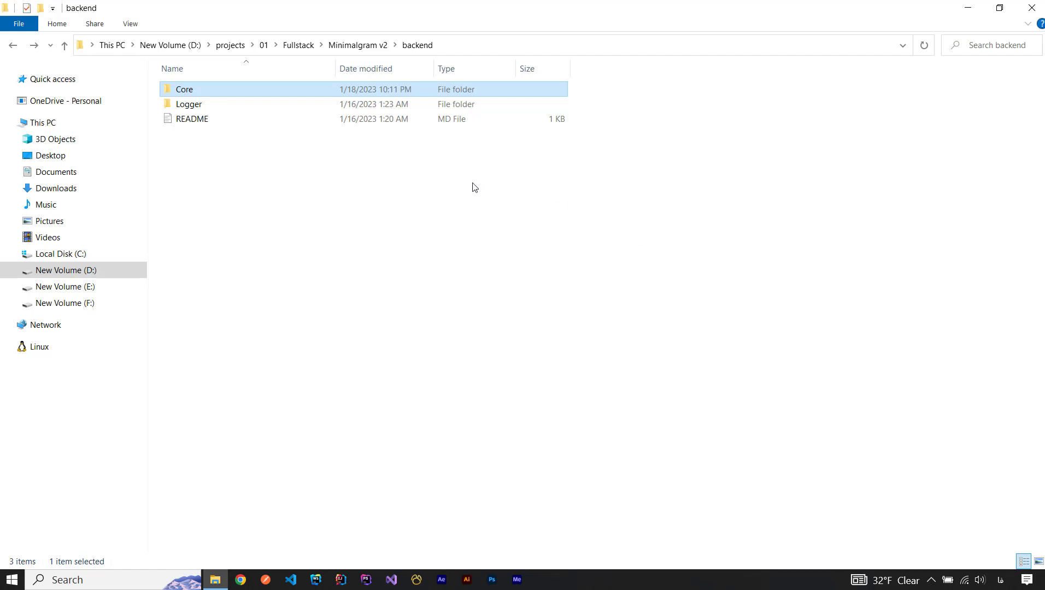
Step: Browse from the Minimalgram v2 folder into backend and look through the contents of its Core folder
{"action": "left_click", "coordinate": [65, 46]}
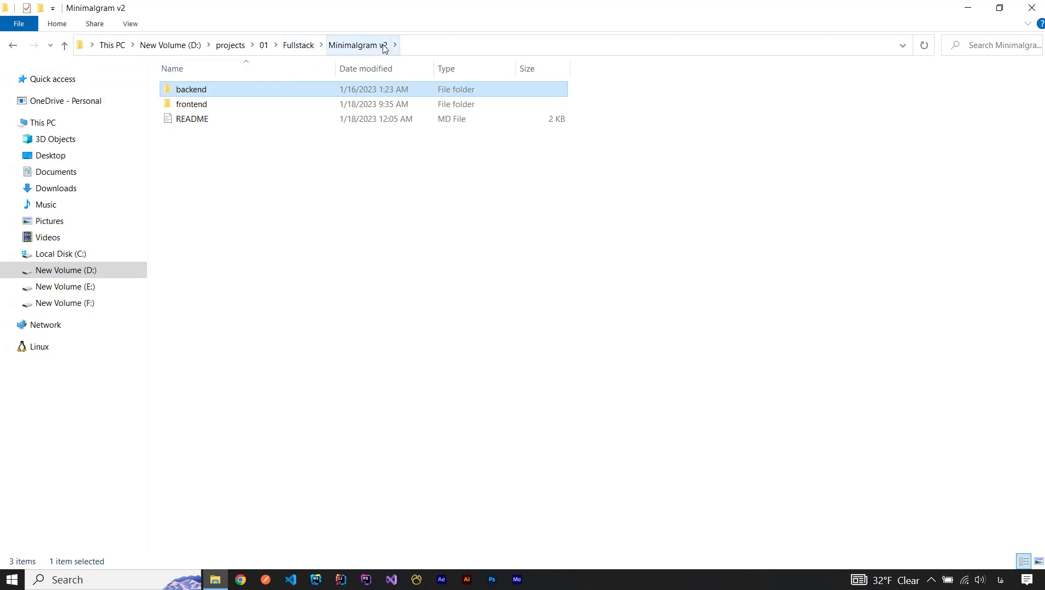
{"action": "left_click", "coordinate": [292, 211]}
{"action": "double_click", "coordinate": [185, 91]}
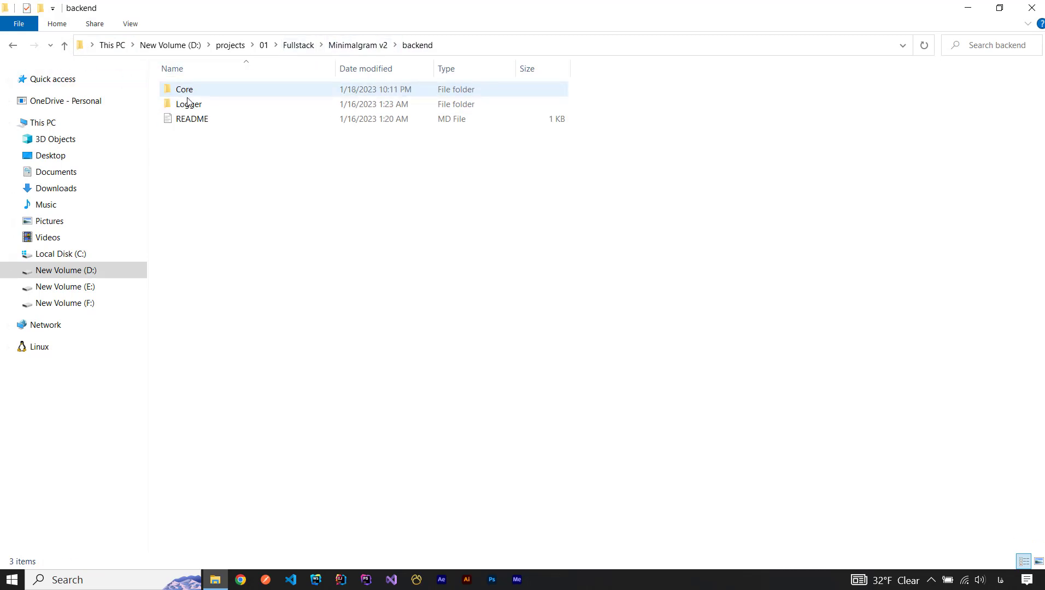
{"action": "left_click", "coordinate": [190, 93]}
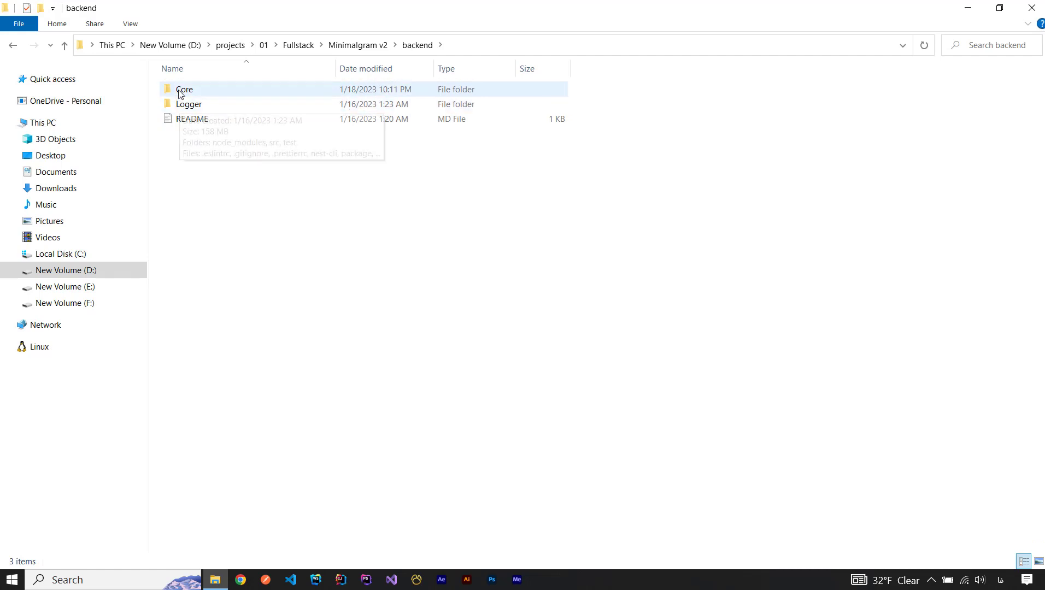
{"action": "double_click", "coordinate": [185, 92]}
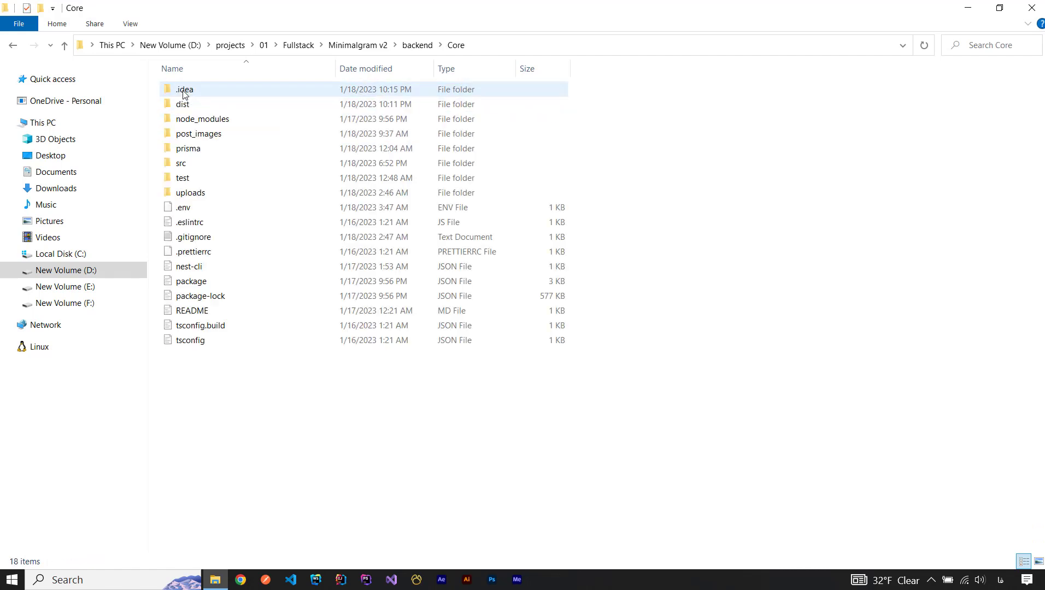
Step: Go back to the backend folder and open its Core folder as a WebStorm project
{"action": "left_click", "coordinate": [64, 47]}
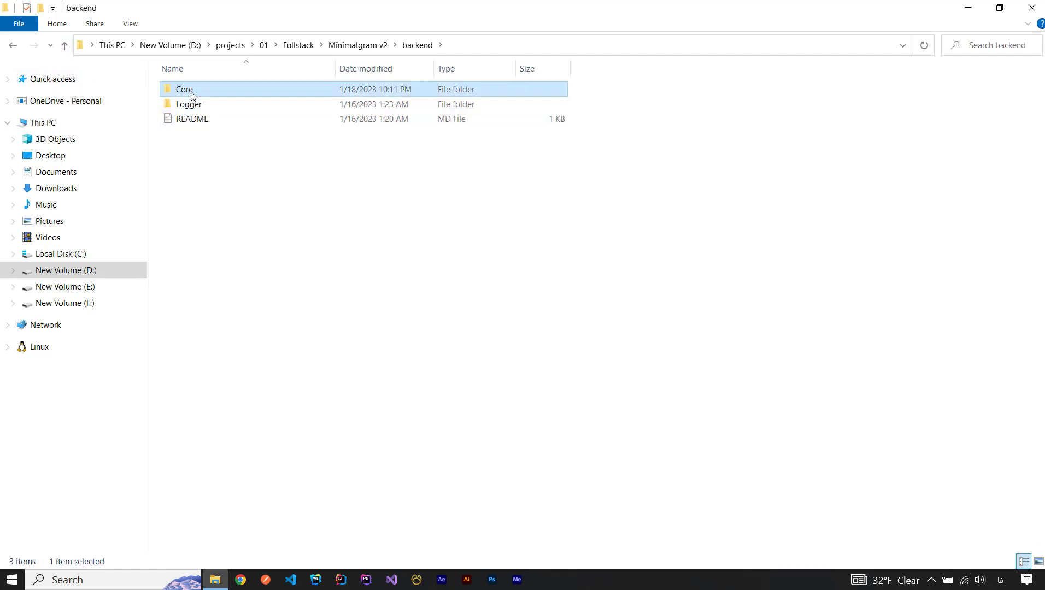
{"action": "right_click", "coordinate": [191, 92]}
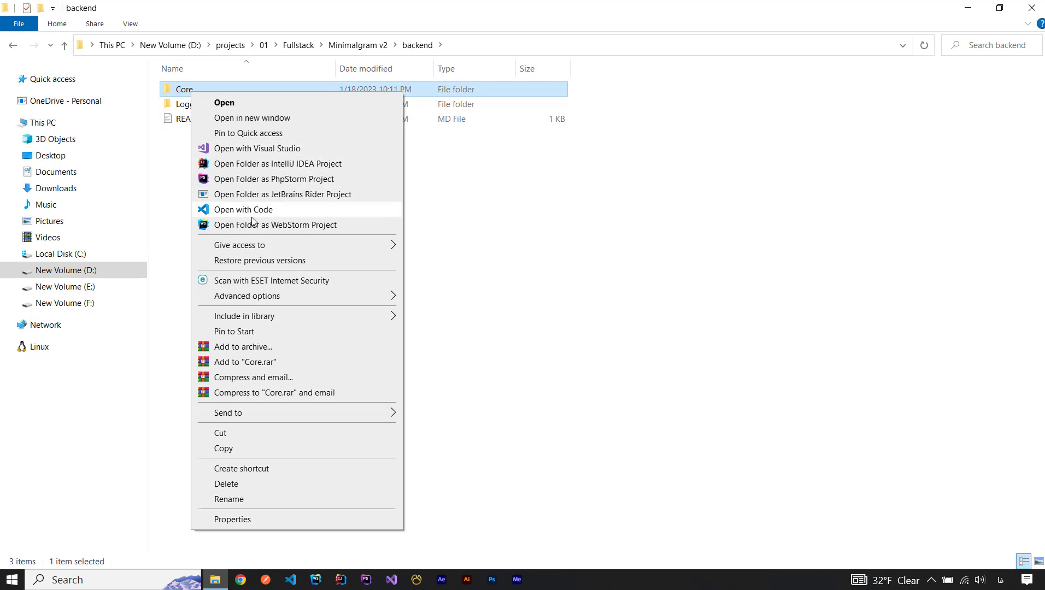
{"action": "left_click", "coordinate": [270, 226]}
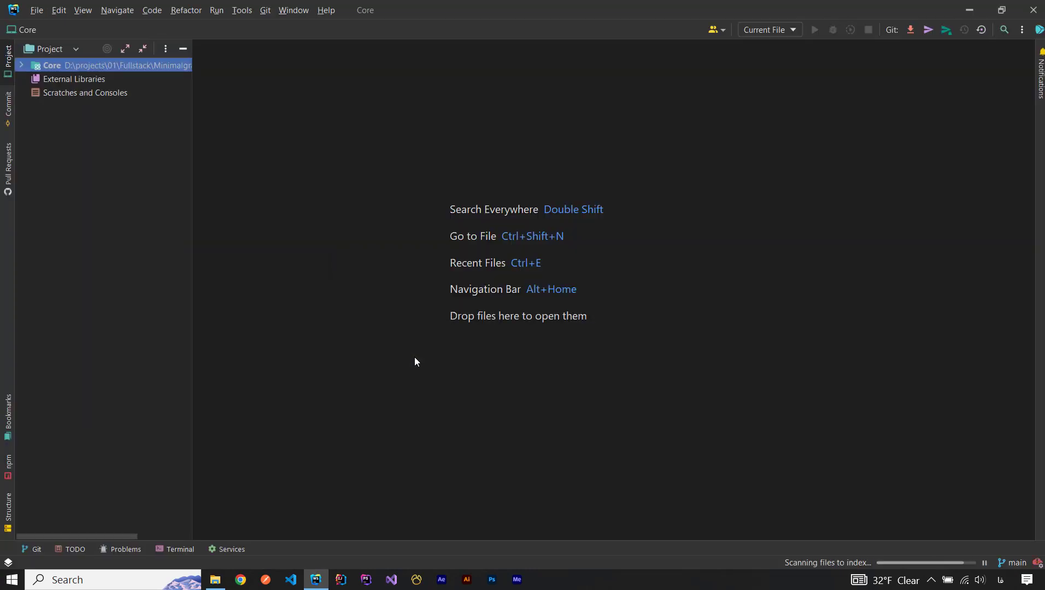
Step: From File Explorer, open the front folder inside Minimalgram v2's frontend folder as a WebStorm project in a new window
{"action": "left_click", "coordinate": [216, 579]}
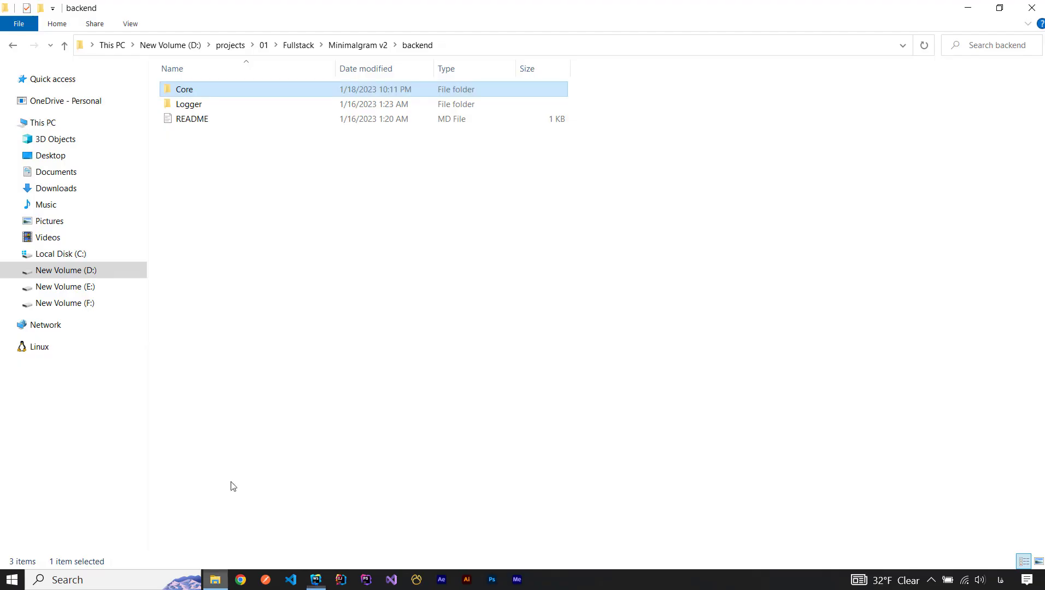
{"action": "left_click", "coordinate": [64, 45]}
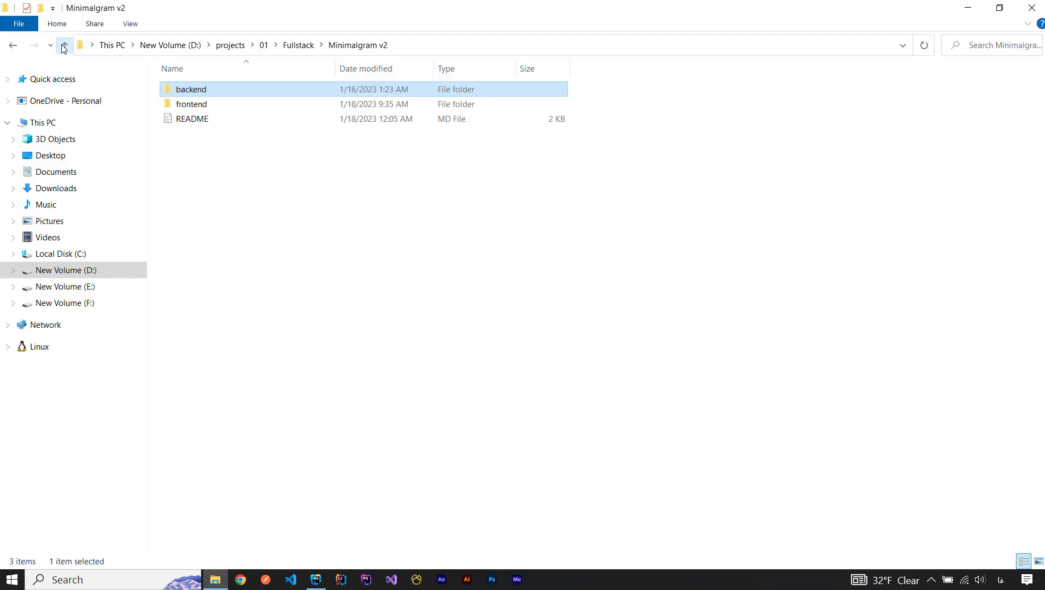
{"action": "double_click", "coordinate": [189, 103]}
{"action": "double_click", "coordinate": [188, 92]}
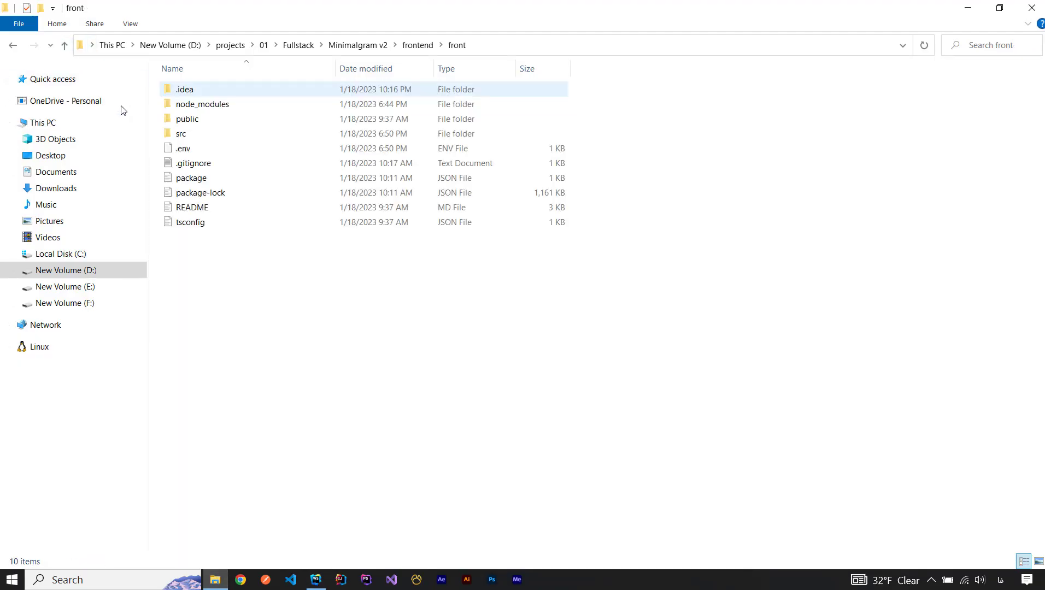
{"action": "left_click", "coordinate": [64, 46]}
{"action": "right_click", "coordinate": [180, 89]}
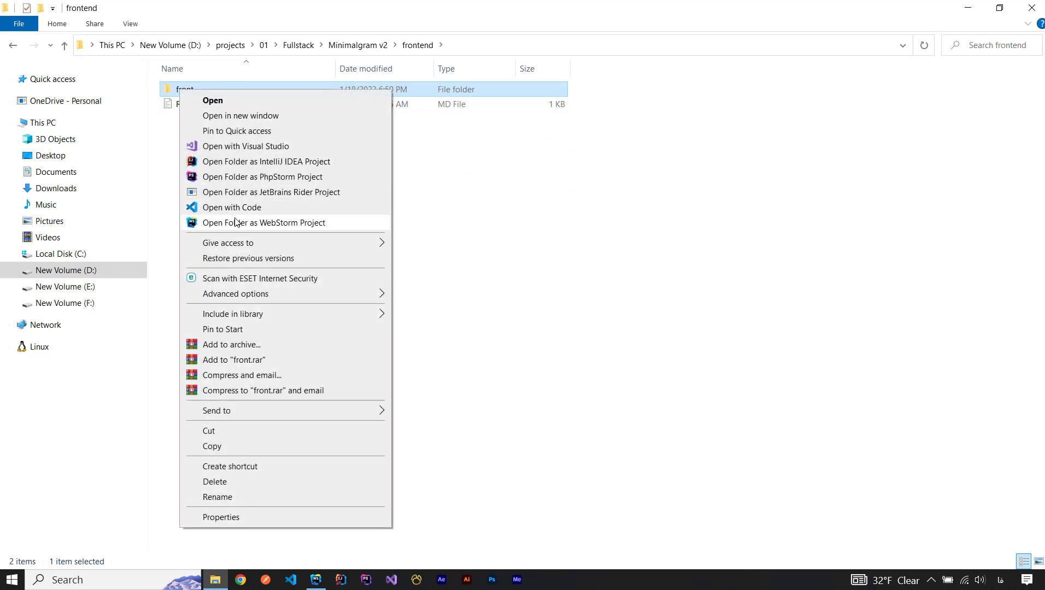
{"action": "left_click", "coordinate": [253, 224]}
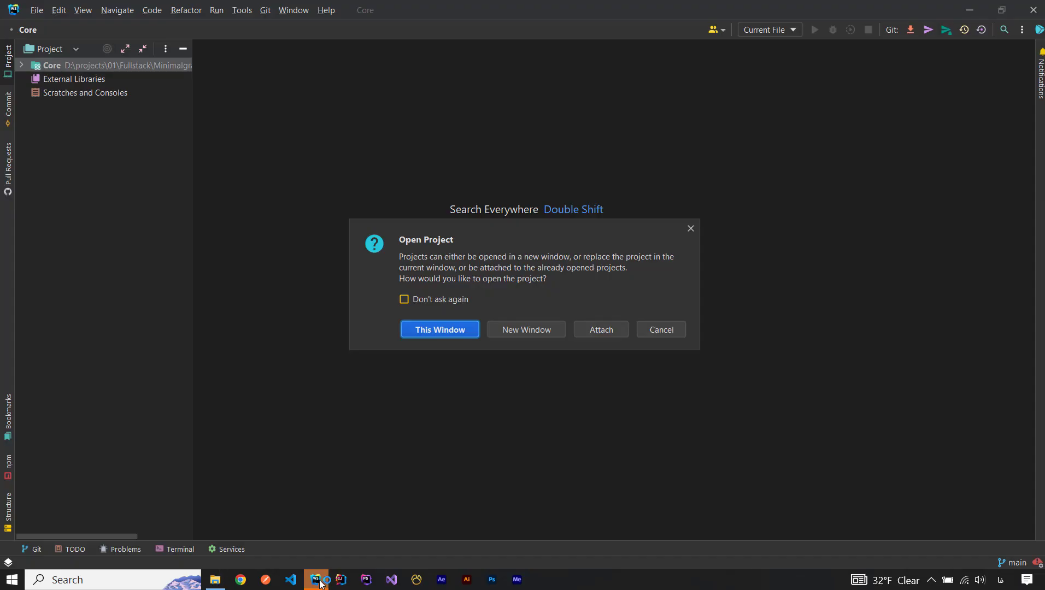
{"action": "left_click", "coordinate": [528, 331]}
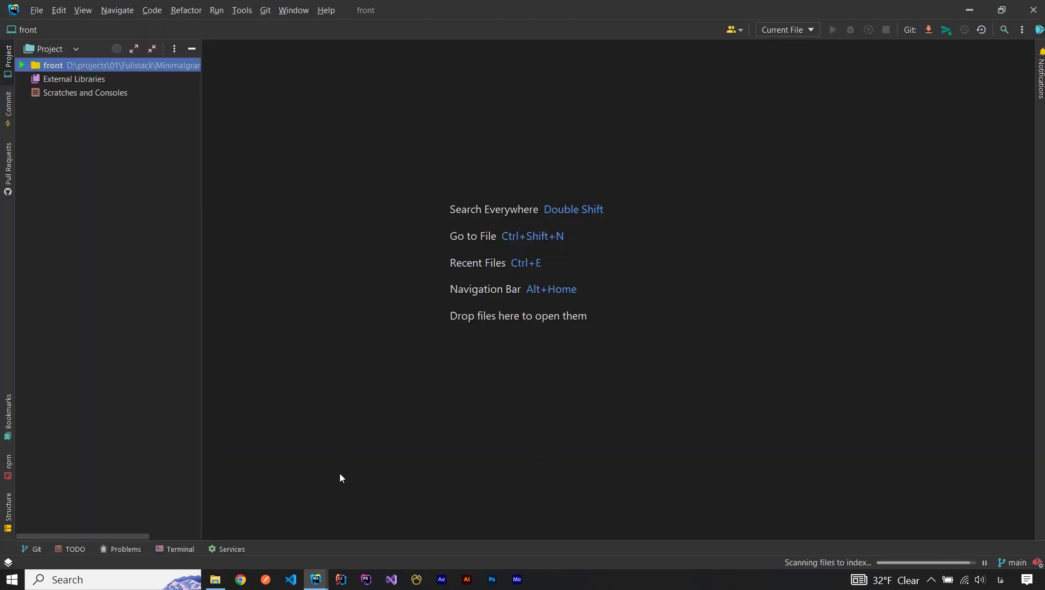
Step: In the front project's window, expand the project root and open package.json
{"action": "mouse_move", "coordinate": [316, 578]}
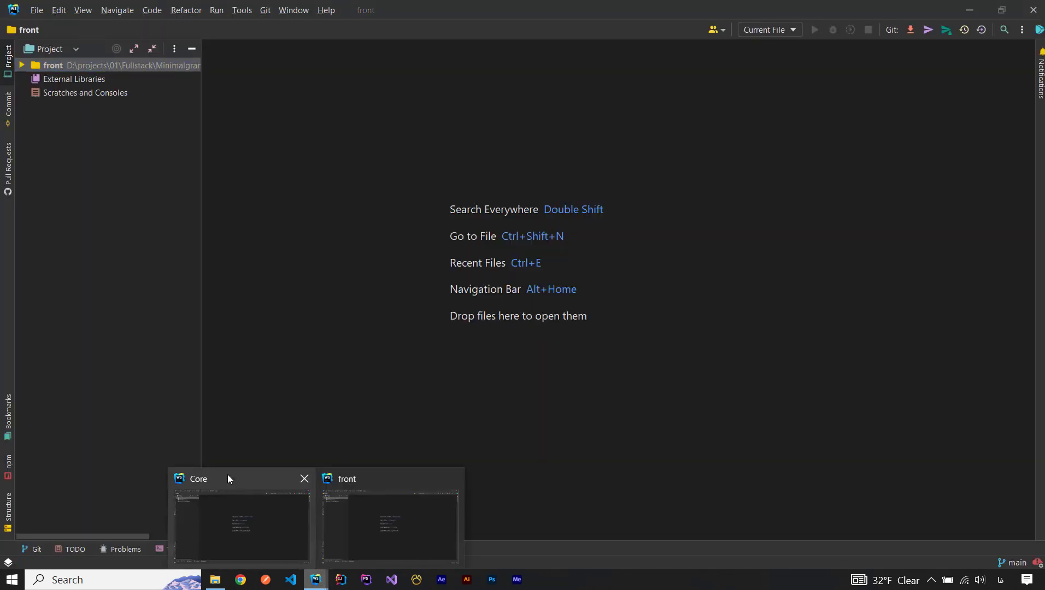
{"action": "mouse_move", "coordinate": [198, 482]}
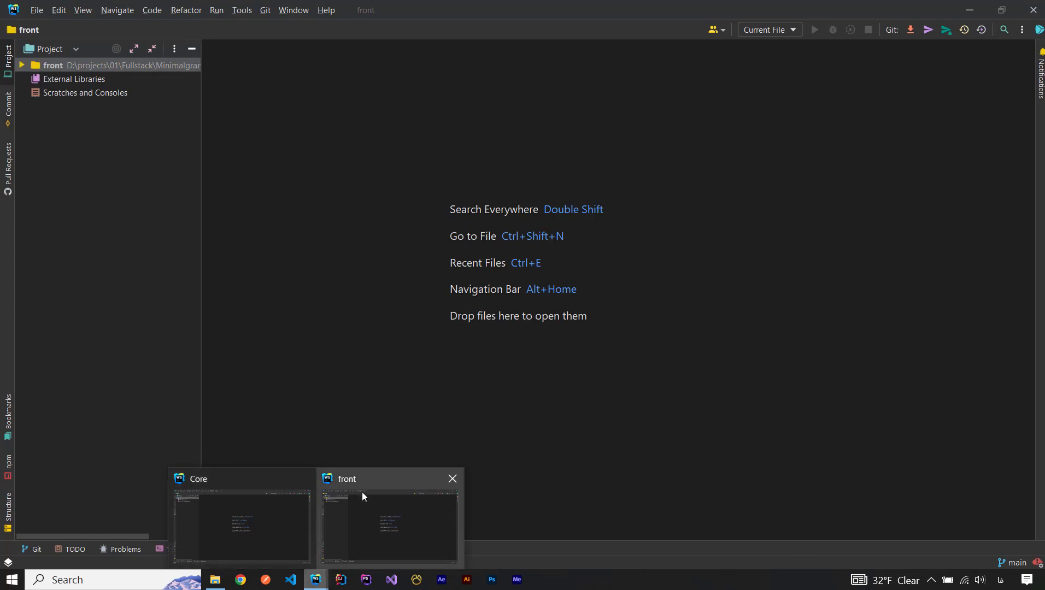
{"action": "left_click", "coordinate": [381, 514]}
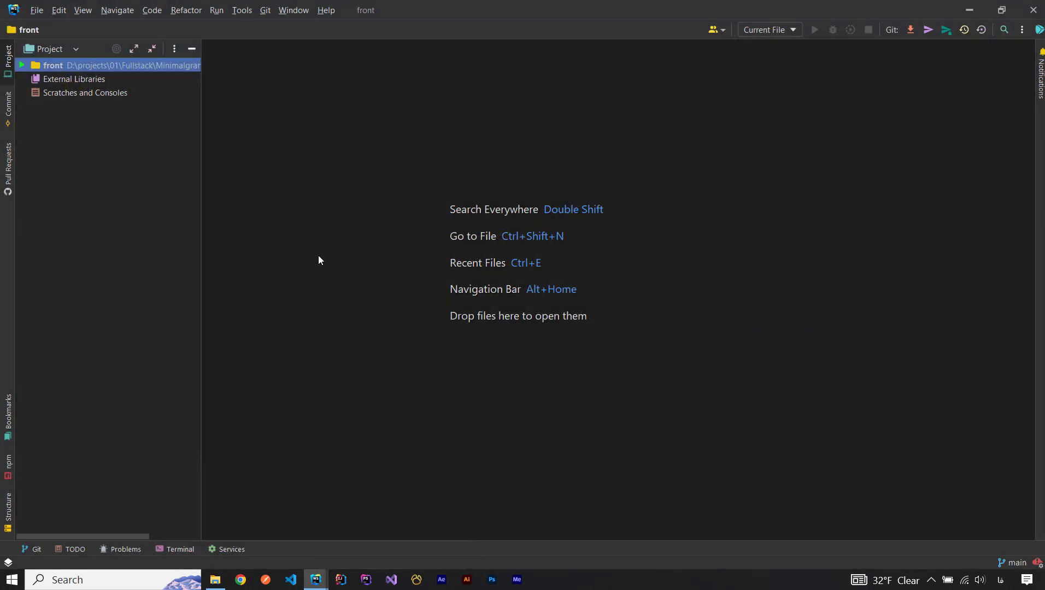
{"action": "left_click", "coordinate": [22, 65]}
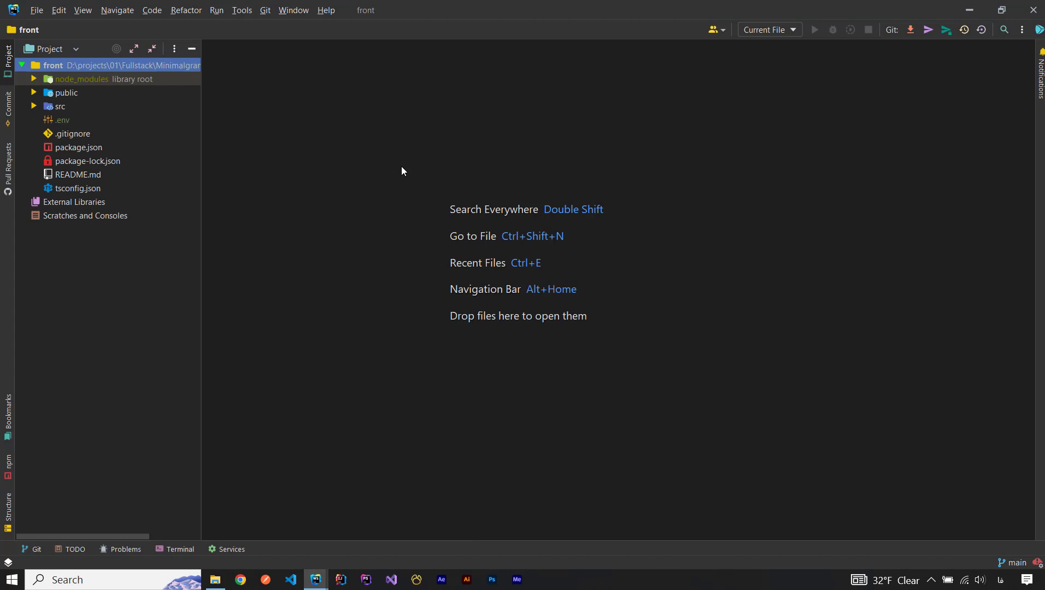
{"action": "double_click", "coordinate": [80, 145]}
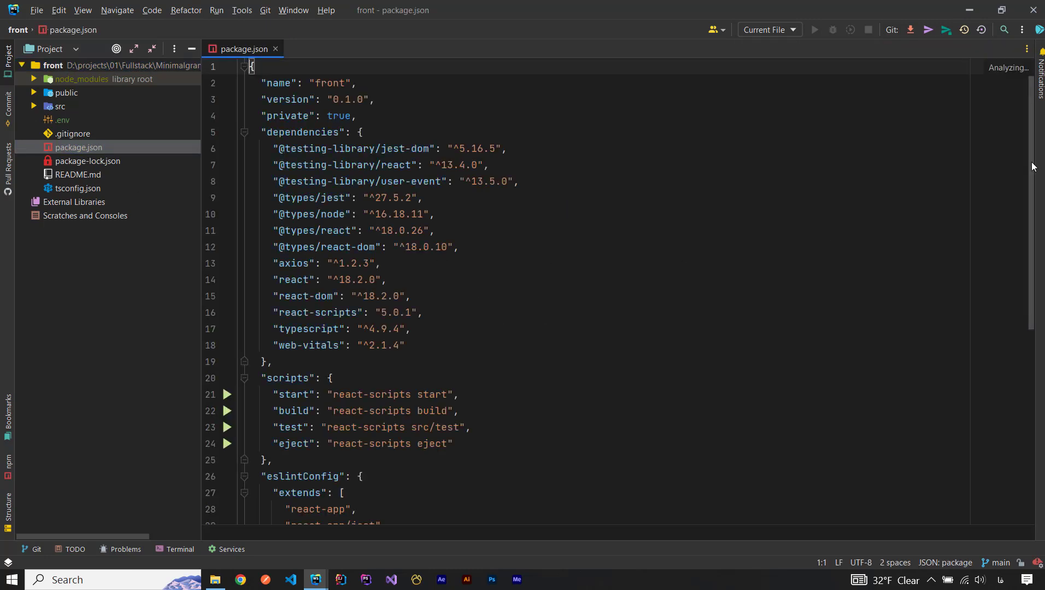
Step: Examine the scripts section of package.json, including the start, build, test and eject commands
{"action": "left_click_drag", "start_coordinate": [1032, 161], "coordinate": [1028, 241]}
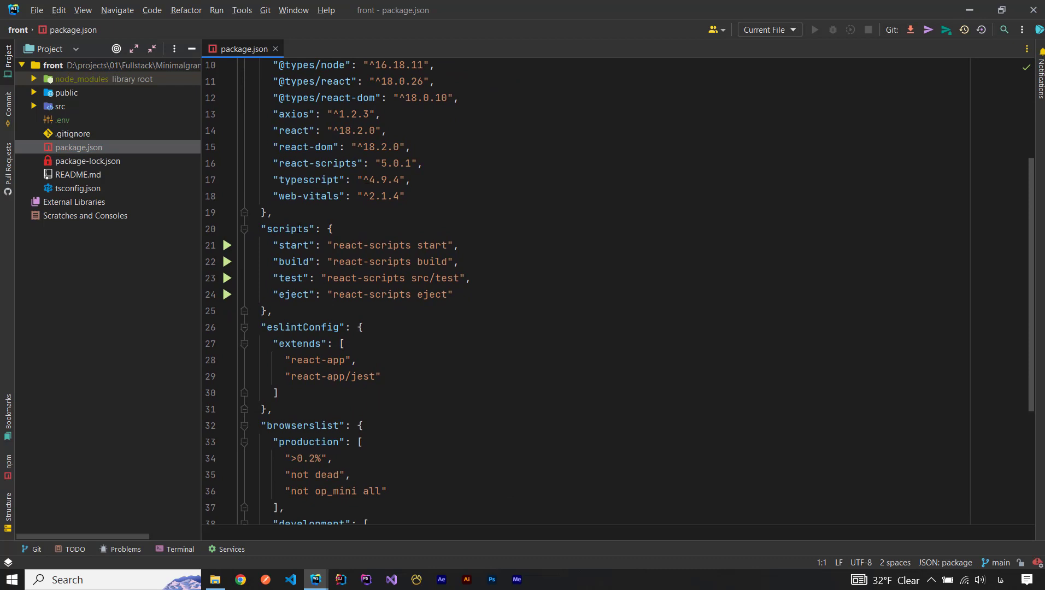
{"action": "triple_click", "coordinate": [299, 229]}
{"action": "left_click", "coordinate": [315, 261]}
{"action": "left_click_drag", "start_coordinate": [279, 247], "coordinate": [384, 295]}
{"action": "left_click", "coordinate": [404, 294]}
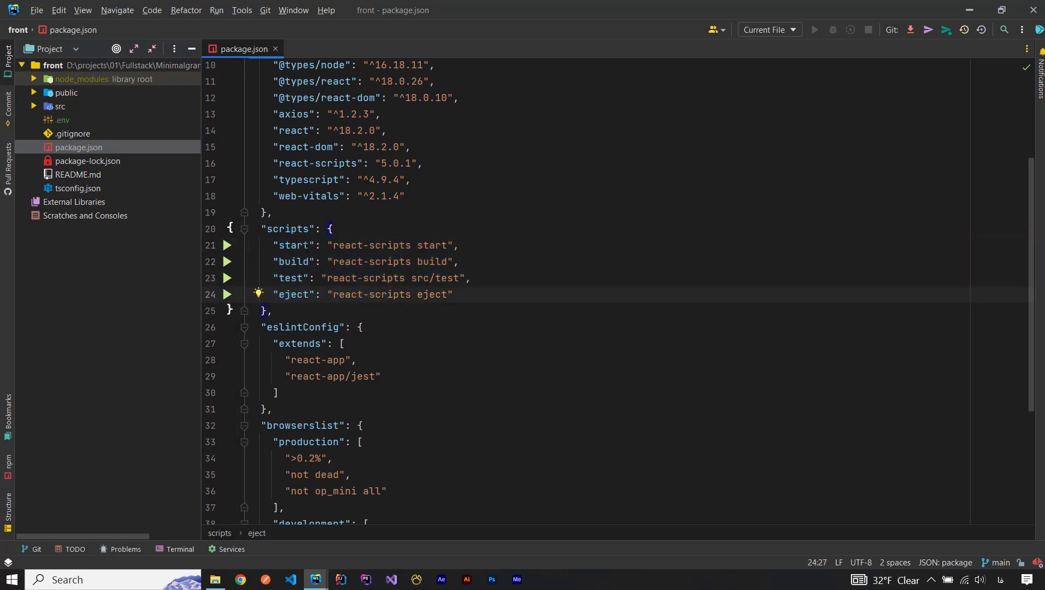
{"action": "mouse_move", "coordinate": [307, 248]}
{"action": "mouse_move", "coordinate": [336, 263]}
{"action": "left_click_drag", "start_coordinate": [285, 245], "coordinate": [440, 250]}
{"action": "left_click", "coordinate": [427, 261]}
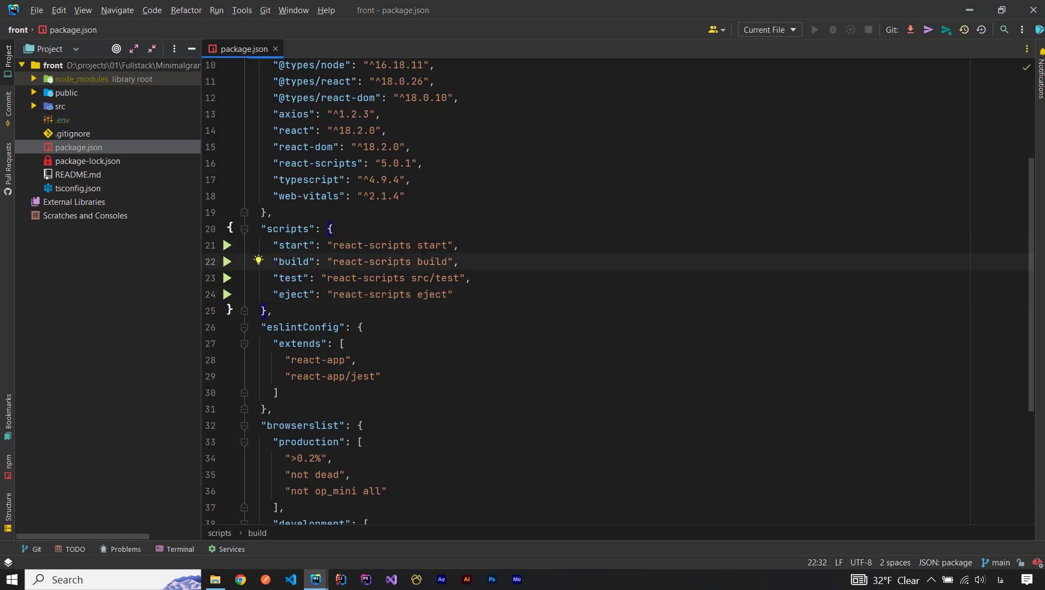
Step: In the front project's terminal, clear the screen with cls and start the app with npm run start
{"action": "left_click", "coordinate": [178, 549]}
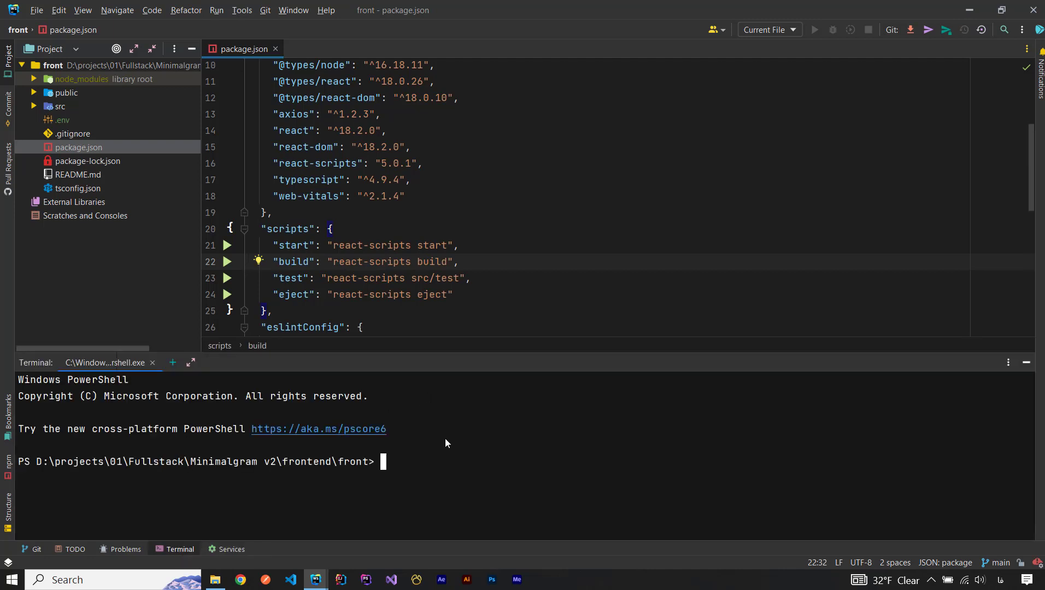
{"action": "type", "text": "زمس"}
{"action": "key", "text": "Return"}
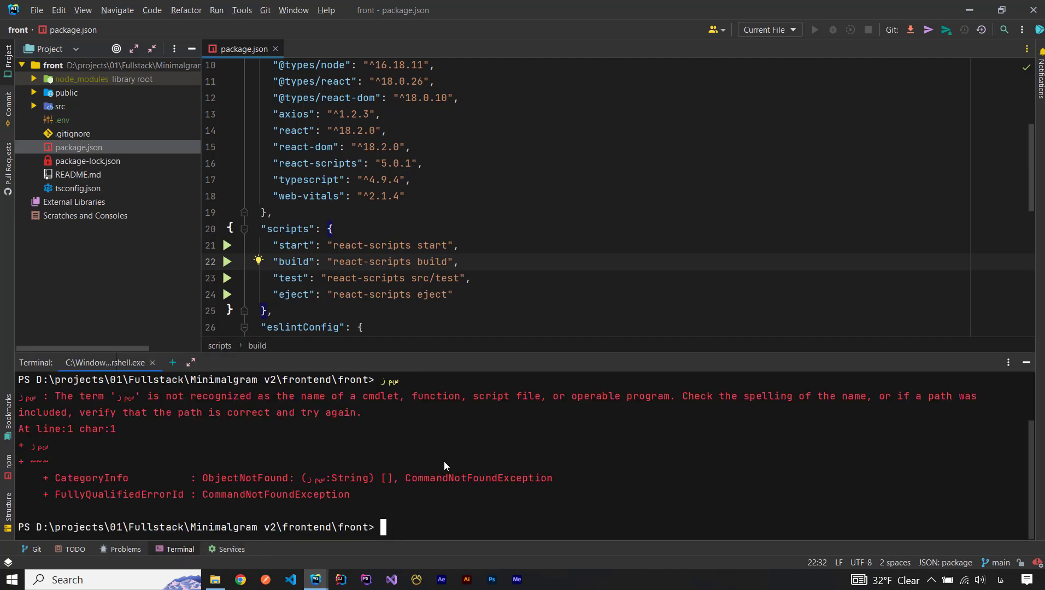
{"action": "key", "text": "alt+shift"}
{"action": "type", "text": "cls"}
{"action": "key", "text": "Return"}
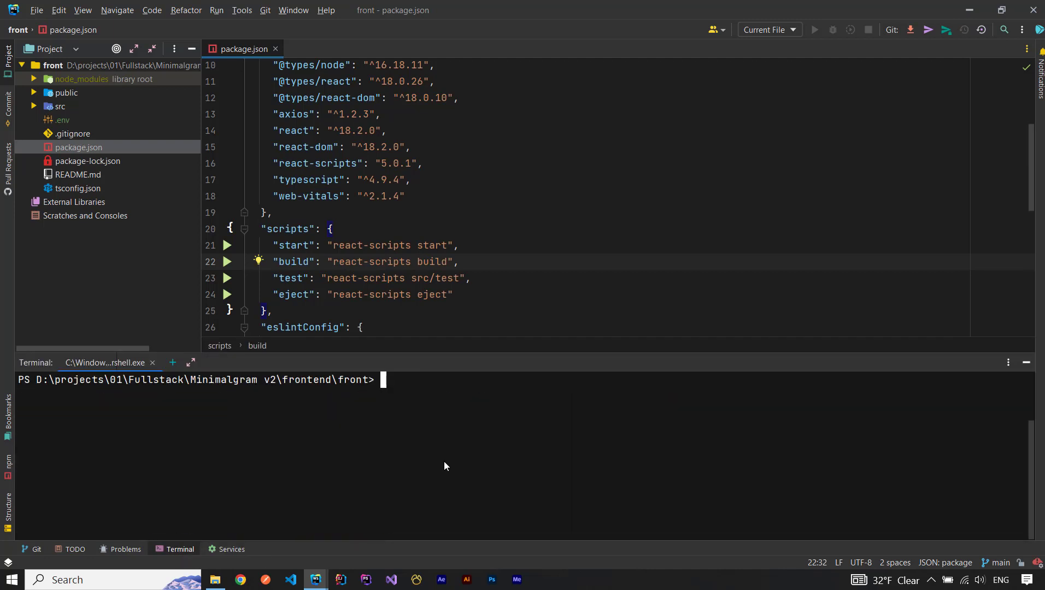
{"action": "type", "text": "npm run start"}
{"action": "key", "text": "Return"}
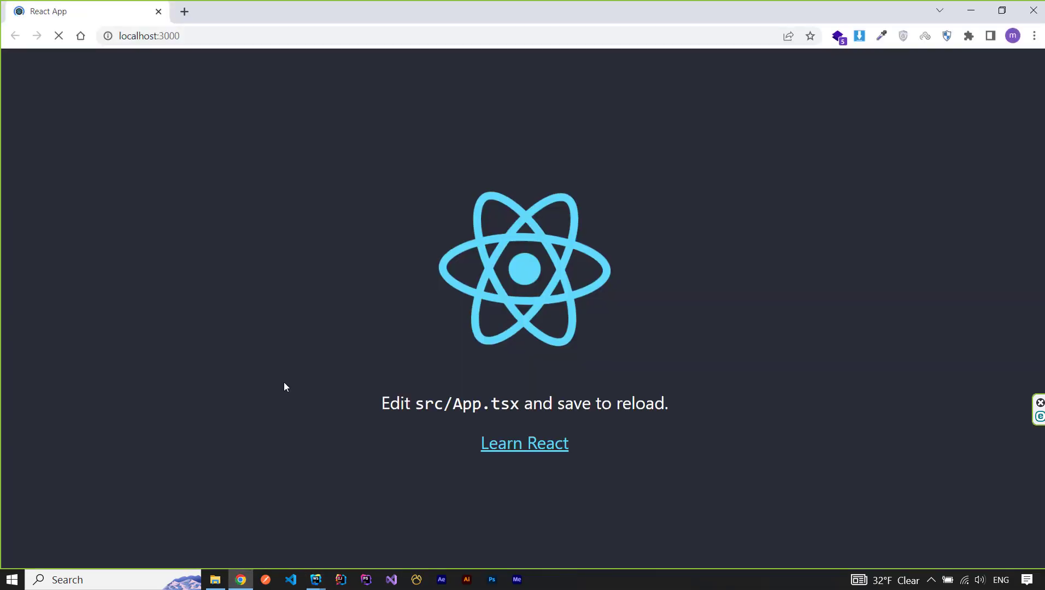
Step: Switch back to the front project in WebStorm, terminate the running development server and hide the terminal
{"action": "mouse_move", "coordinate": [315, 579]}
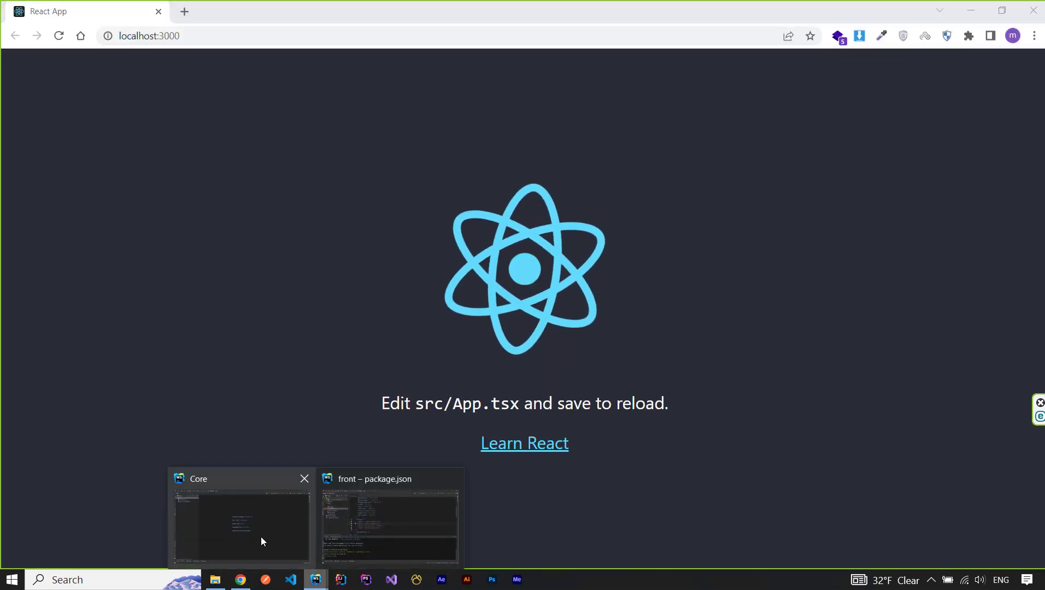
{"action": "left_click", "coordinate": [261, 540]}
{"action": "left_click", "coordinate": [339, 508]}
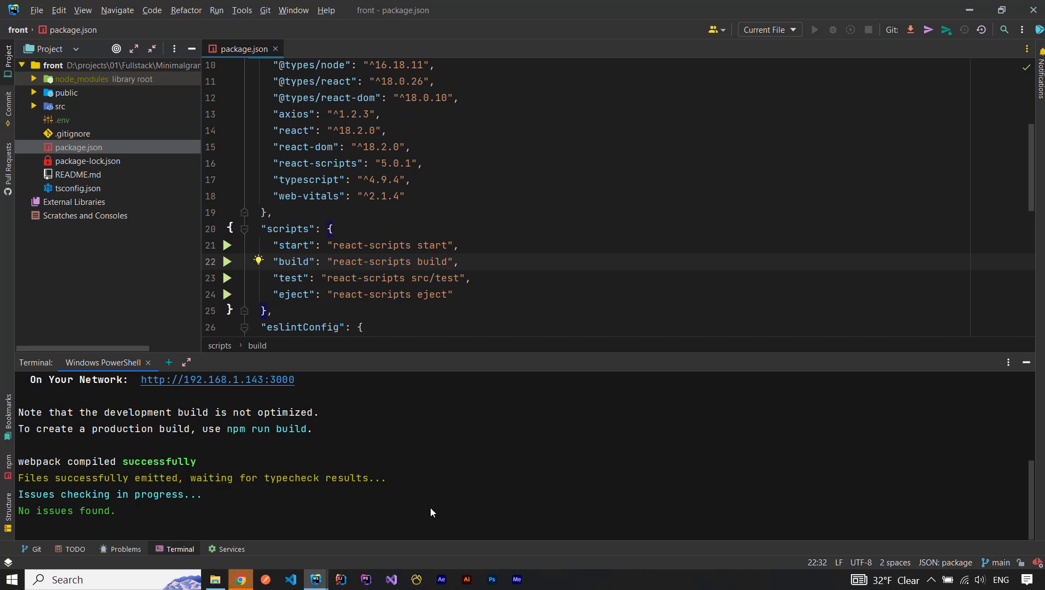
{"action": "key", "text": "ctrl+c"}
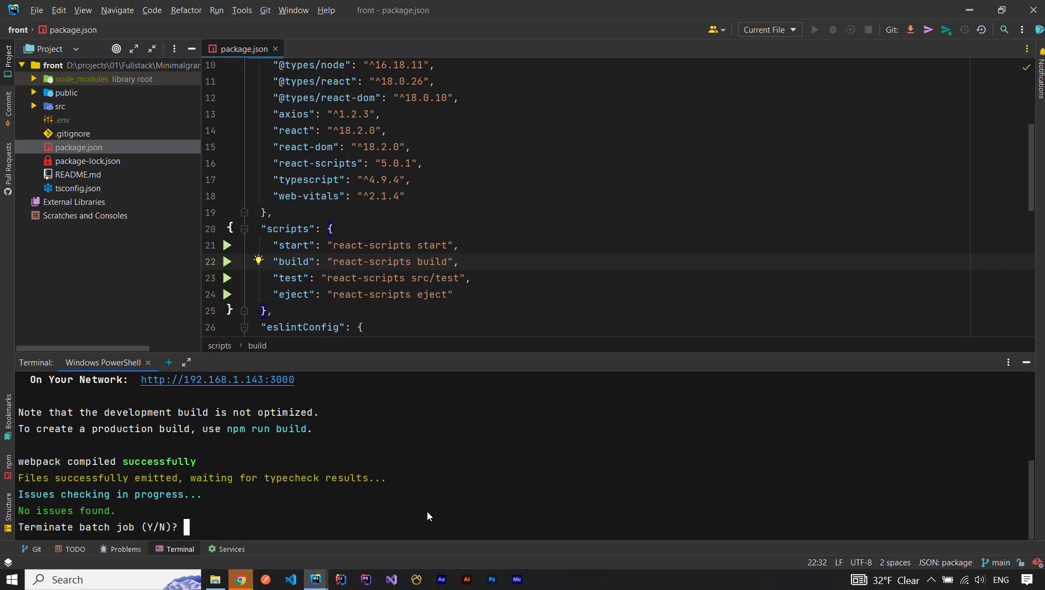
{"action": "type", "text": "y"}
{"action": "key", "text": "Return"}
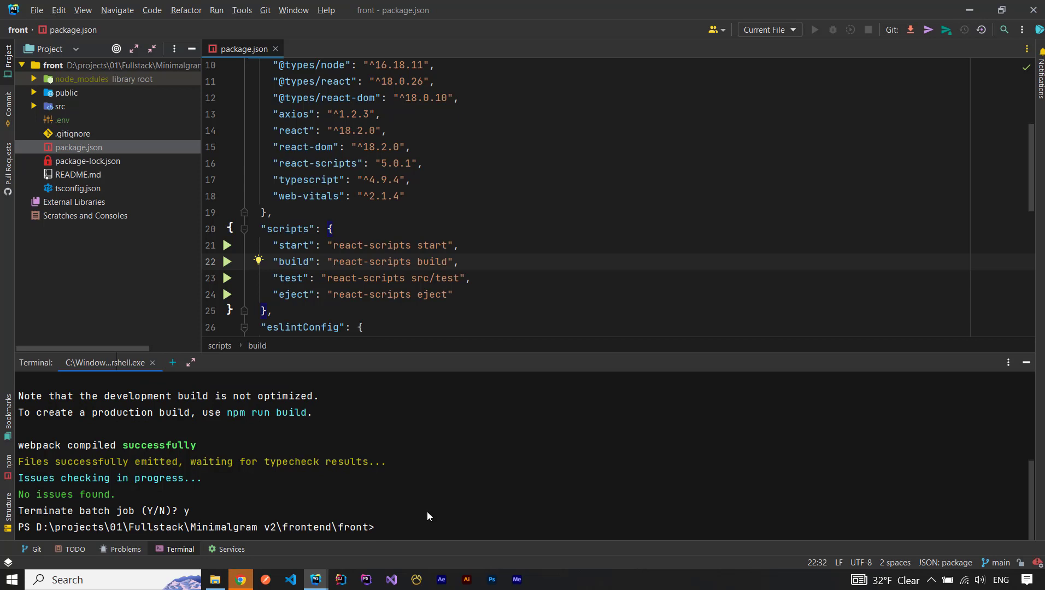
{"action": "left_click", "coordinate": [1026, 362]}
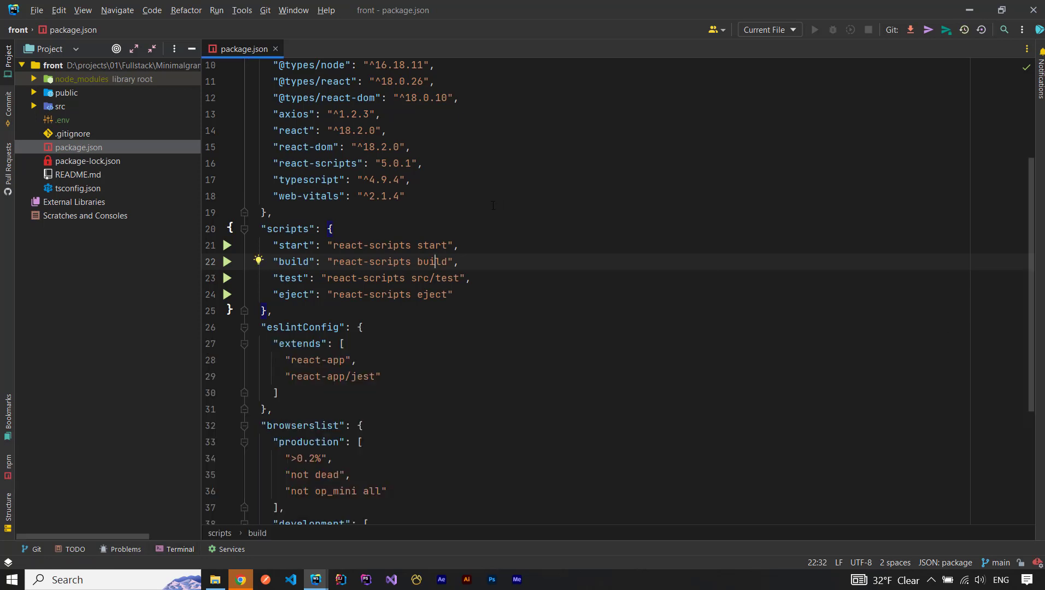
Step: Add a new npm run configuration to the front project's Run/Debug Configurations
{"action": "left_click", "coordinate": [220, 12]}
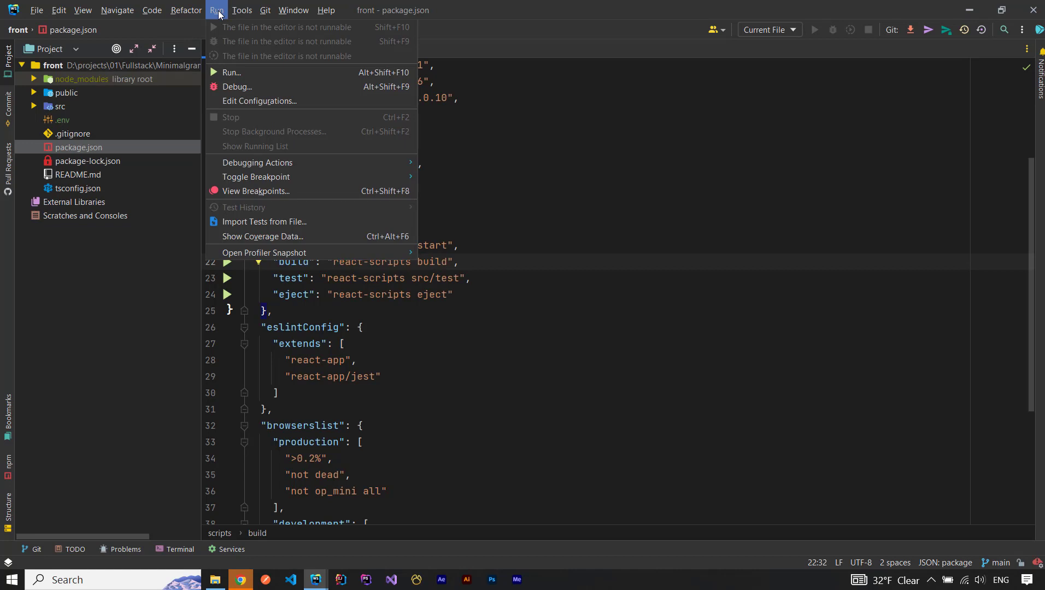
{"action": "left_click", "coordinate": [250, 100]}
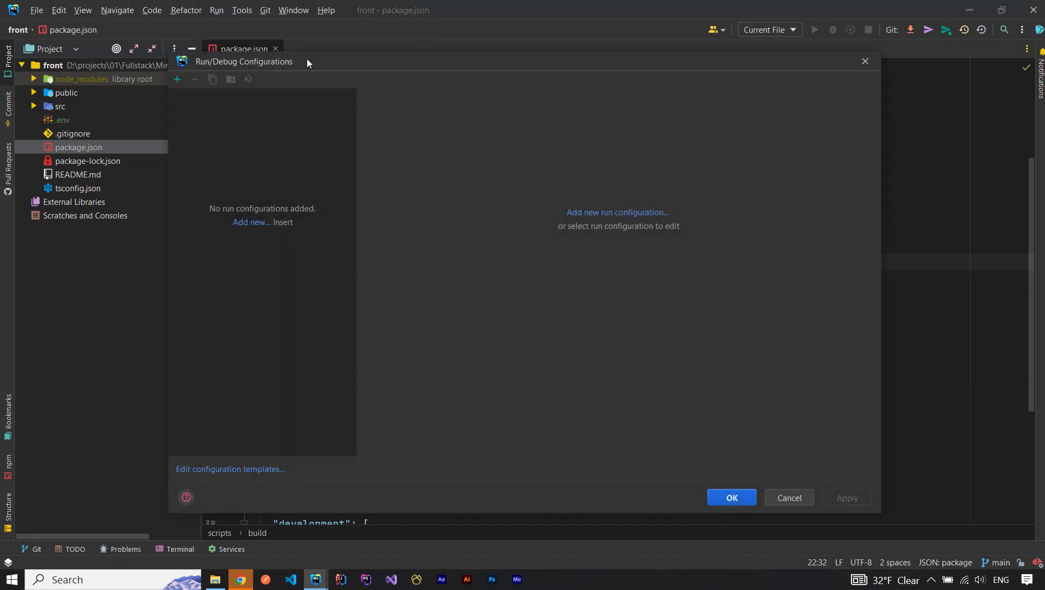
{"action": "left_click_drag", "start_coordinate": [332, 52], "coordinate": [284, 37]}
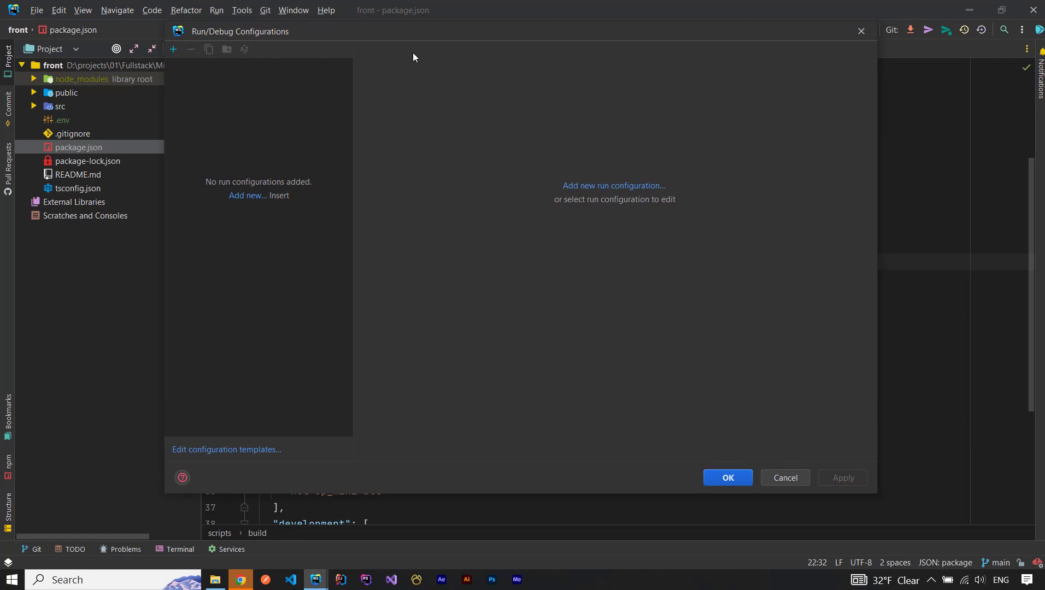
{"action": "left_click", "coordinate": [601, 186]}
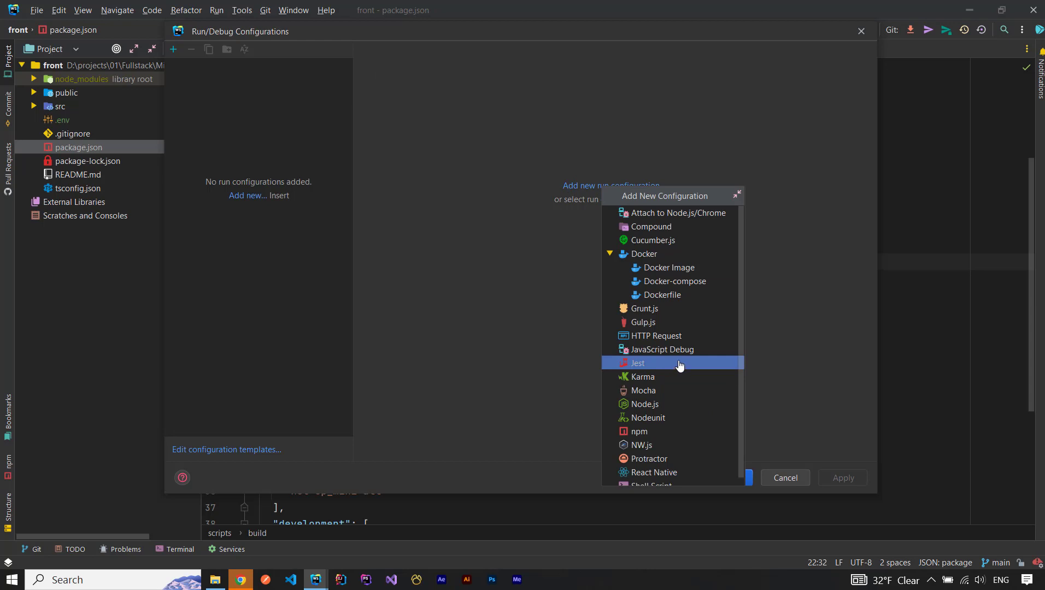
{"action": "left_click", "coordinate": [630, 432]}
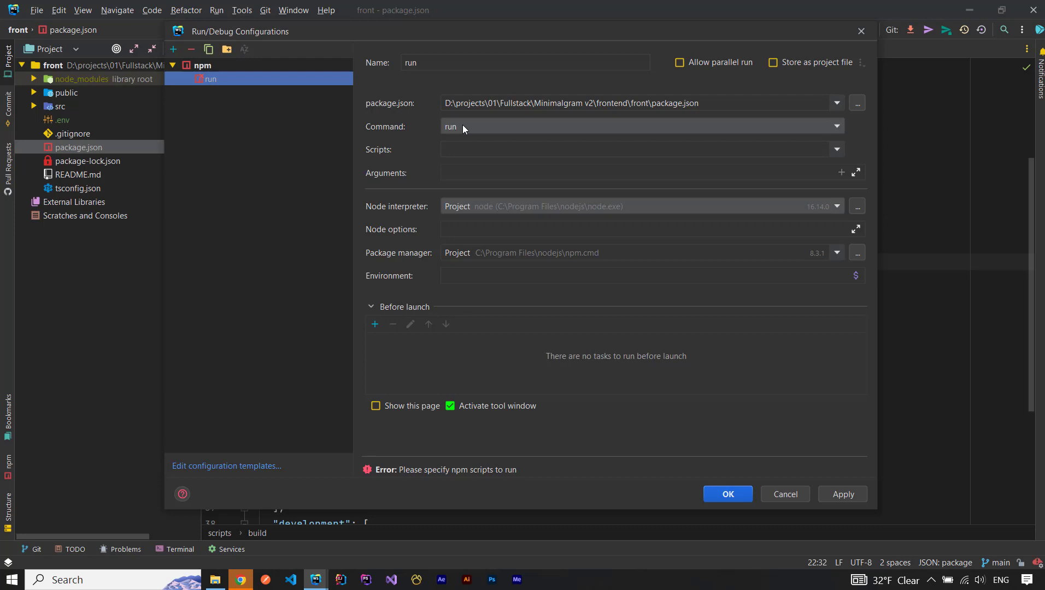
{"action": "left_click", "coordinate": [526, 127]}
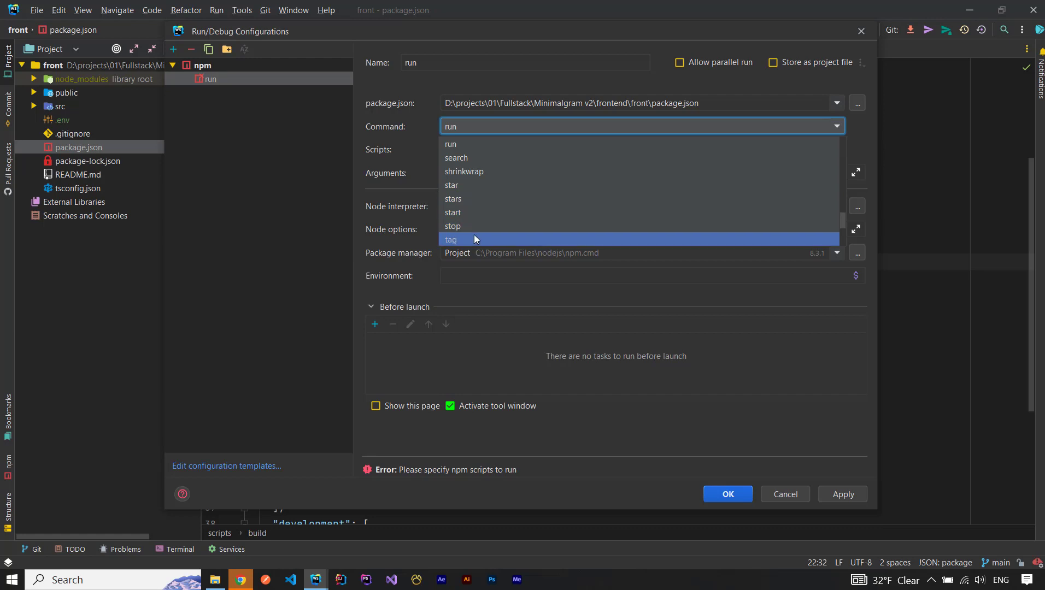
{"action": "left_click", "coordinate": [524, 124]}
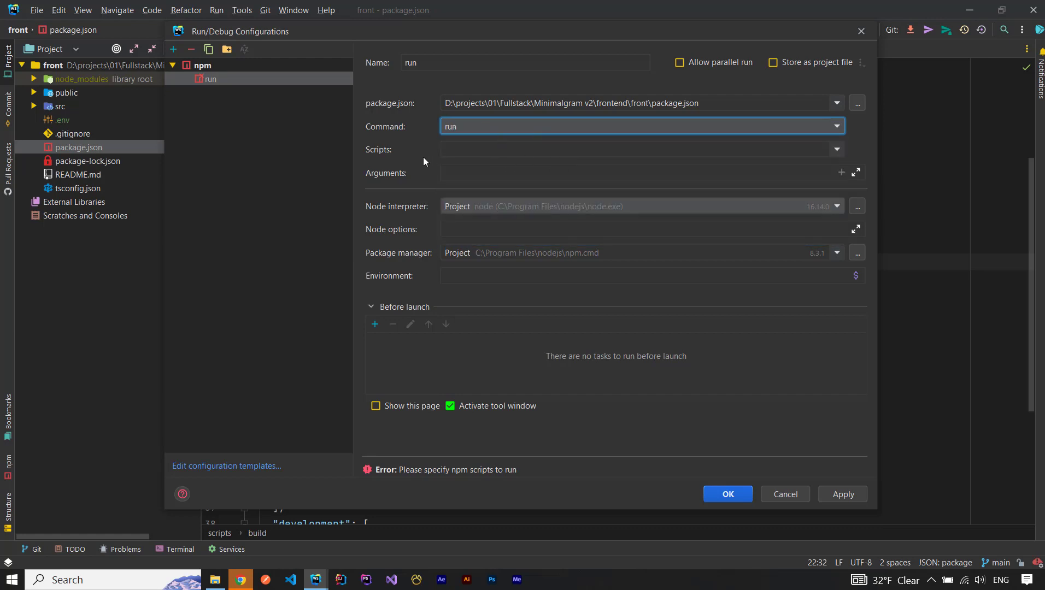
{"action": "left_click", "coordinate": [837, 149]}
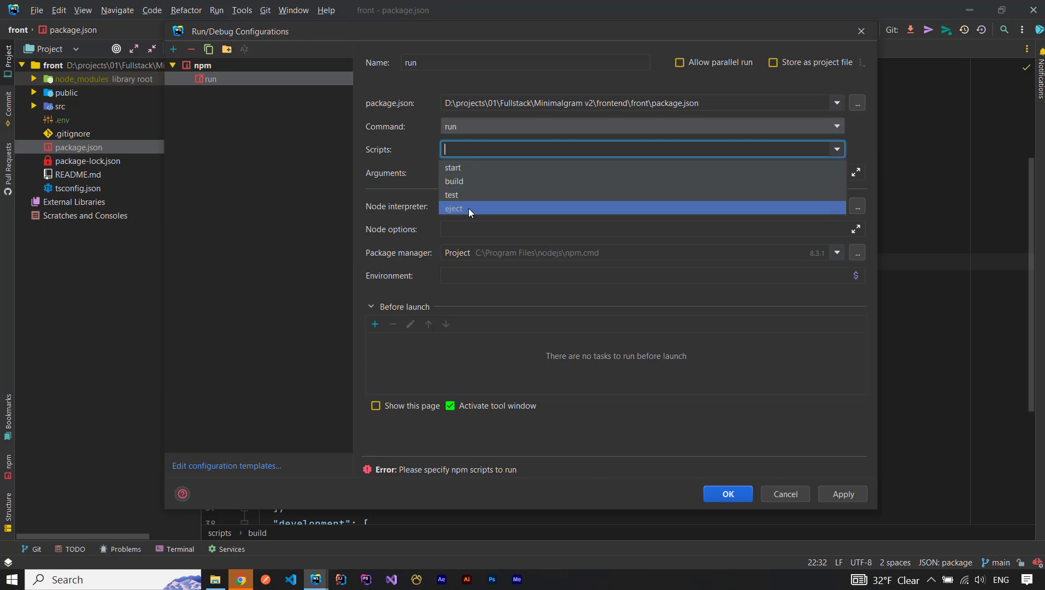
{"action": "left_click", "coordinate": [796, 492]}
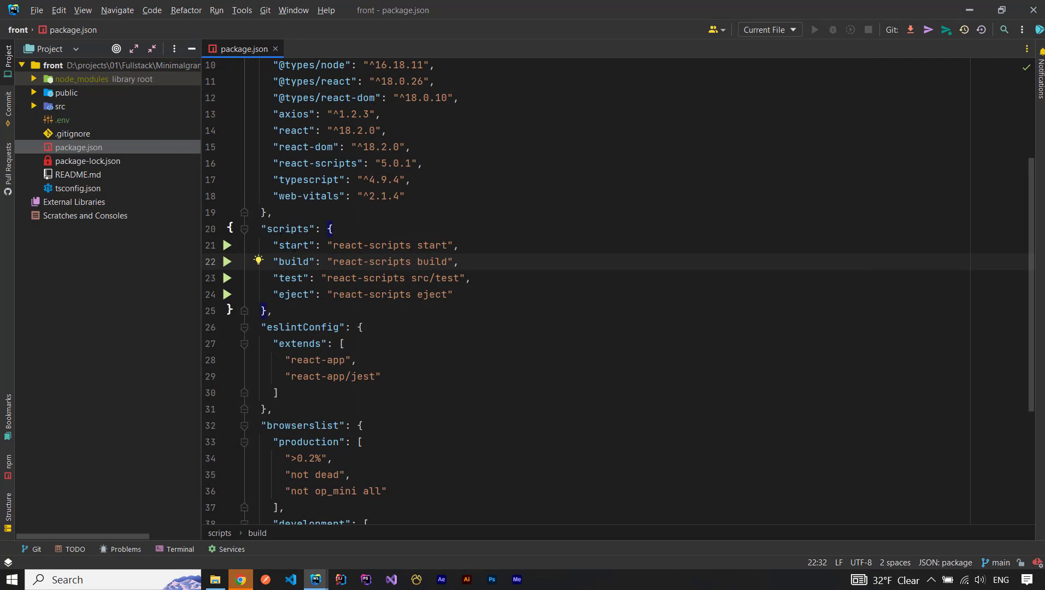
Step: Review the start, build, test and eject entries in the scripts section of the front project's package.json
{"action": "double_click", "coordinate": [291, 245]}
{"action": "double_click", "coordinate": [297, 262]}
{"action": "double_click", "coordinate": [299, 279]}
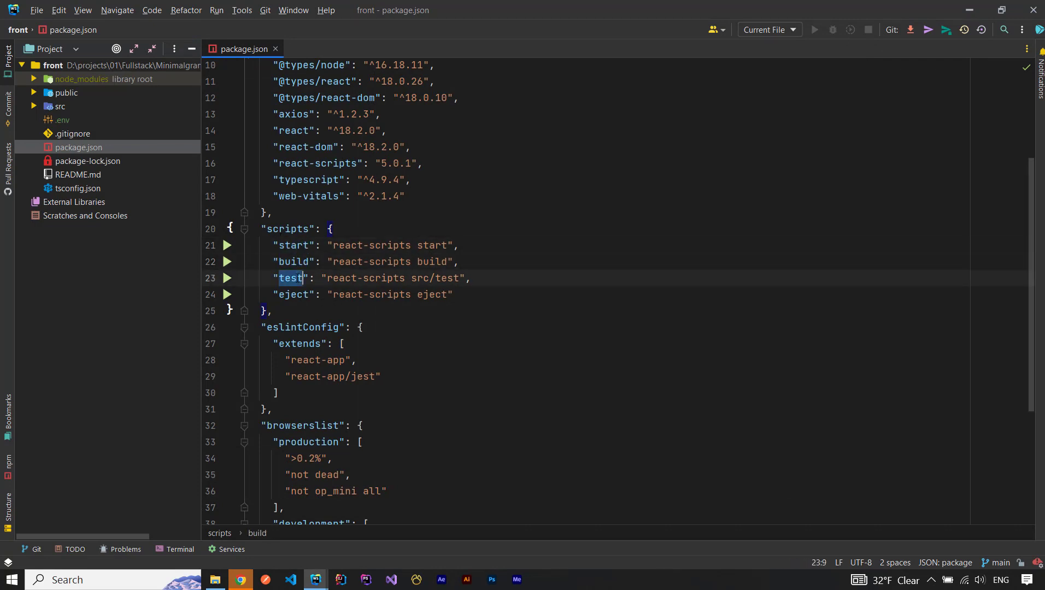
{"action": "double_click", "coordinate": [292, 295]}
{"action": "left_click", "coordinate": [286, 261]}
{"action": "left_click", "coordinate": [290, 246]}
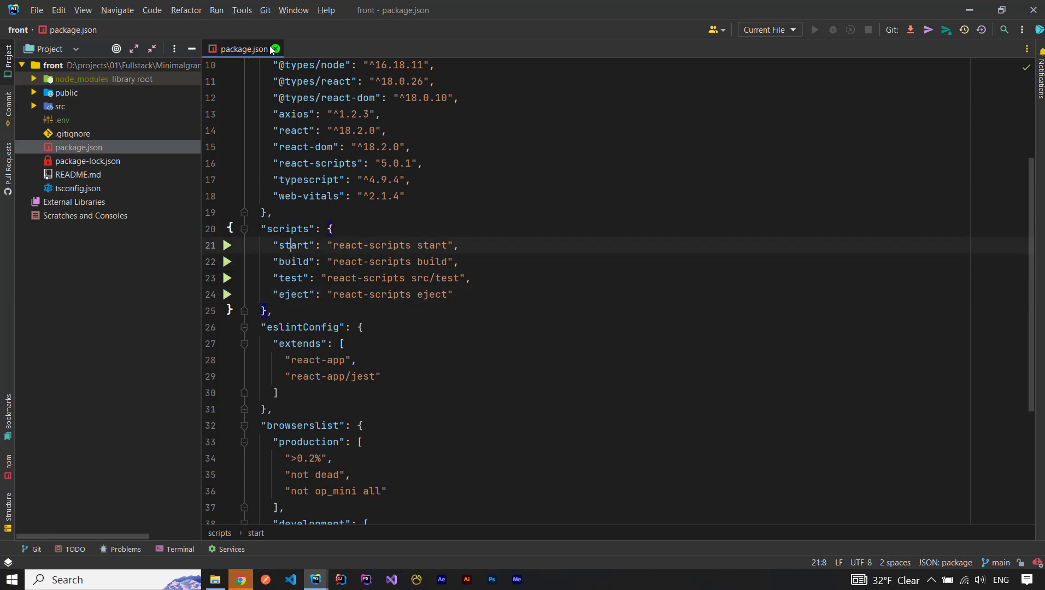
{"action": "double_click", "coordinate": [306, 247]}
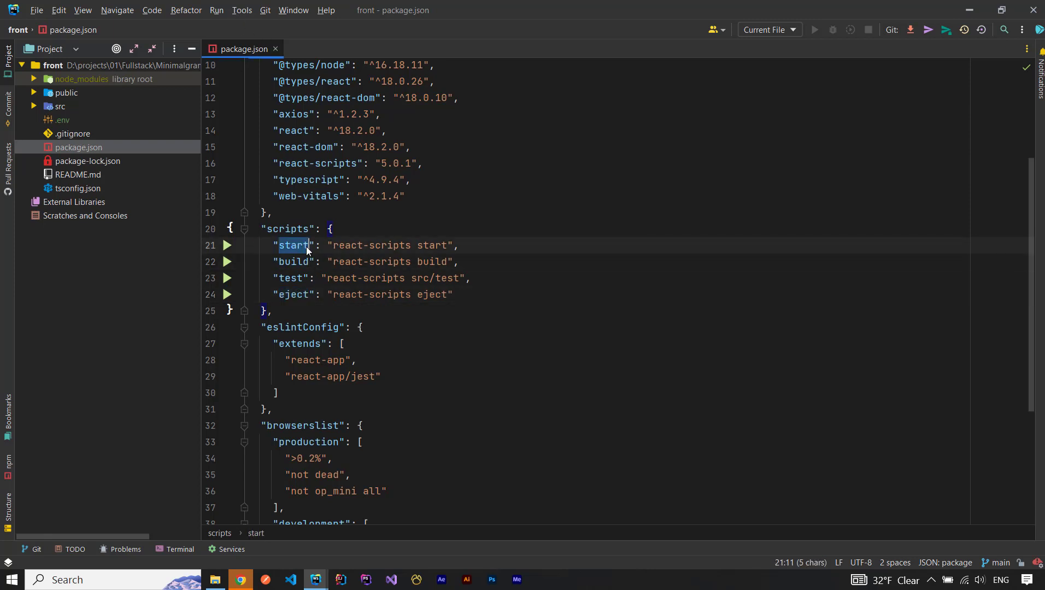
Step: Add an npm run configuration to the front project that runs the start script
{"action": "left_click", "coordinate": [217, 10]}
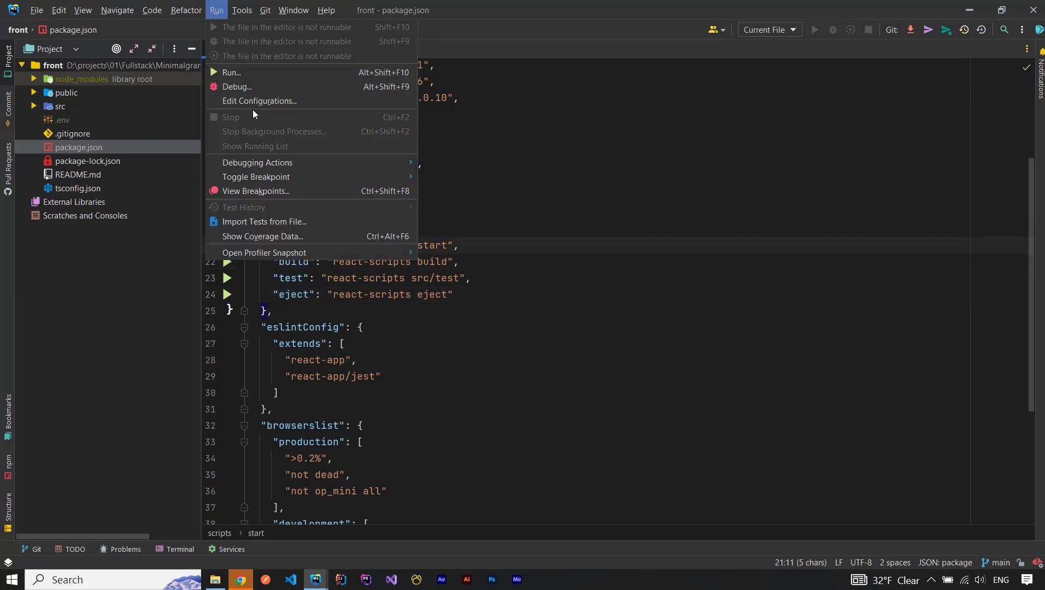
{"action": "left_click", "coordinate": [248, 101]}
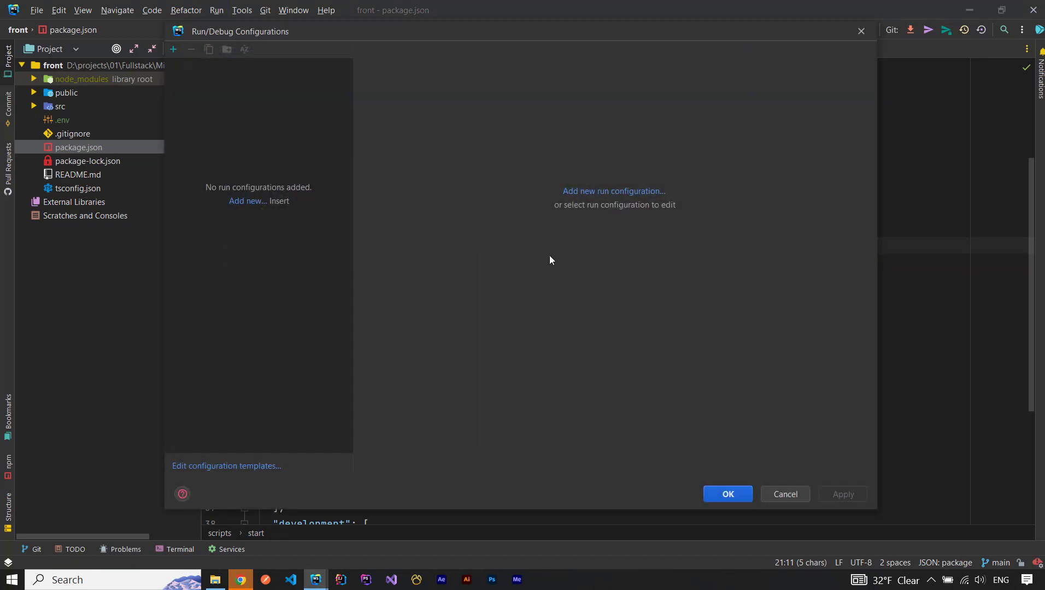
{"action": "left_click", "coordinate": [598, 194]}
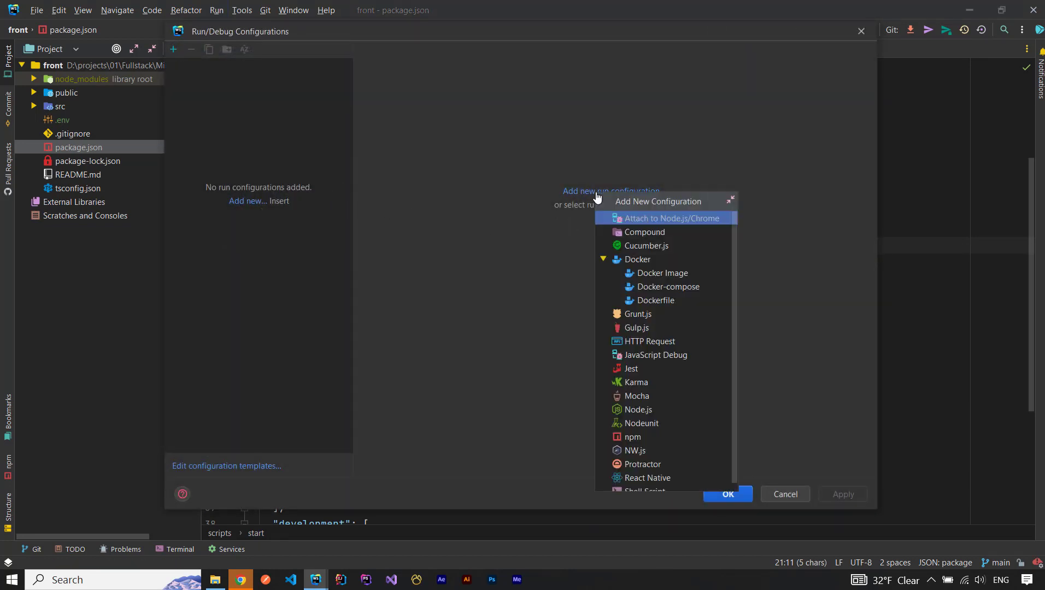
{"action": "left_click", "coordinate": [638, 437]}
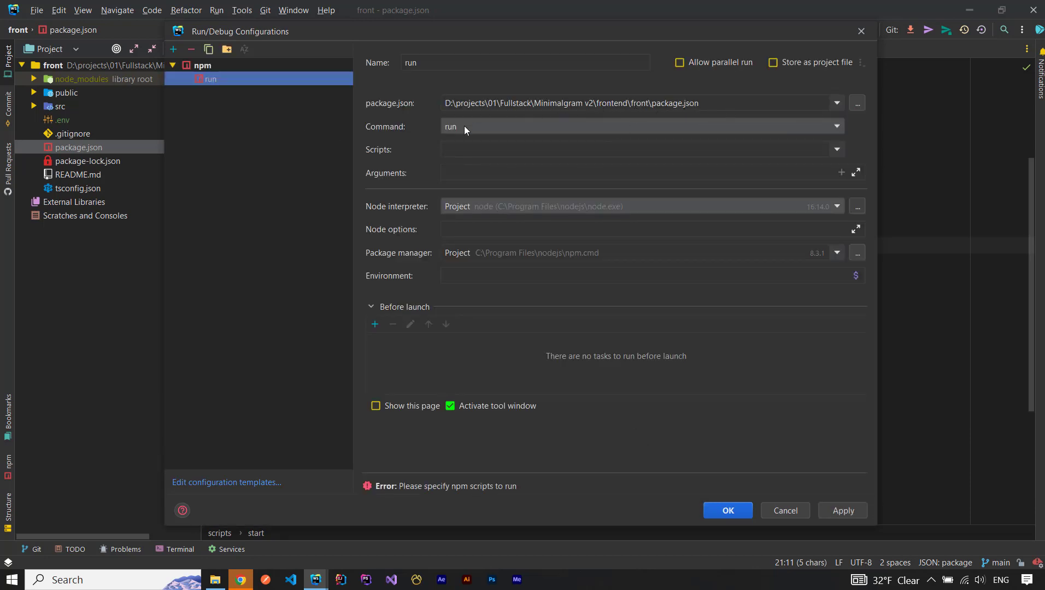
{"action": "left_click", "coordinate": [832, 148]}
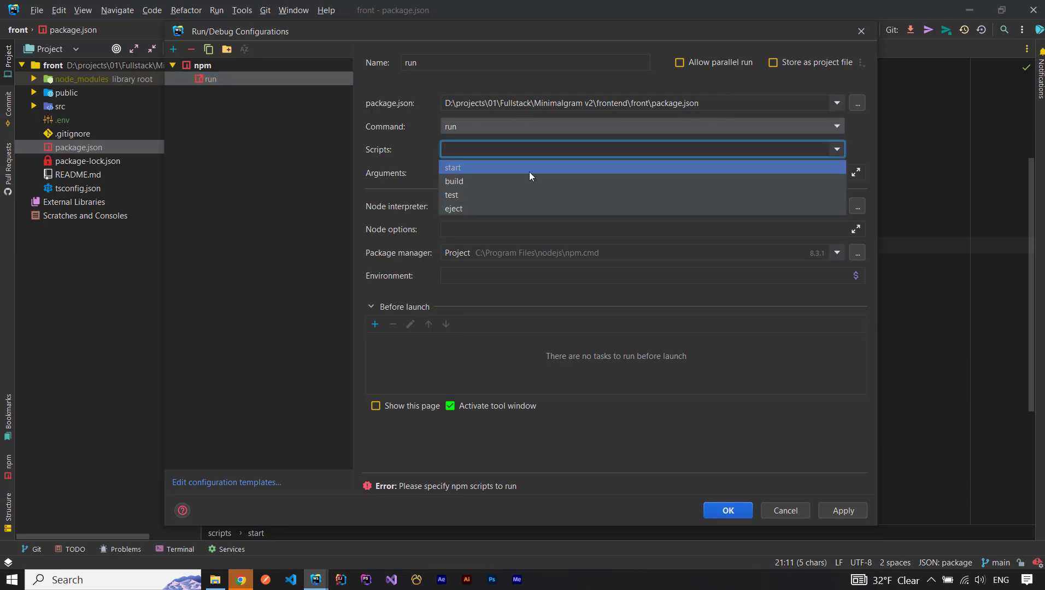
{"action": "left_click", "coordinate": [460, 167]}
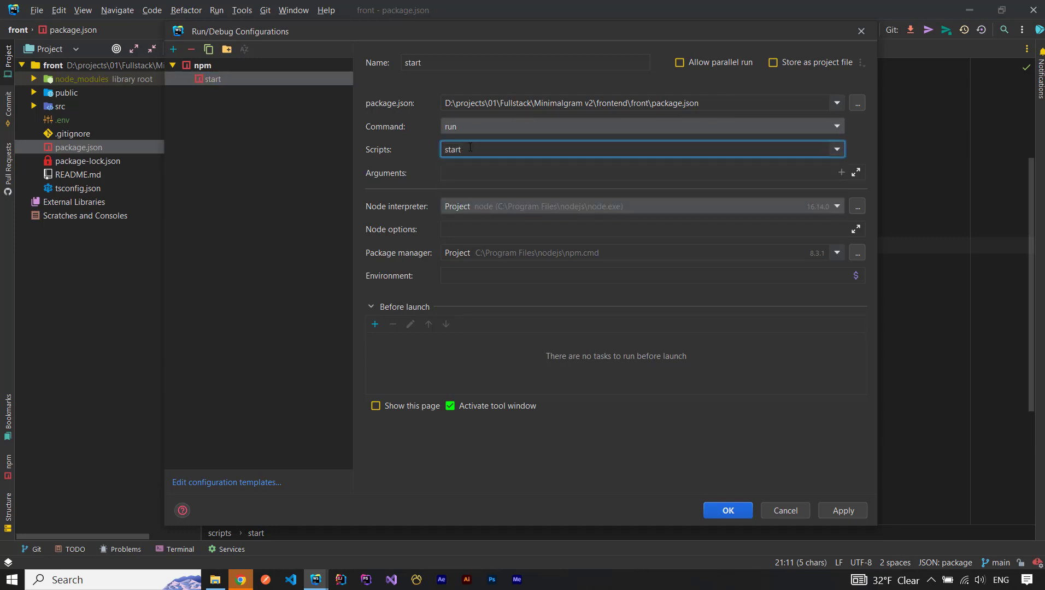
Step: Name the new npm configuration "start react app" and save it
{"action": "left_click_drag", "start_coordinate": [426, 63], "coordinate": [403, 63]}
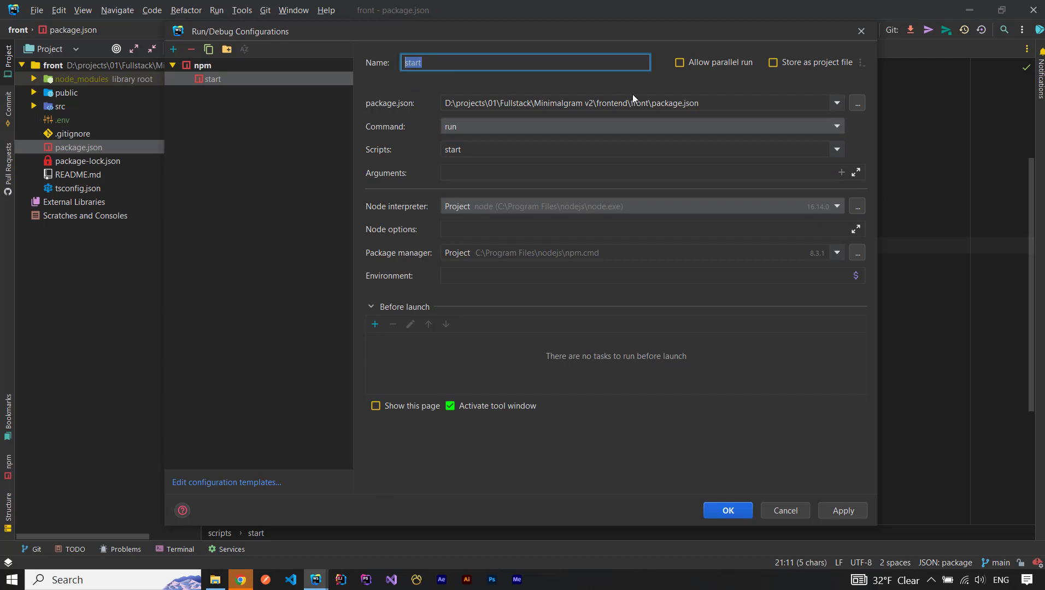
{"action": "type", "text": "start react app"}
{"action": "left_click", "coordinate": [727, 511]}
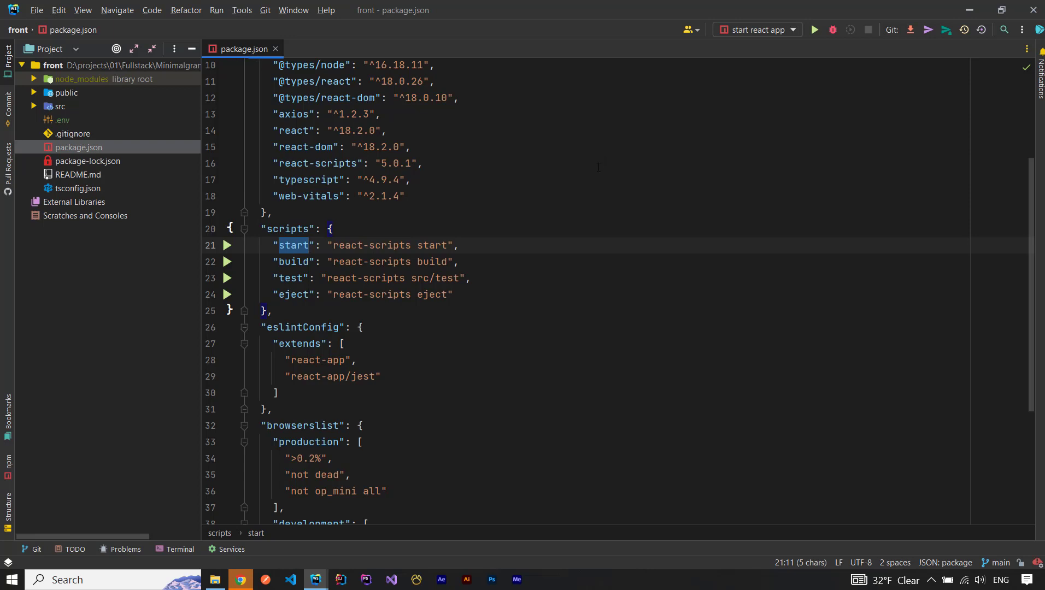
Step: Run the "start react app" configuration and minimize the browser window that opens with the app
{"action": "left_click", "coordinate": [775, 32]}
{"action": "left_click", "coordinate": [763, 93]}
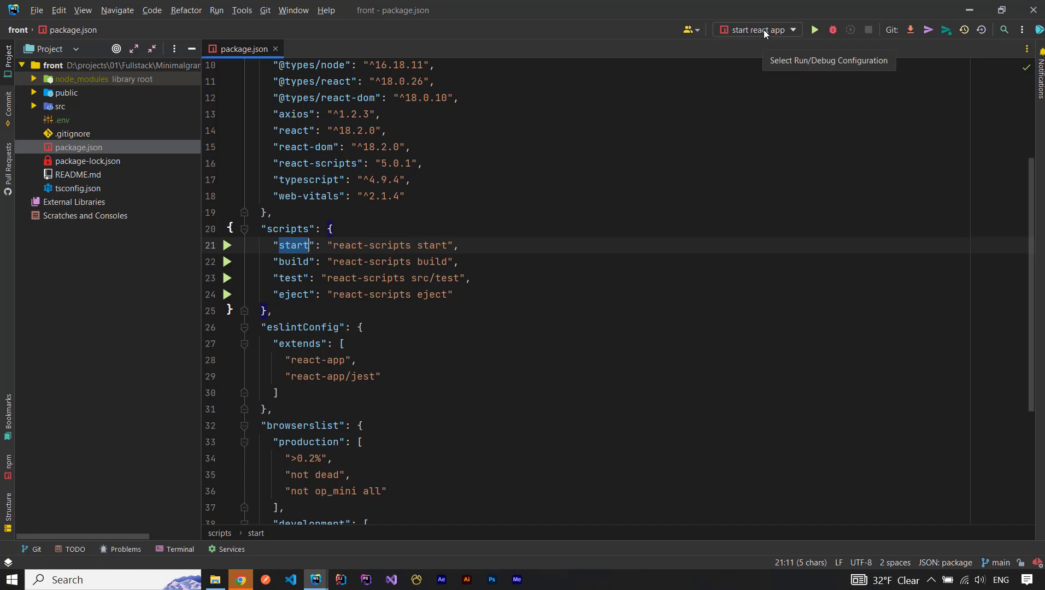
{"action": "left_click", "coordinate": [816, 28]}
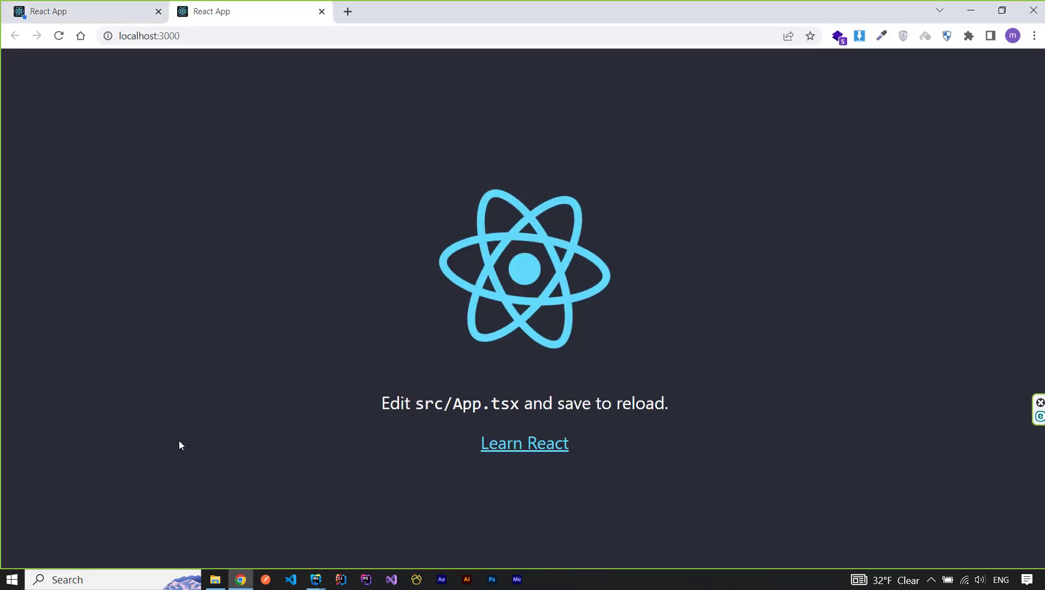
{"action": "left_click", "coordinate": [970, 11]}
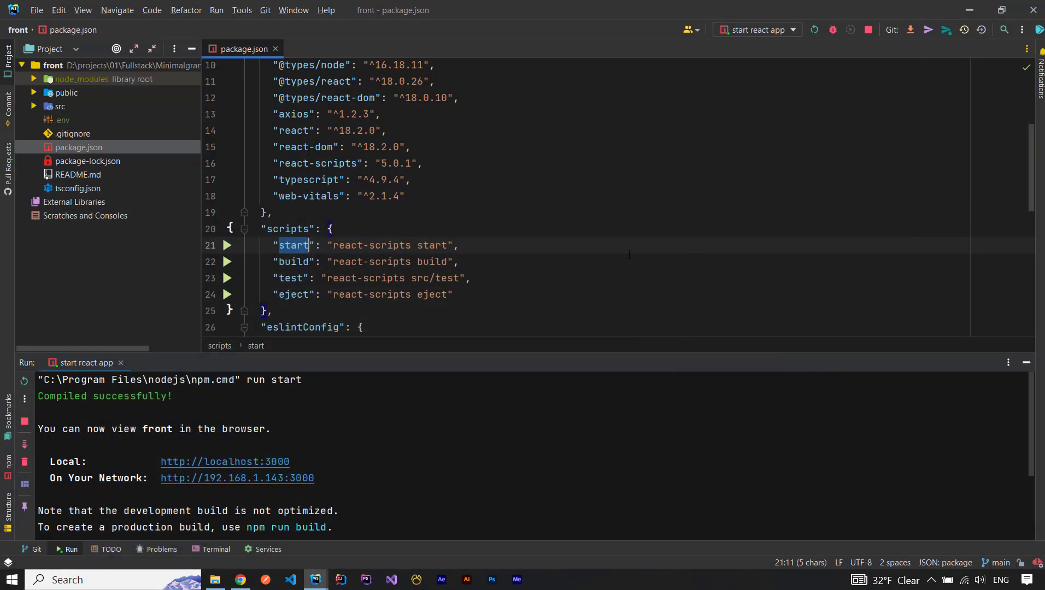
Step: Stop the running "start react app" process and check the end of its run output
{"action": "left_click", "coordinate": [869, 30]}
{"action": "scroll", "coordinate": [343, 496], "scroll_direction": "down", "scroll_amount": 3}
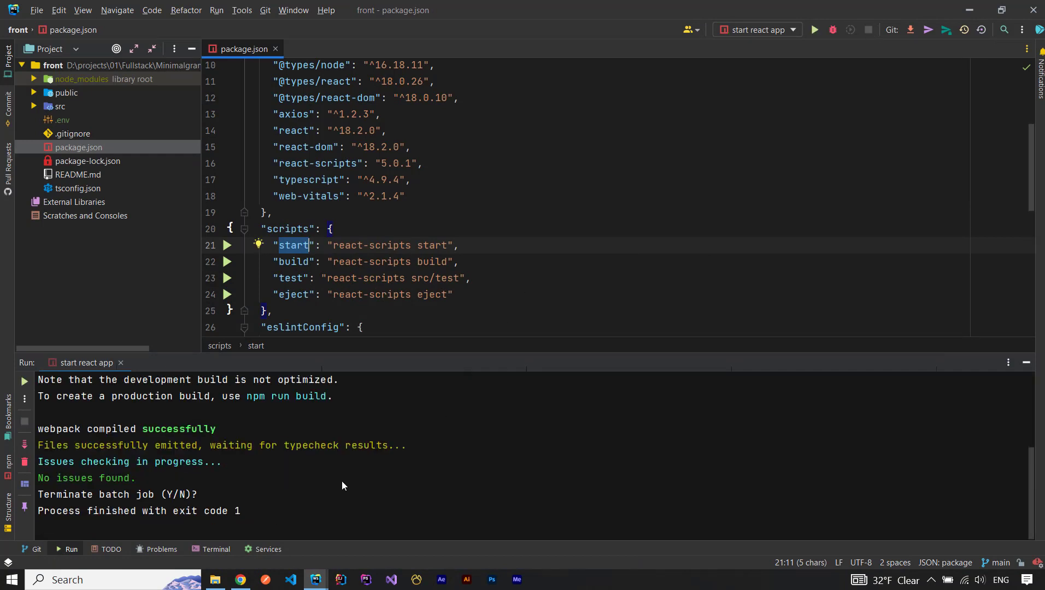
{"action": "left_click", "coordinate": [556, 275]}
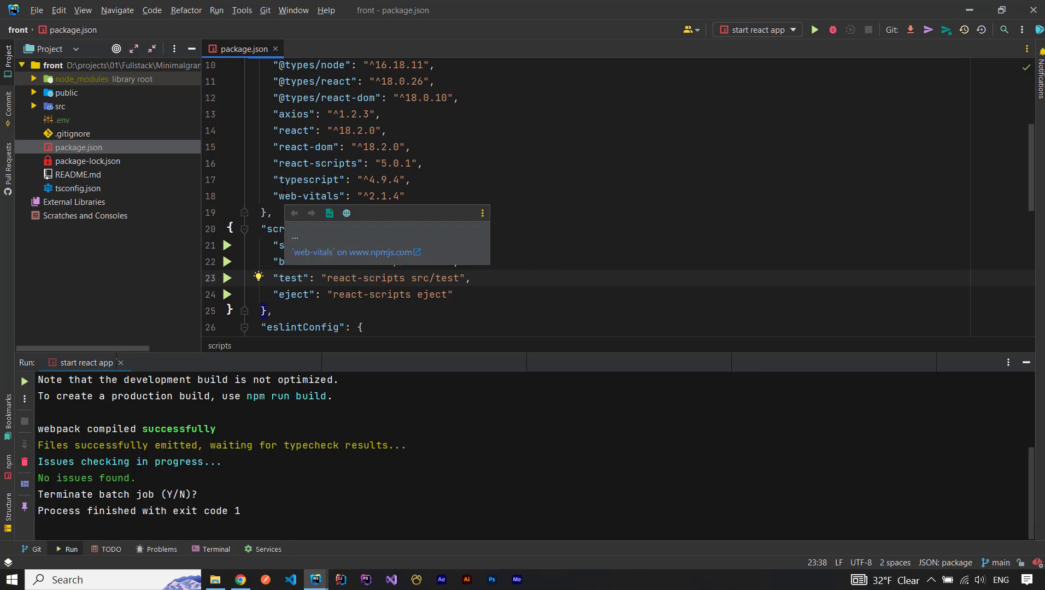
Step: Switch to the Core project window, expand its project tree and open package.json
{"action": "mouse_move", "coordinate": [322, 587]}
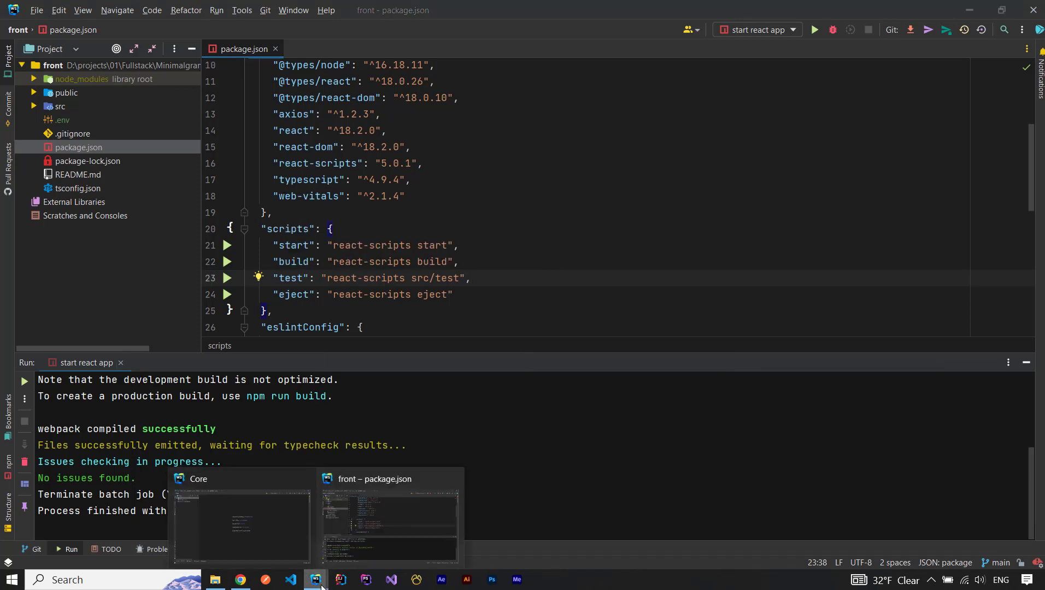
{"action": "left_click", "coordinate": [282, 530]}
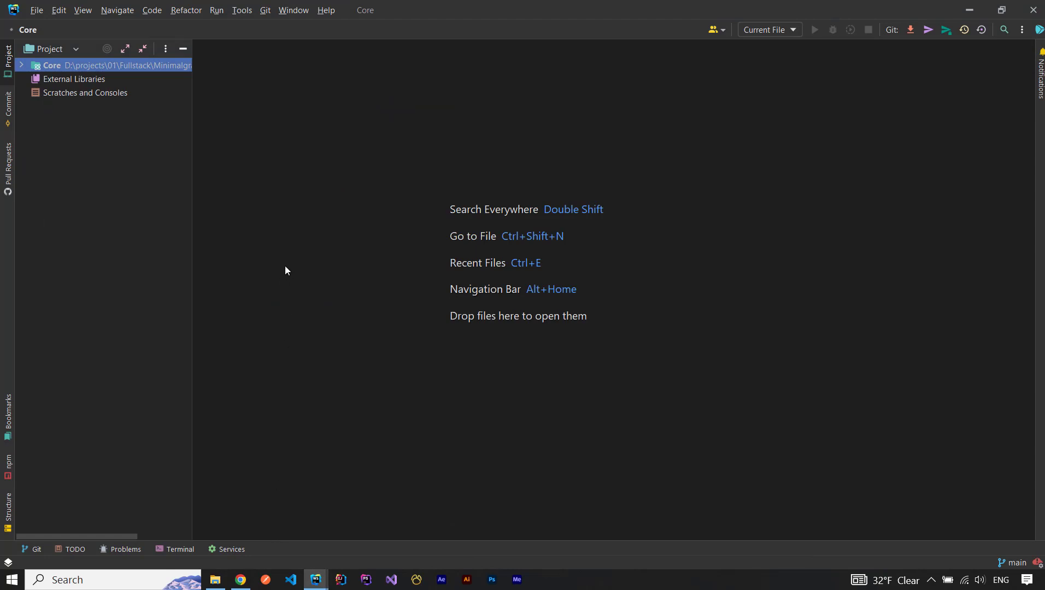
{"action": "left_click", "coordinate": [21, 65]}
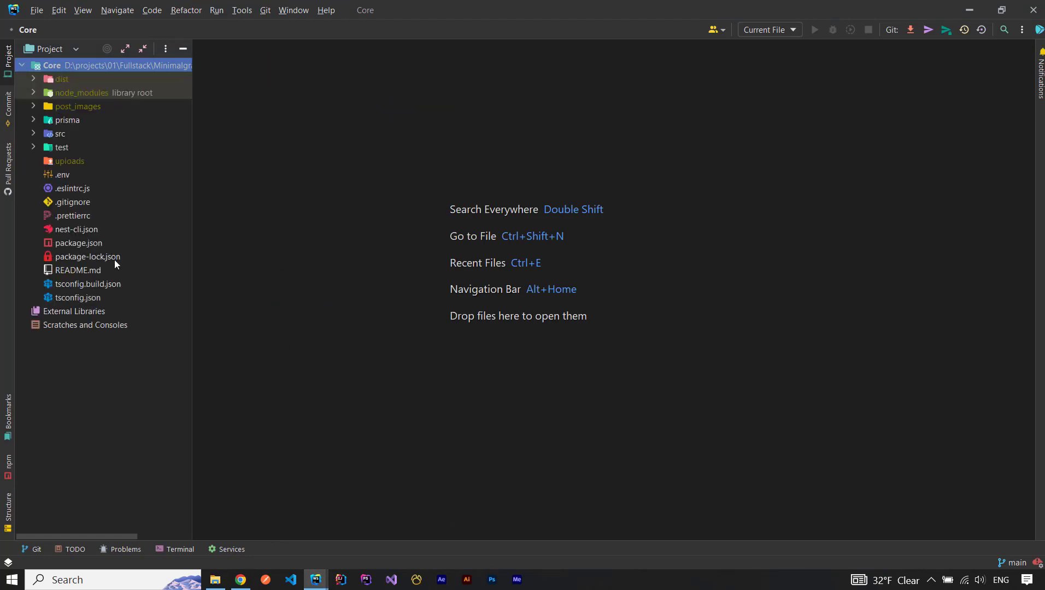
{"action": "double_click", "coordinate": [83, 242]}
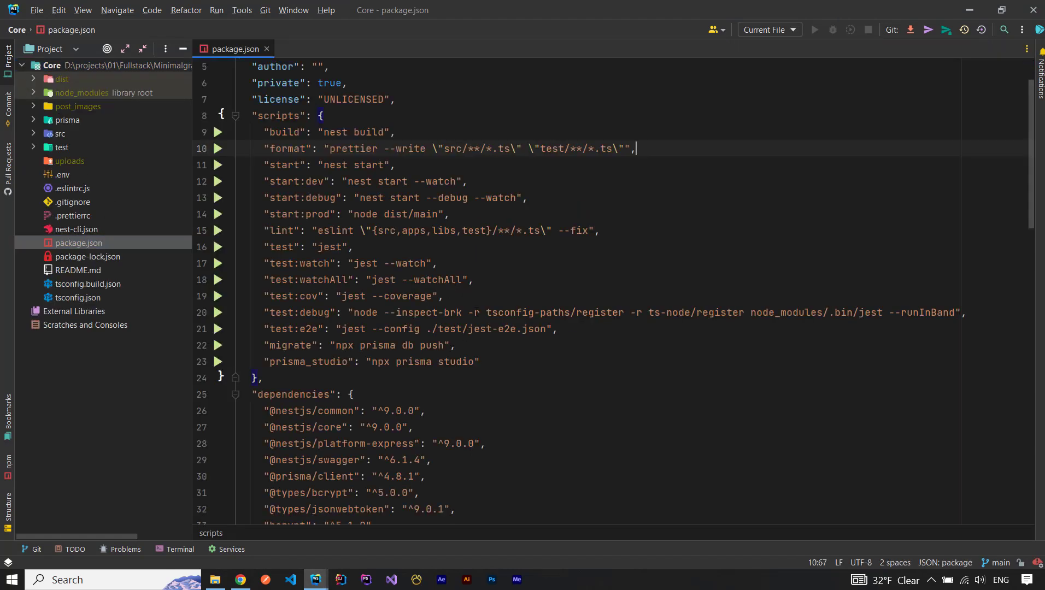
Step: Examine the scripts and NestJS dependencies in Core's package.json, especially the start:dev script and its command
{"action": "scroll", "coordinate": [440, 265], "scroll_direction": "down", "scroll_amount": 2}
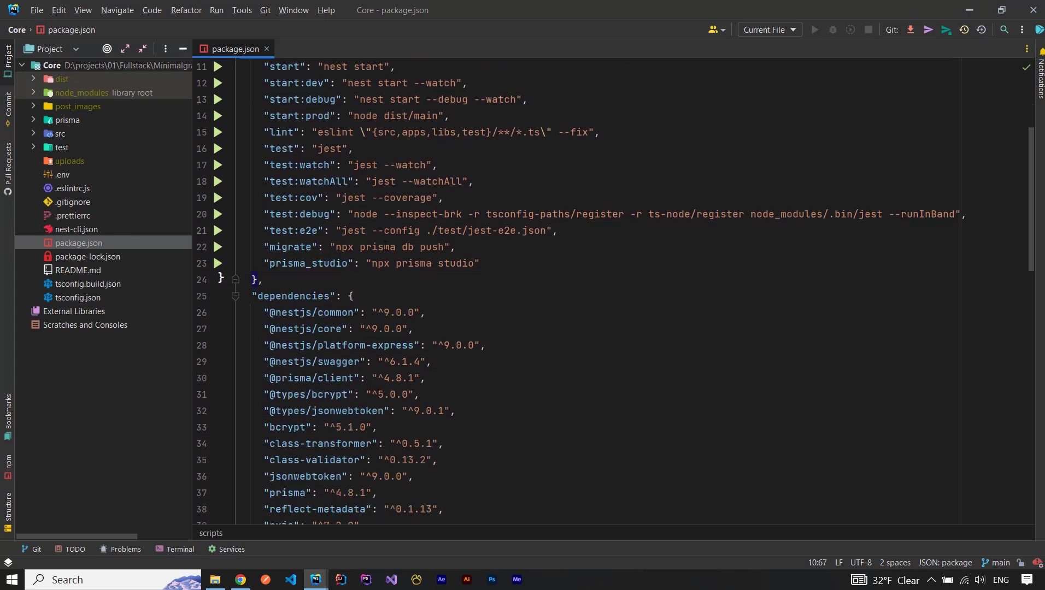
{"action": "mouse_move", "coordinate": [385, 244]}
{"action": "left_click_drag", "start_coordinate": [283, 316], "coordinate": [384, 313]}
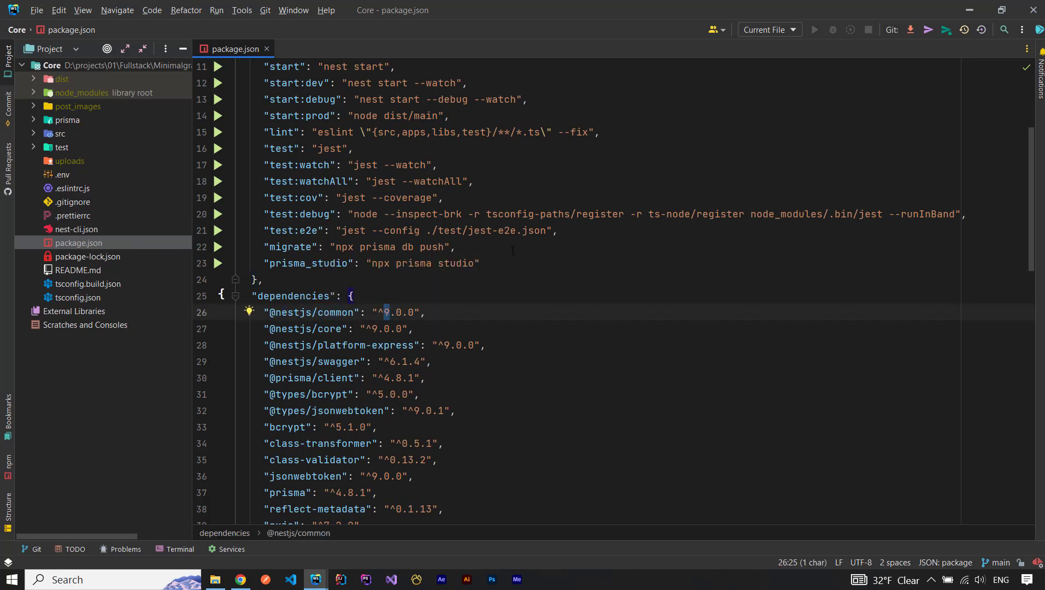
{"action": "left_click_drag", "start_coordinate": [1030, 190], "coordinate": [1030, 160]}
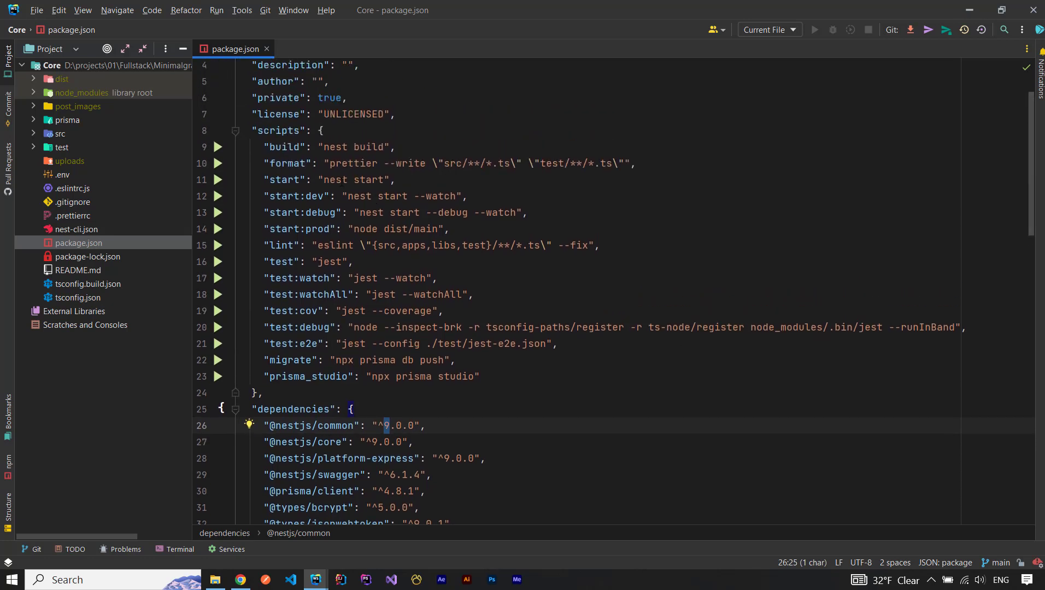
{"action": "left_click_drag", "start_coordinate": [240, 146], "coordinate": [328, 344]}
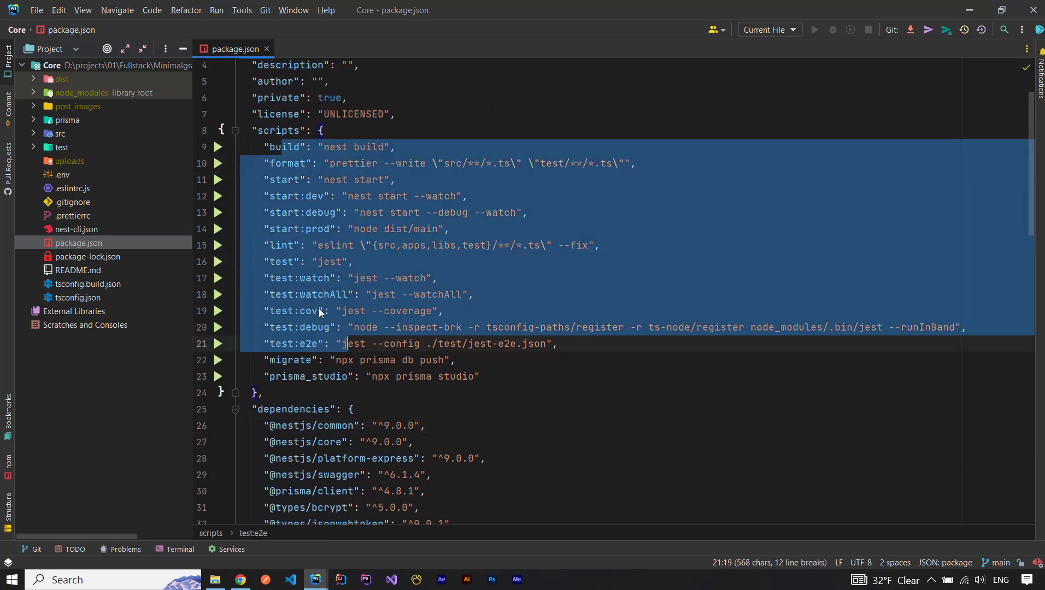
{"action": "left_click", "coordinate": [318, 310]}
{"action": "left_click_drag", "start_coordinate": [275, 147], "coordinate": [377, 327]}
{"action": "left_click", "coordinate": [311, 343]}
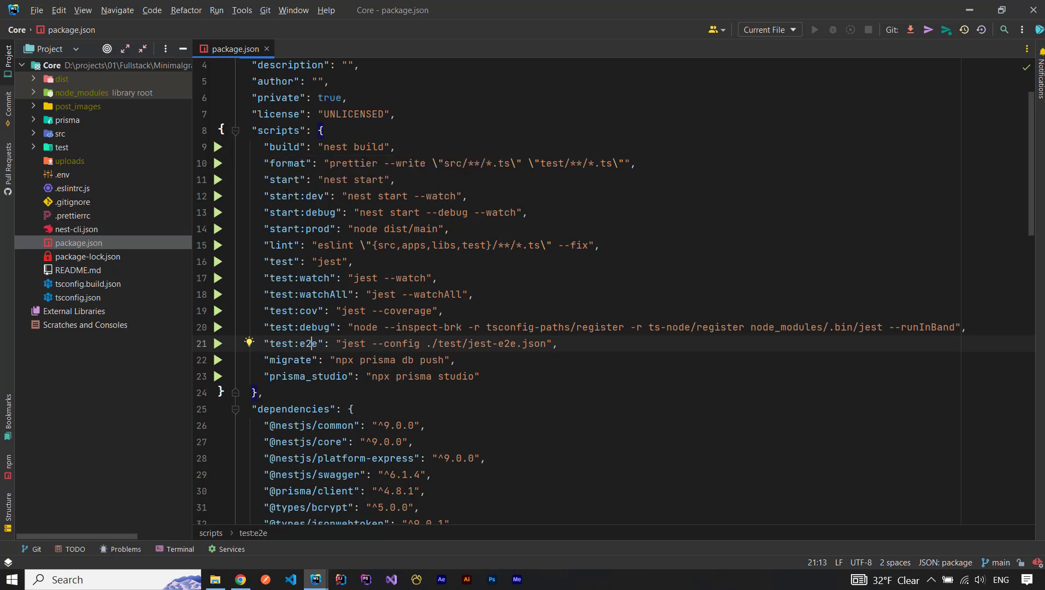
{"action": "left_click", "coordinate": [312, 195]}
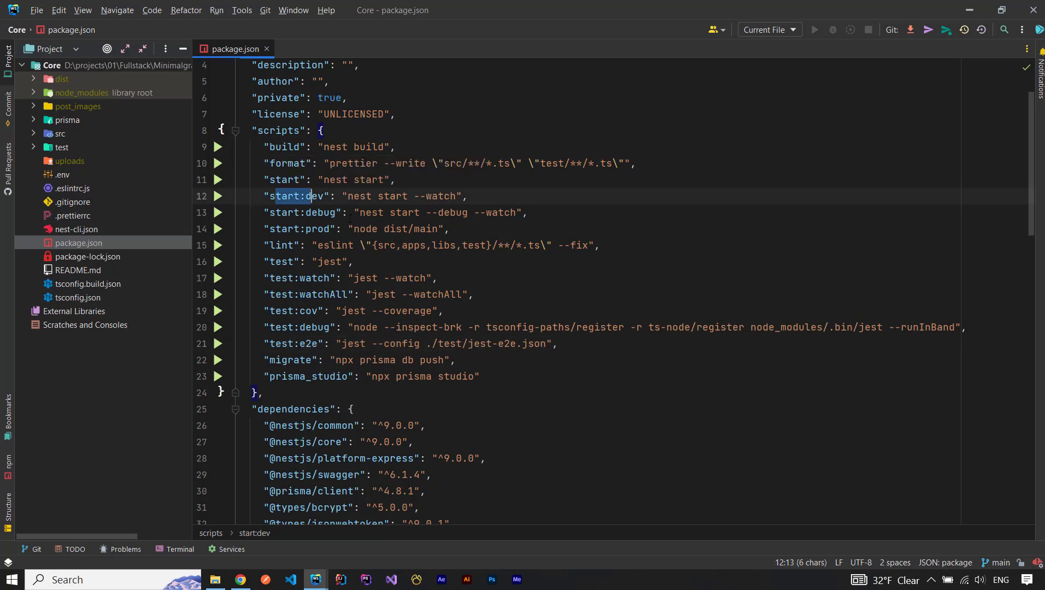
{"action": "left_click_drag", "start_coordinate": [348, 196], "coordinate": [457, 197]}
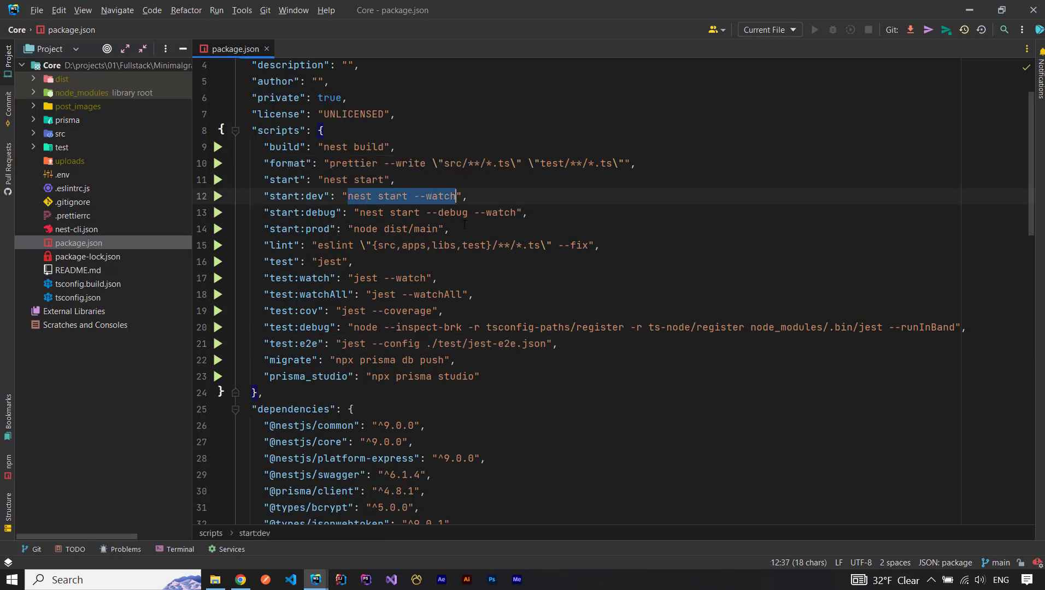
{"action": "left_click", "coordinate": [474, 229]}
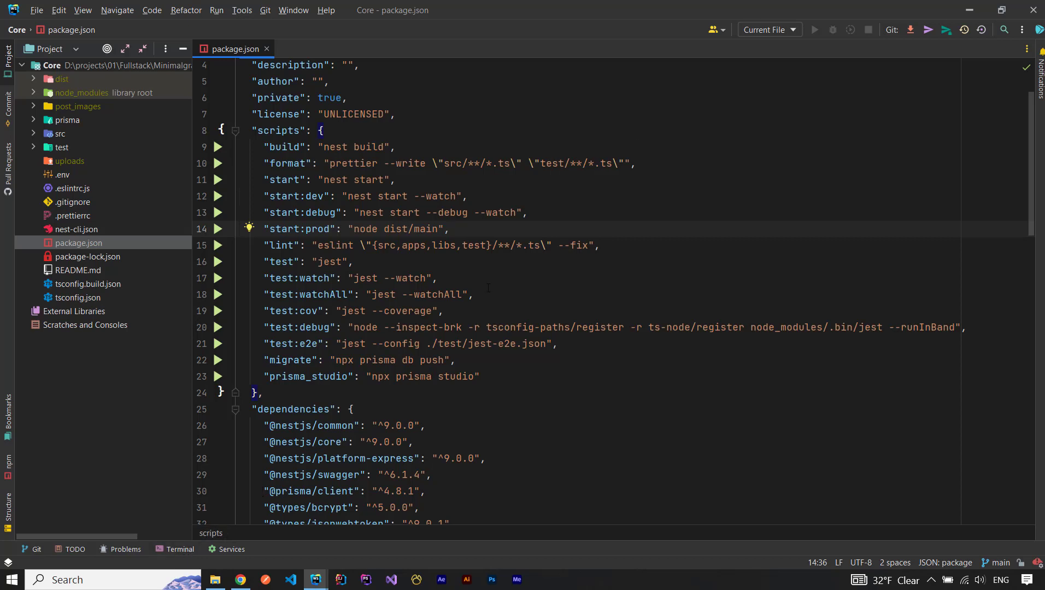
Step: Open the terminal in the Core project and clear its output
{"action": "left_click", "coordinate": [765, 30]}
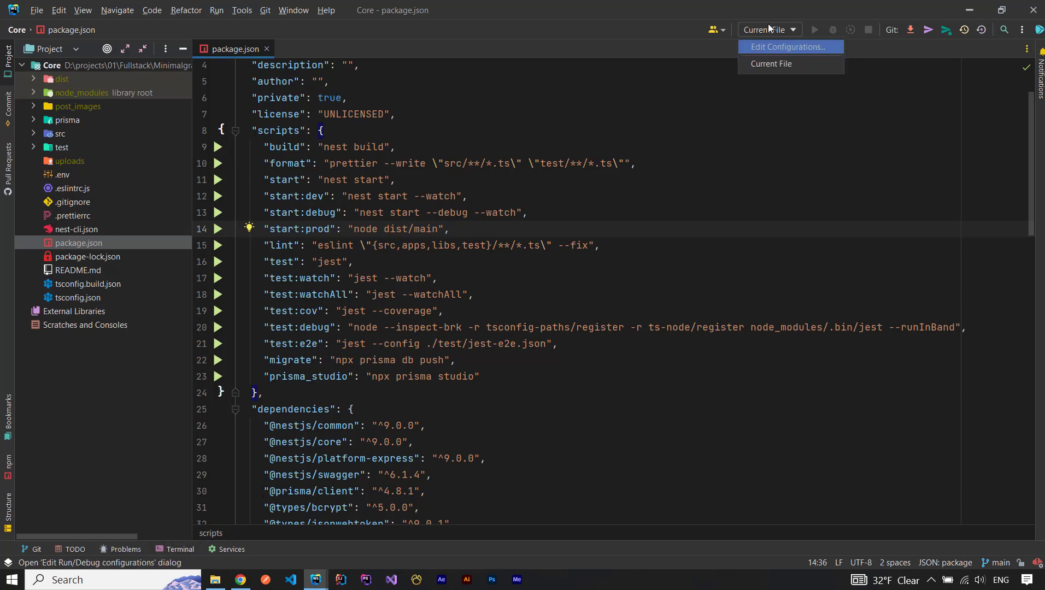
{"action": "left_click", "coordinate": [631, 195]}
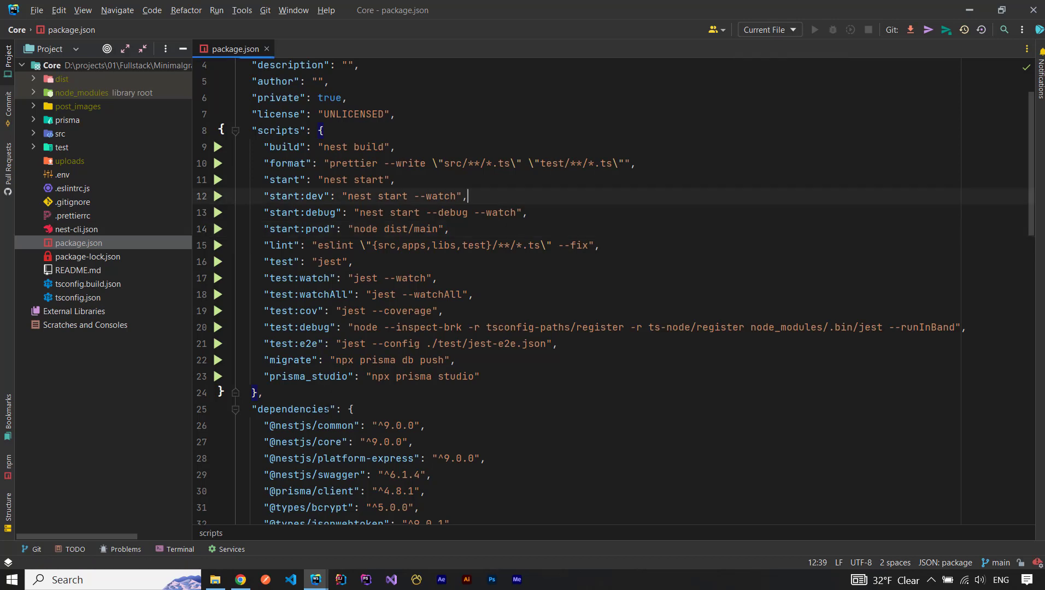
{"action": "left_click", "coordinate": [179, 550]}
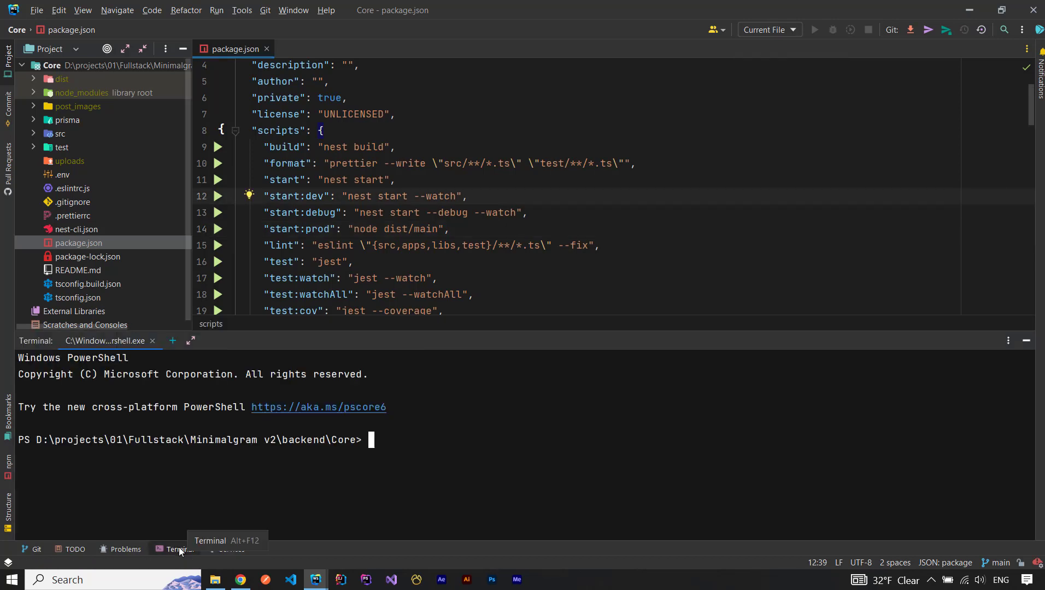
{"action": "type", "text": "cls"}
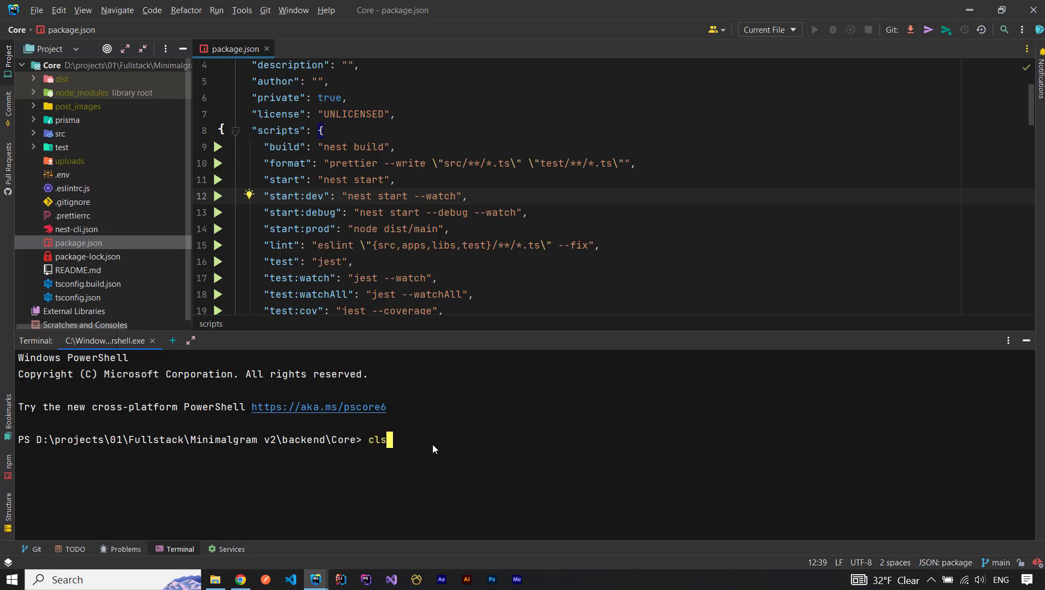
{"action": "key", "text": "Return"}
Step: Start the Core backend in the terminal with npm run start:dev and check its startup message
{"action": "scroll", "coordinate": [481, 212], "scroll_direction": "down", "scroll_amount": 1}
{"action": "scroll", "coordinate": [481, 212], "scroll_direction": "down", "scroll_amount": 2}
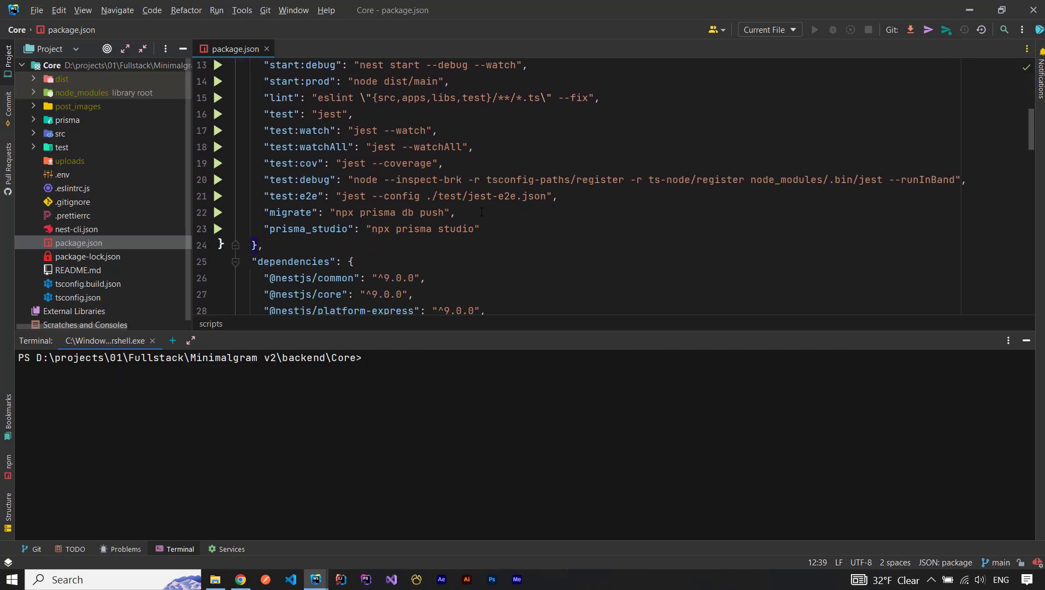
{"action": "scroll", "coordinate": [336, 194], "scroll_direction": "up", "scroll_amount": 1}
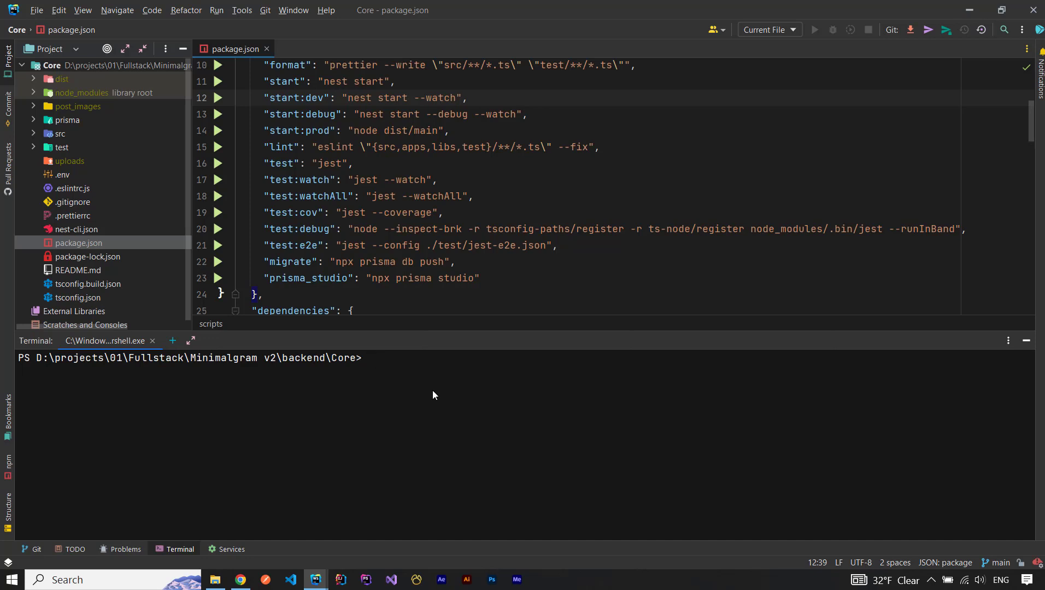
{"action": "type", "text": "npm"}
{"action": "type", "text": " run "}
{"action": "type", "text": "start:de"}
{"action": "type", "text": "v"}
{"action": "key", "text": "Return"}
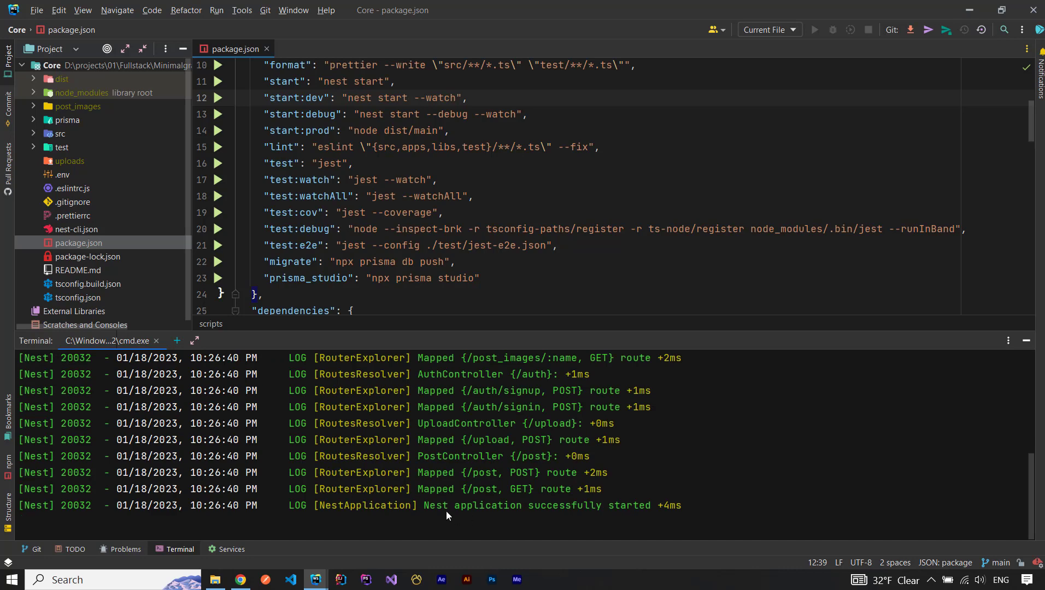
{"action": "left_click_drag", "start_coordinate": [430, 506], "coordinate": [646, 507]}
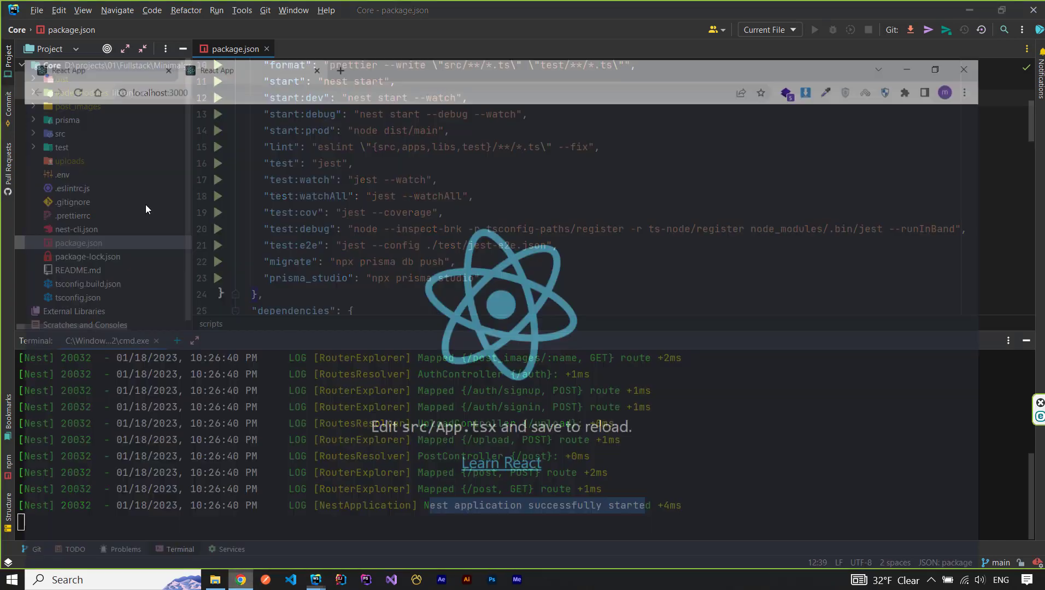
Step: Switch to Chrome and open the backend's Swagger page at localhost:8000/swagger in a new tab
{"action": "left_click", "coordinate": [241, 579]}
{"action": "left_click", "coordinate": [347, 11]}
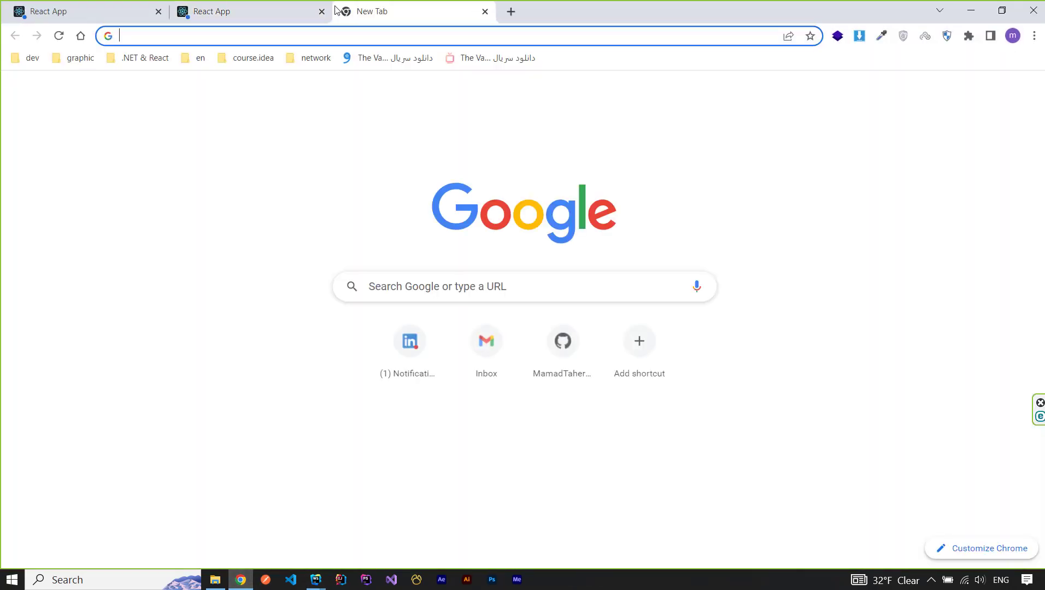
{"action": "type", "text": "swa"}
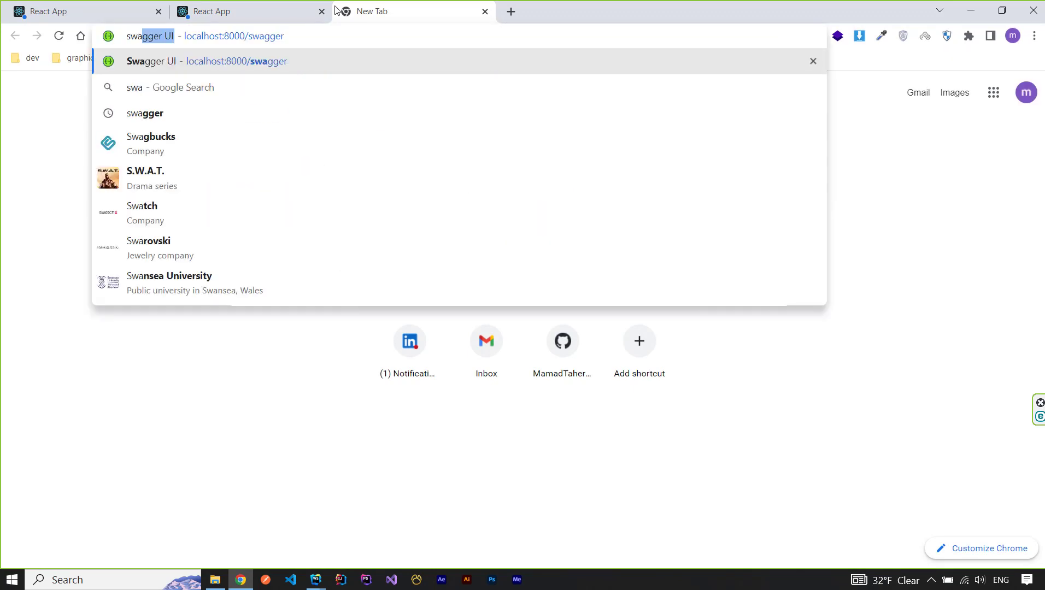
{"action": "key", "text": "Return"}
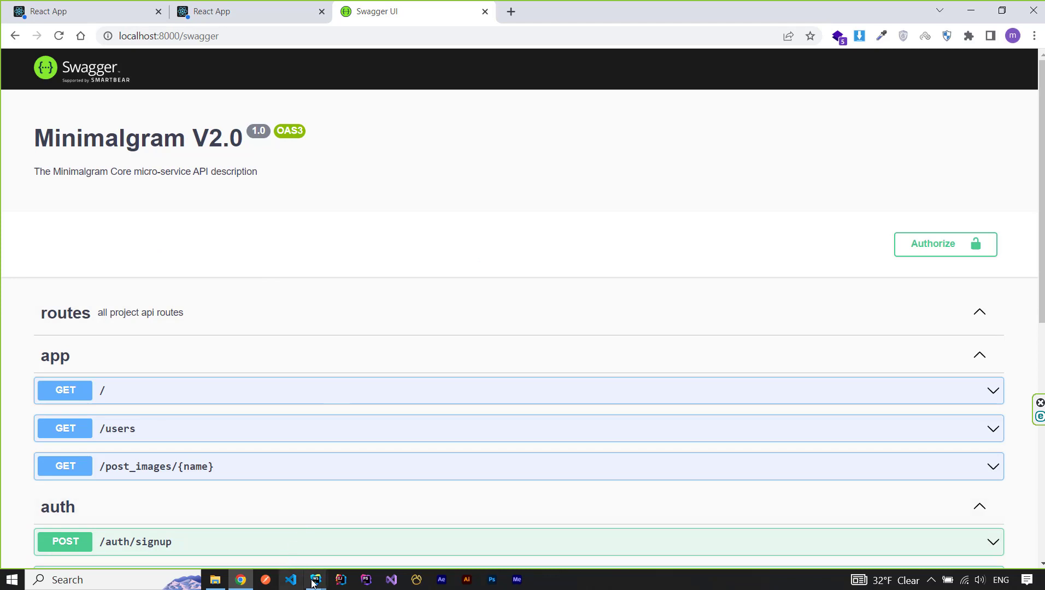
Step: Switch back to the Core project in WebStorm, open src/main.ts and check the port passed to app.listen
{"action": "mouse_move", "coordinate": [314, 581]}
{"action": "left_click", "coordinate": [266, 518]}
{"action": "scroll", "coordinate": [87, 183], "scroll_direction": "down", "scroll_amount": 1}
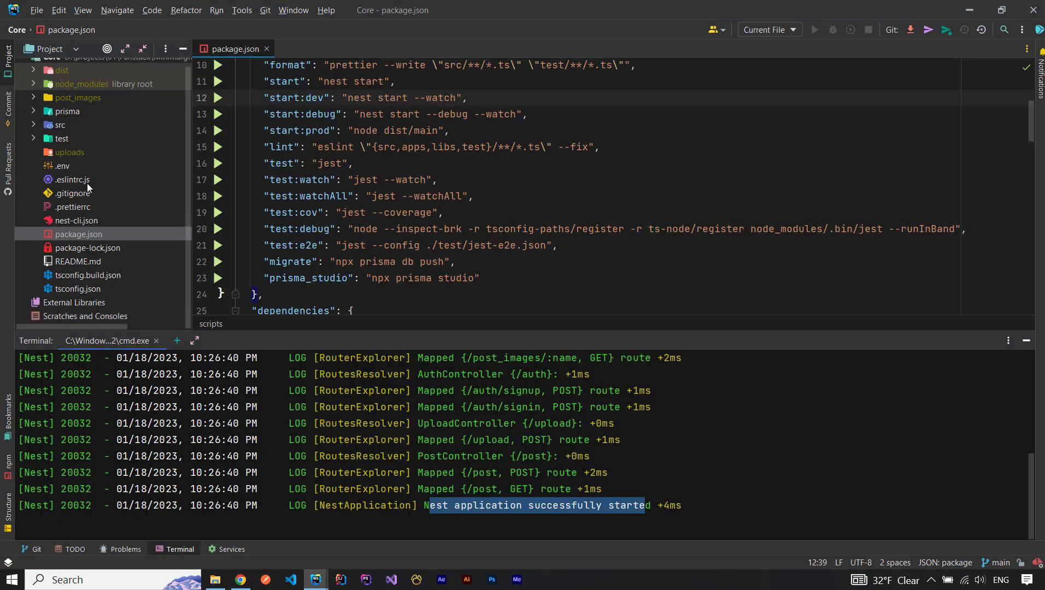
{"action": "double_click", "coordinate": [60, 124]}
{"action": "left_click", "coordinate": [85, 233]}
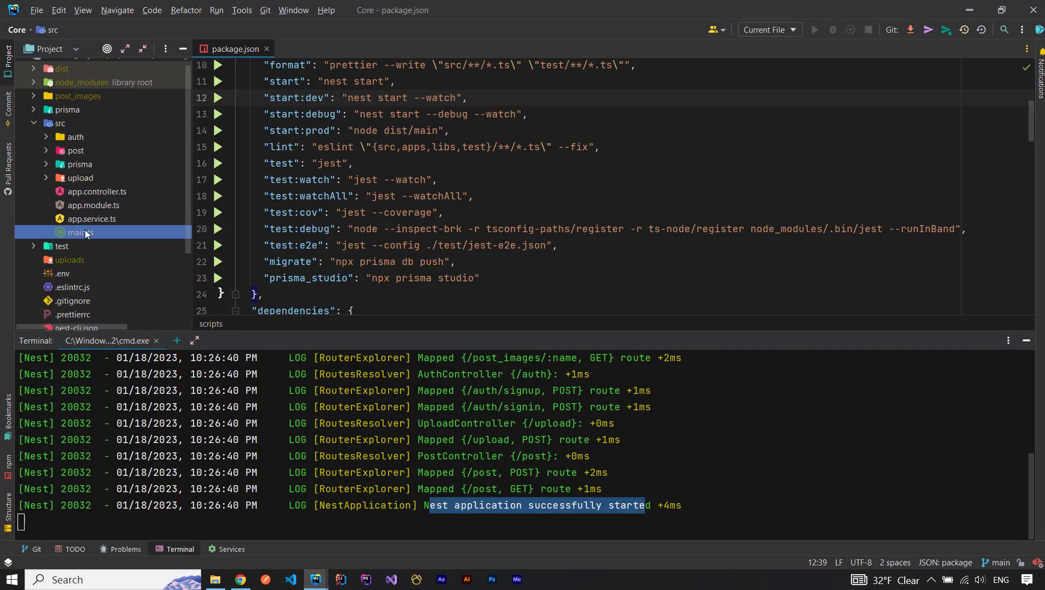
{"action": "double_click", "coordinate": [85, 232]}
{"action": "scroll", "coordinate": [437, 186], "scroll_direction": "down", "scroll_amount": 3}
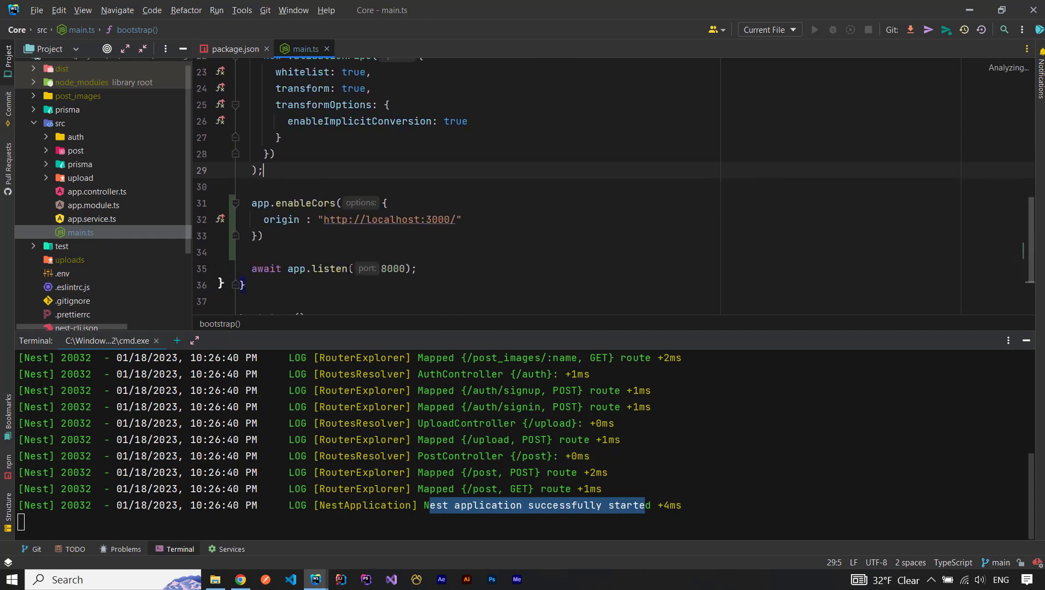
{"action": "double_click", "coordinate": [382, 269]}
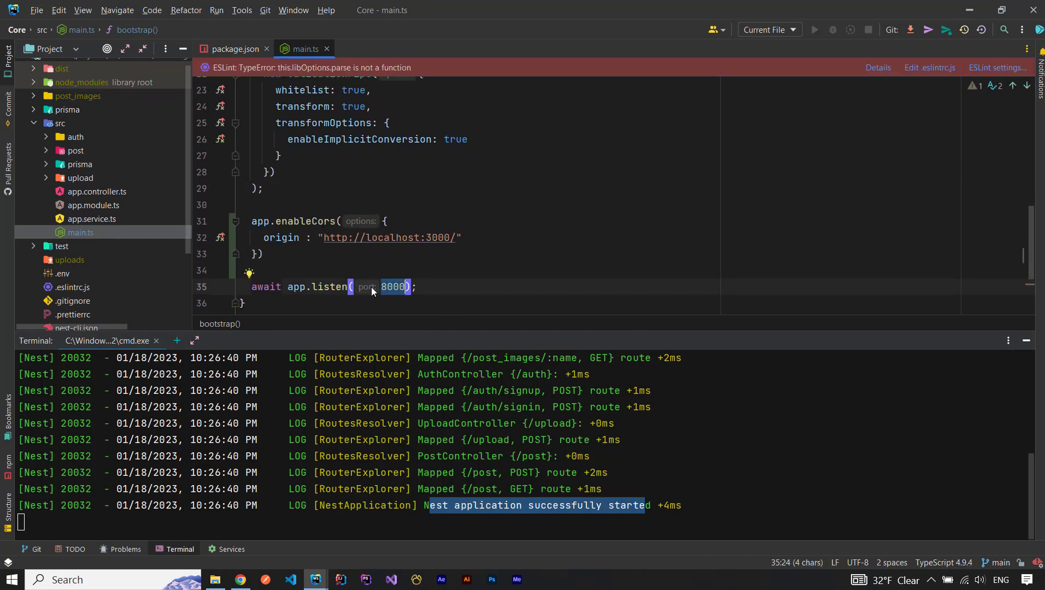
Step: Look through the API routes on the Swagger page in Chrome and return to the Core project in WebStorm
{"action": "left_click", "coordinate": [240, 580]}
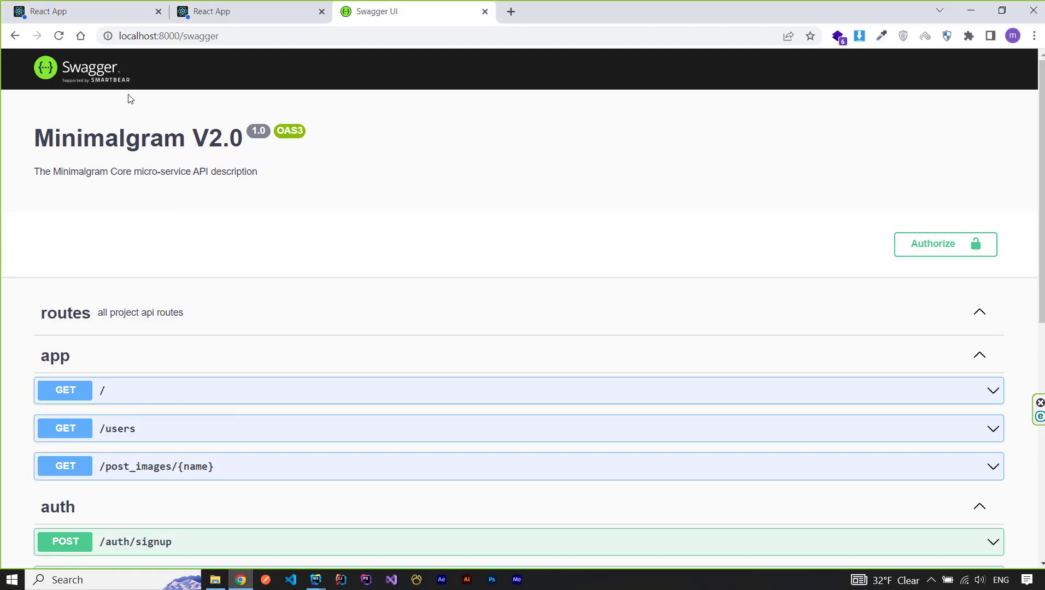
{"action": "scroll", "coordinate": [130, 164], "scroll_direction": "down", "scroll_amount": 5}
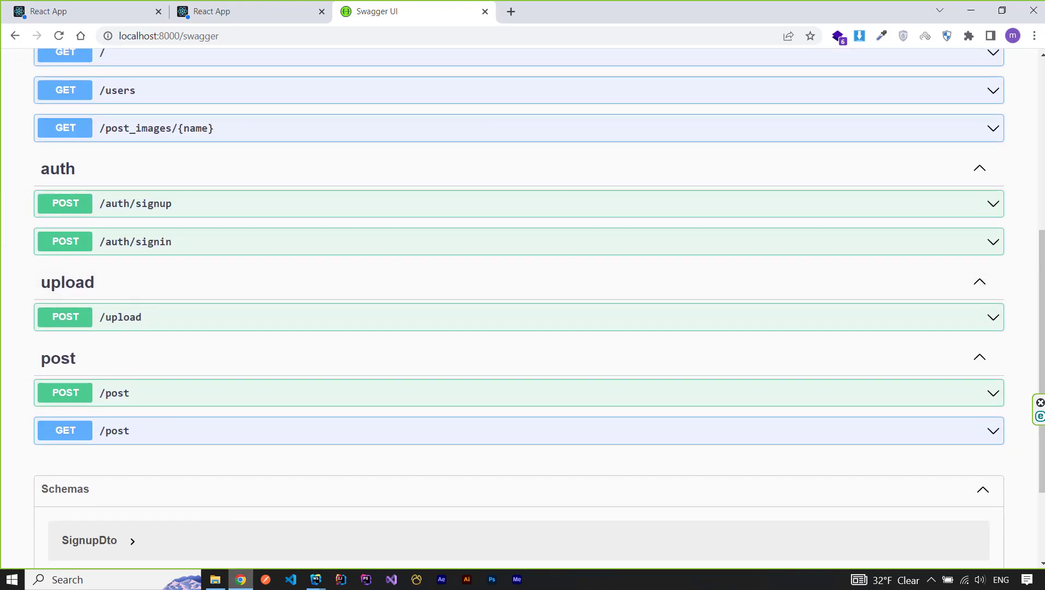
{"action": "key", "text": "alt+Tab"}
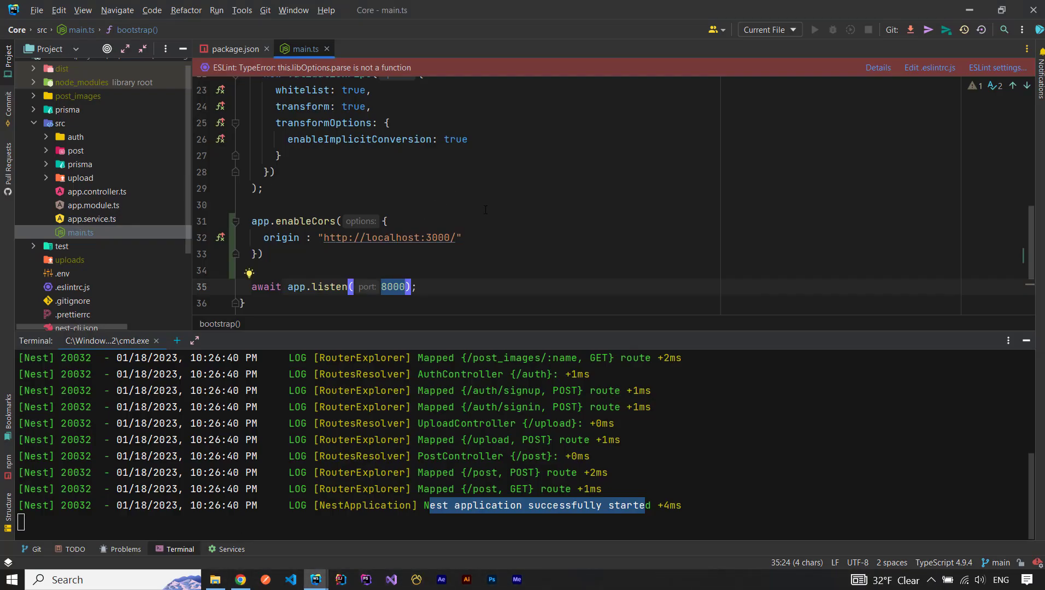
Step: Stop the running Core backend in the terminal, confirm the batch job termination and close main.ts
{"action": "left_click", "coordinate": [756, 514]}
{"action": "key", "text": "ctrl+c"}
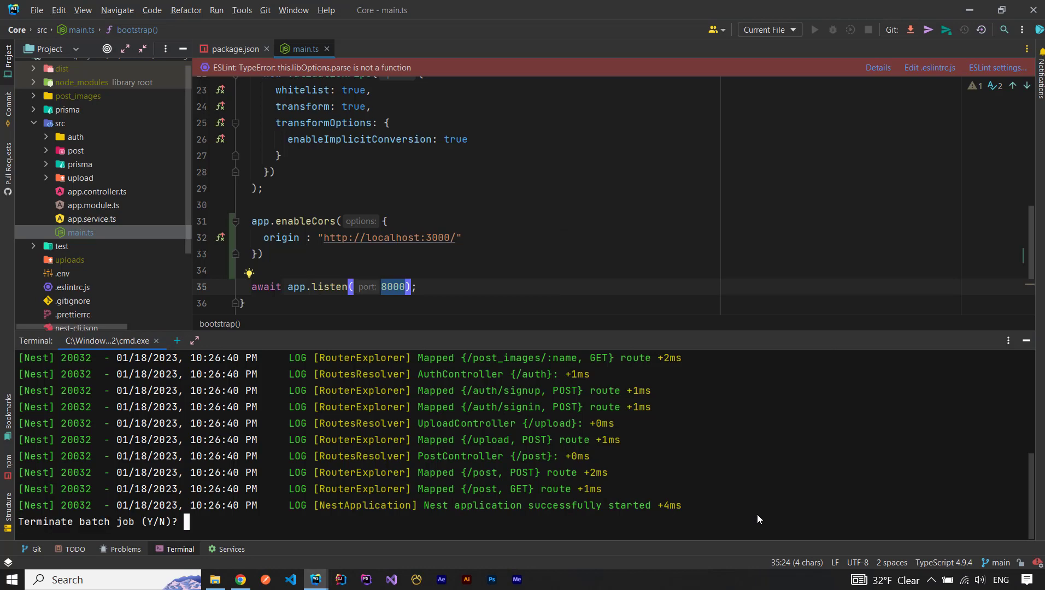
{"action": "type", "text": "y"}
{"action": "key", "text": "Return"}
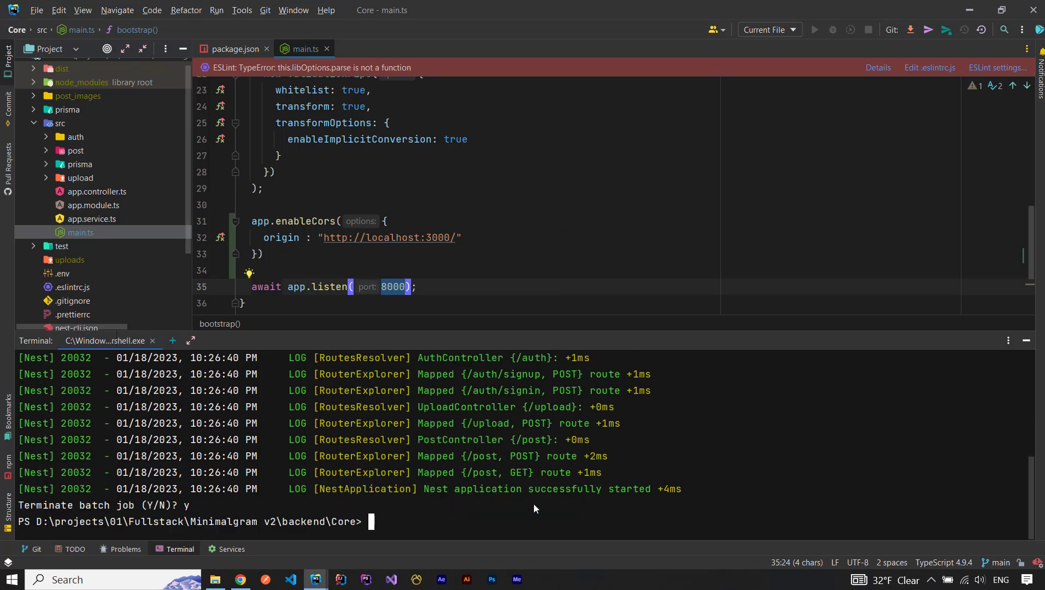
{"action": "left_click", "coordinate": [326, 49]}
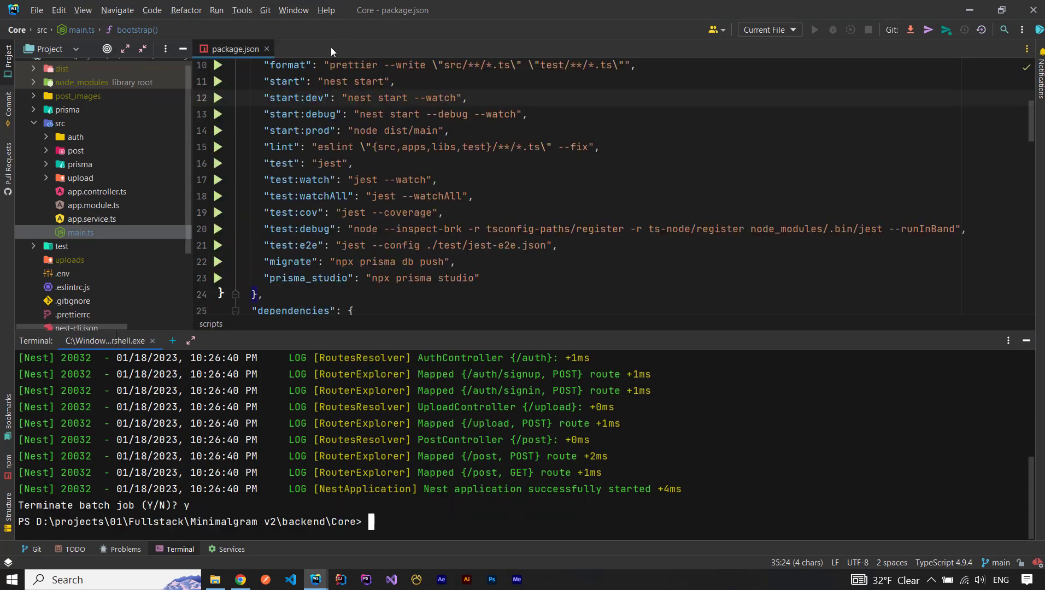
Step: Examine the migrate and prisma_studio scripts and their commands in package.json
{"action": "mouse_move", "coordinate": [285, 263]}
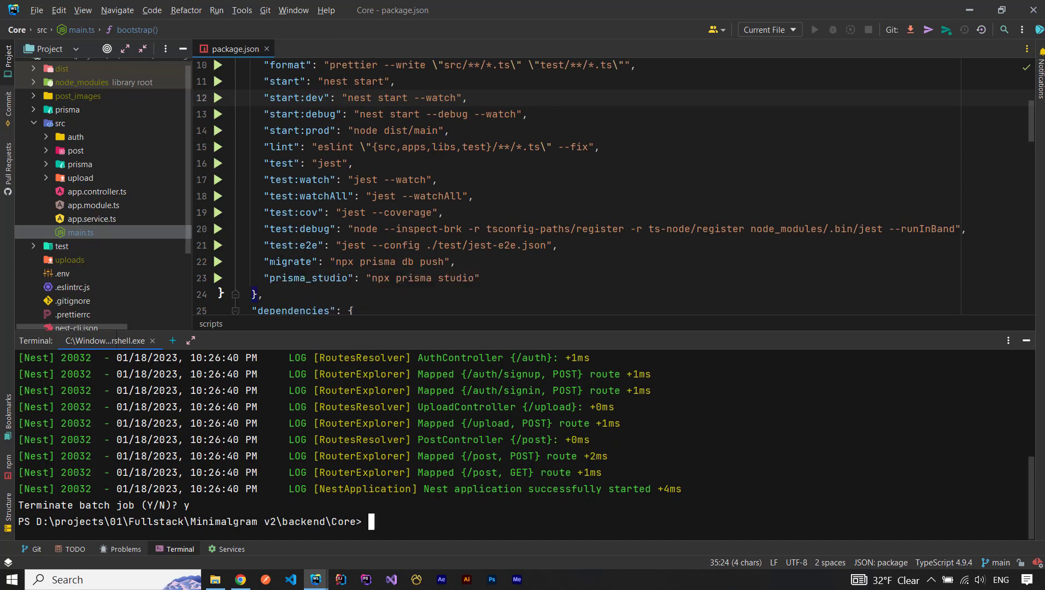
{"action": "mouse_move", "coordinate": [270, 262]}
{"action": "left_mouse_down"}
{"action": "mouse_move", "coordinate": [297, 262]}
{"action": "mouse_move", "coordinate": [317, 279]}
{"action": "mouse_move", "coordinate": [287, 264]}
{"action": "left_mouse_up"}
{"action": "left_click", "coordinate": [293, 246]}
{"action": "left_click_drag", "start_coordinate": [287, 278], "coordinate": [468, 279]}
{"action": "left_click", "coordinate": [317, 279]}
{"action": "left_click", "coordinate": [305, 279]}
{"action": "left_click", "coordinate": [439, 228]}
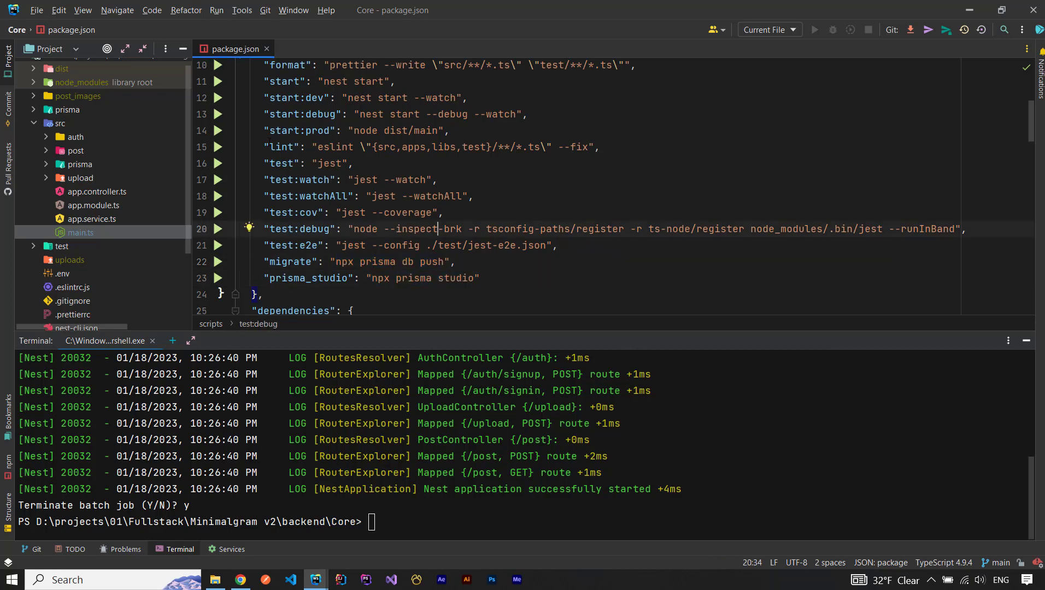
Step: Open schema.prisma from the project's prisma folder and hide the terminal
{"action": "scroll", "coordinate": [439, 229], "scroll_direction": "up", "scroll_amount": 1}
{"action": "double_click", "coordinate": [68, 105]}
{"action": "double_click", "coordinate": [67, 121]}
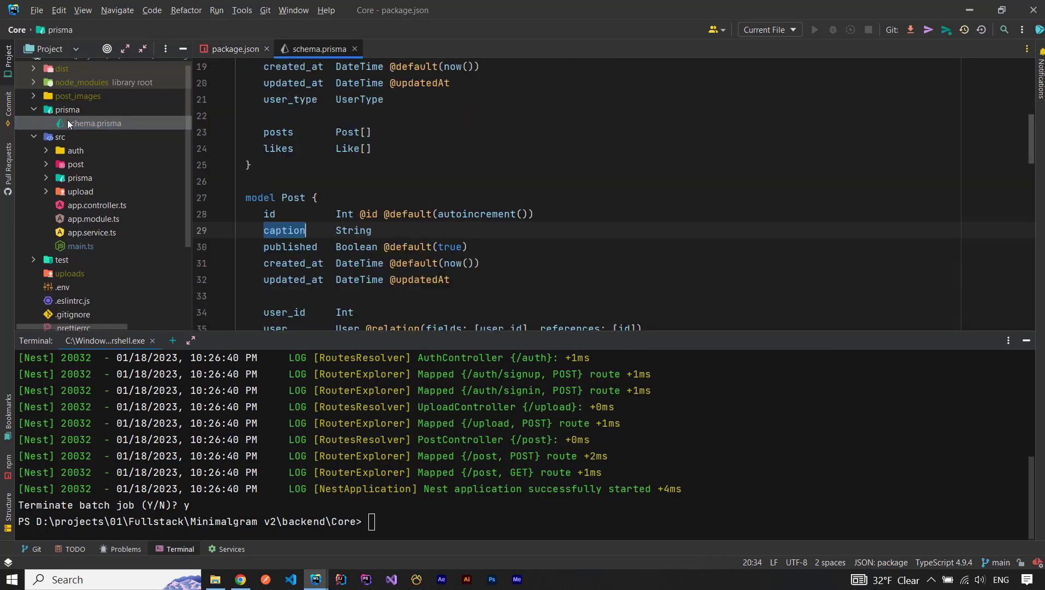
{"action": "left_click", "coordinate": [1025, 340]}
{"action": "scroll", "coordinate": [323, 246], "scroll_direction": "down", "scroll_amount": 5}
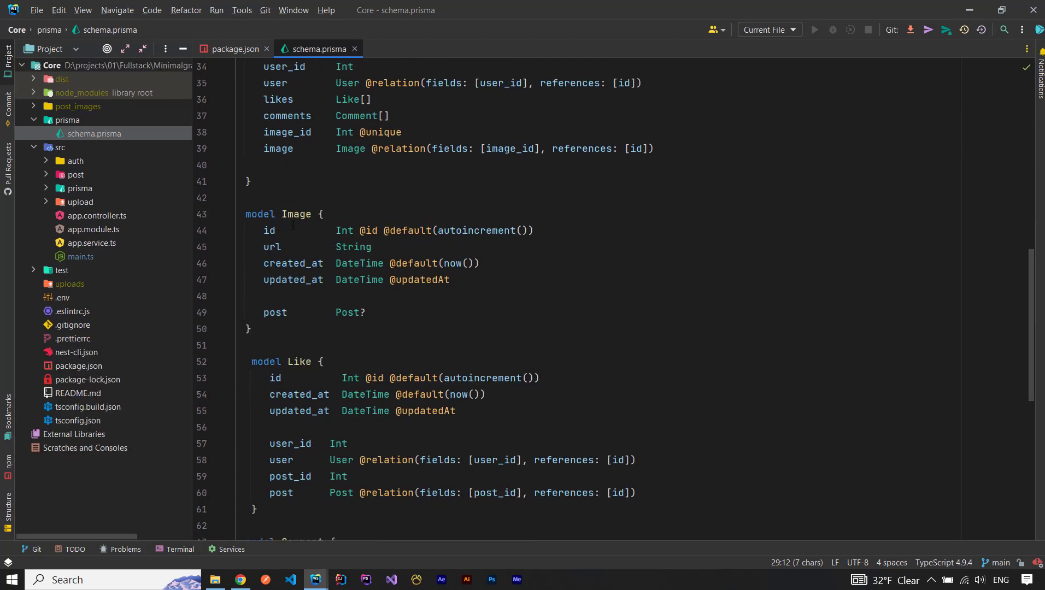
Step: Insert an empty line below the url field in the Image model
{"action": "left_click", "coordinate": [295, 215]}
{"action": "double_click", "coordinate": [294, 214]}
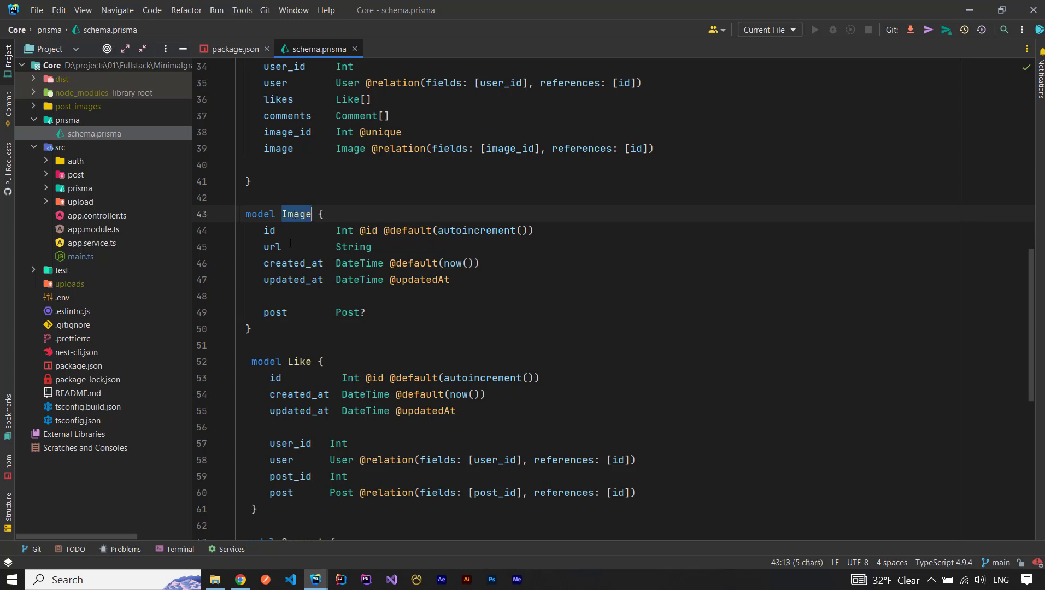
{"action": "left_click", "coordinate": [269, 230]}
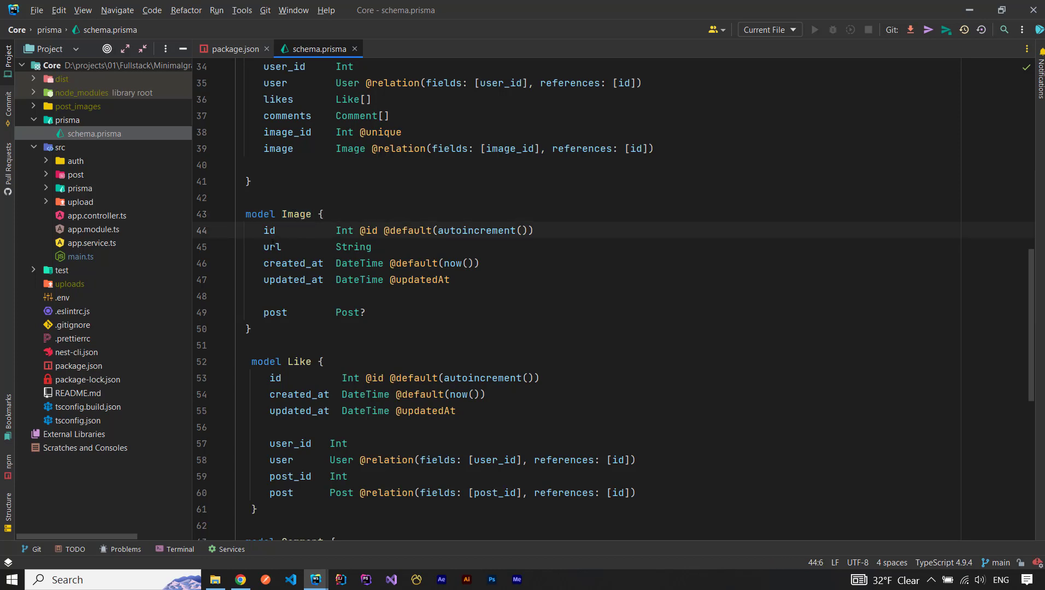
{"action": "key", "text": "Down"}
{"action": "key", "text": "End"}
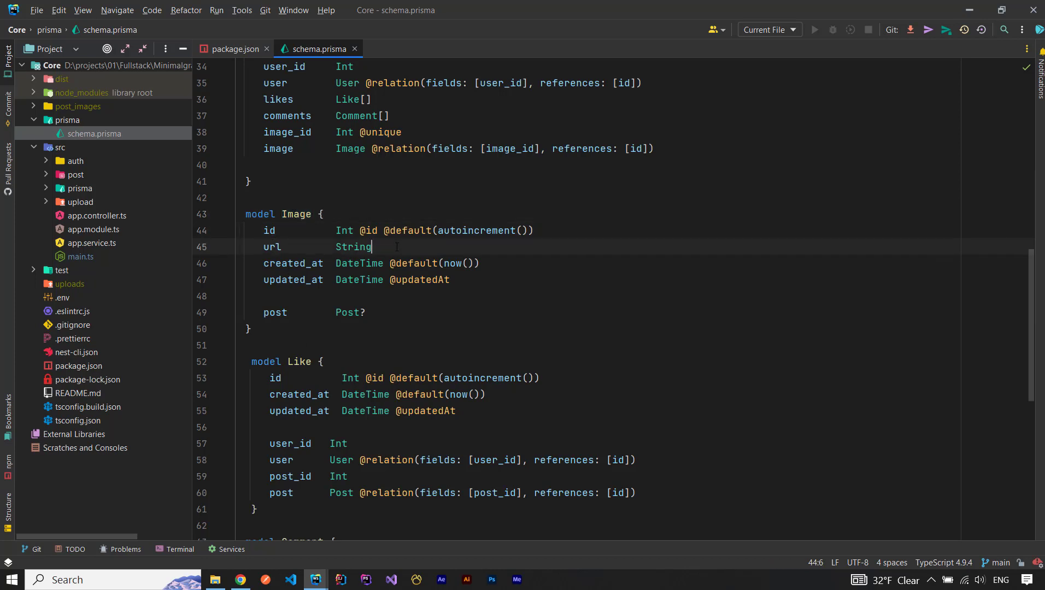
{"action": "key", "text": "Return"}
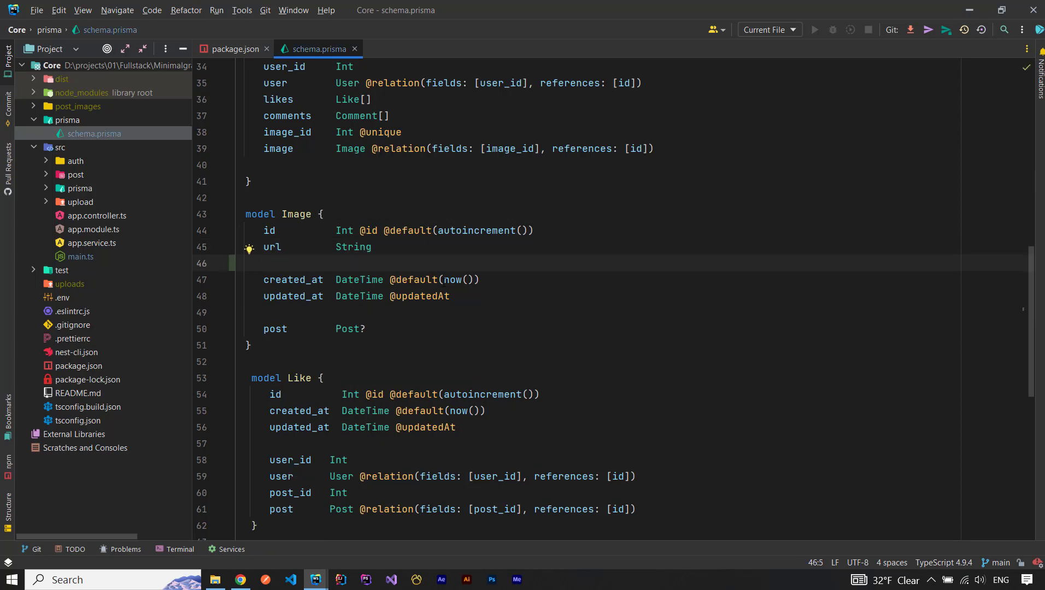
{"action": "type", "text": "_id"}
{"action": "key", "text": "BackSpace"}
{"action": "key", "text": "BackSpace"}
{"action": "key", "text": "BackSpace"}
{"action": "key", "text": "BackSpace"}
{"action": "key", "text": "BackSpace"}
{"action": "key", "text": "BackSpace"}
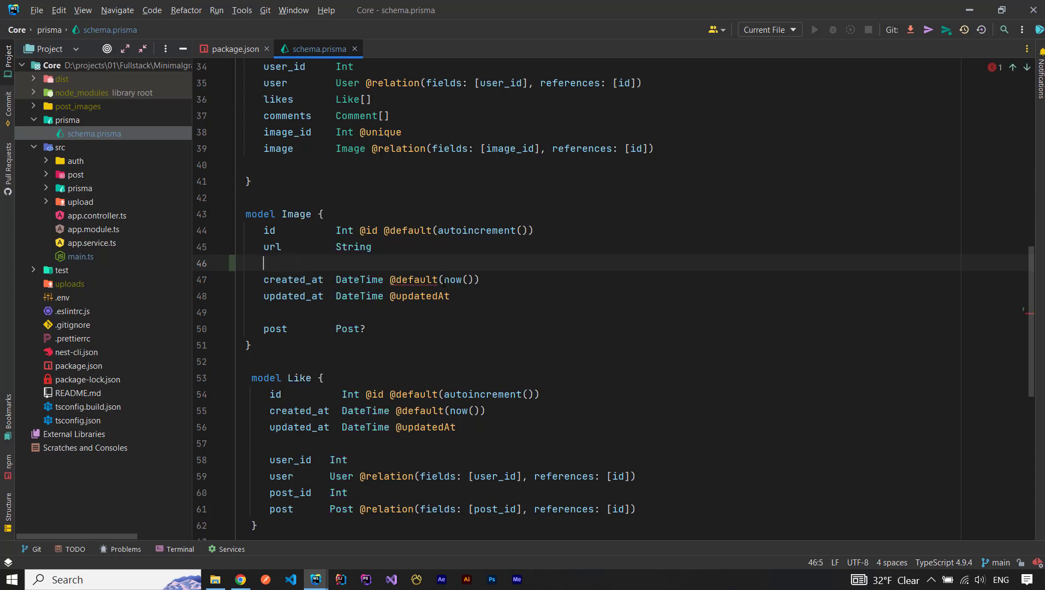
Step: Add an id2 field of type Int on the empty line of the Image model
{"action": "type", "text": "id2         "}
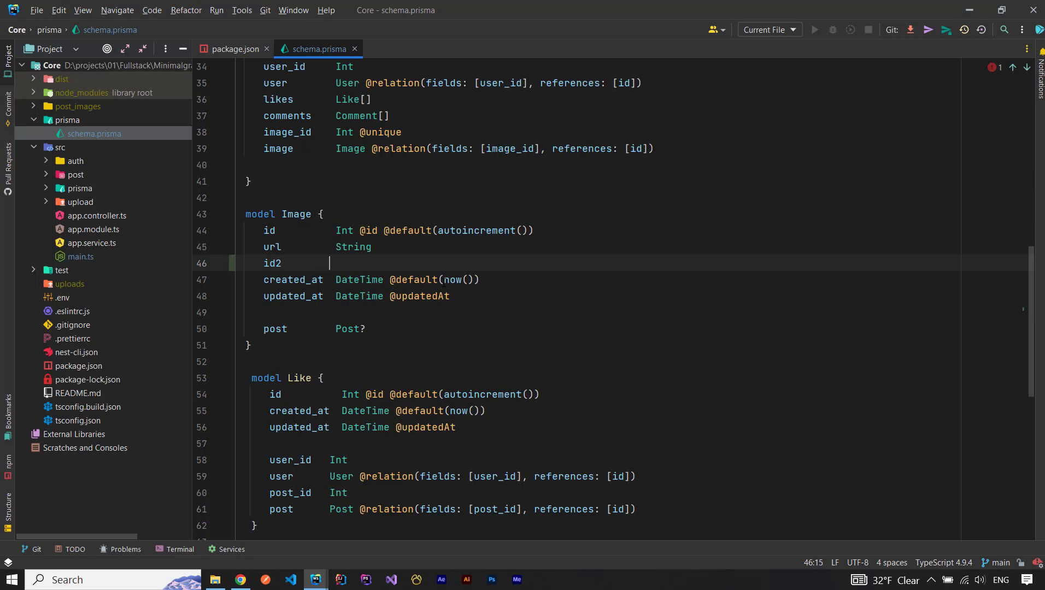
{"action": "type", "text": "Int"}
Step: Check the migrate script's command in package.json and run npx prisma db push in the terminal
{"action": "left_click", "coordinate": [221, 48]}
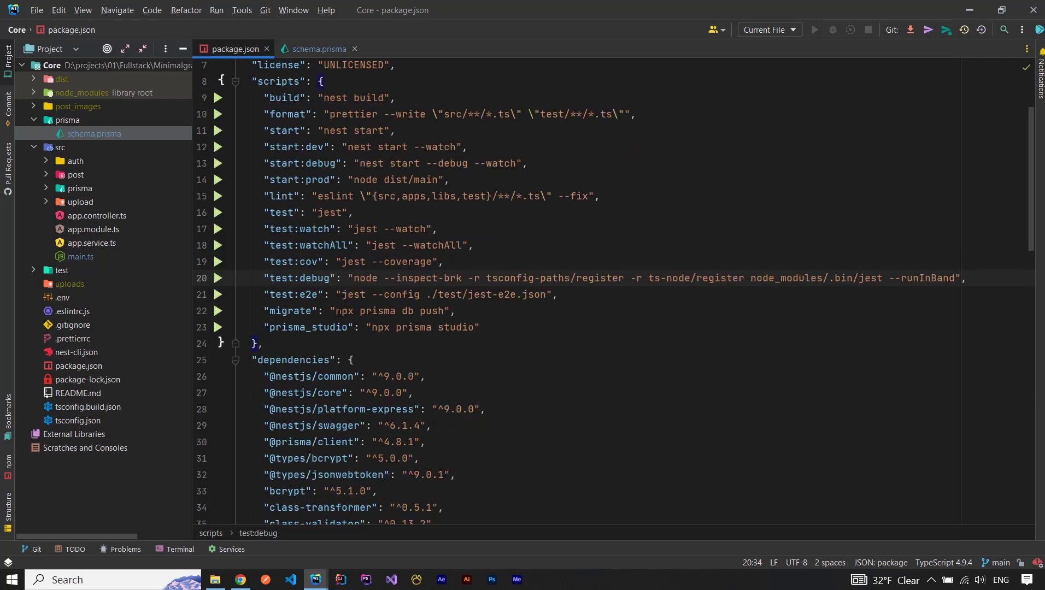
{"action": "left_click_drag", "start_coordinate": [336, 312], "coordinate": [444, 312]}
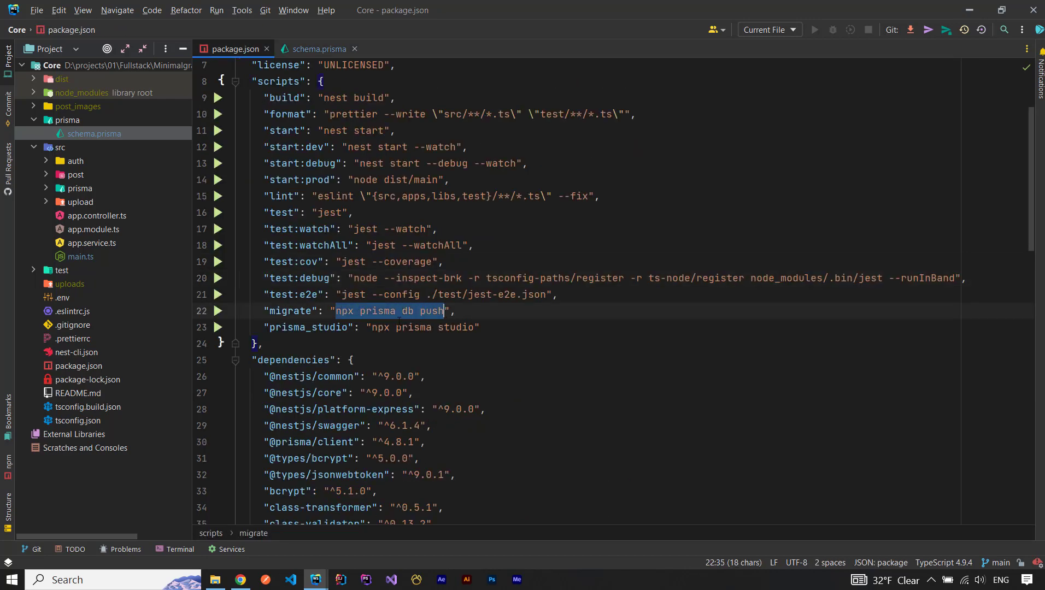
{"action": "left_click", "coordinate": [399, 321]}
{"action": "left_click", "coordinate": [188, 550]}
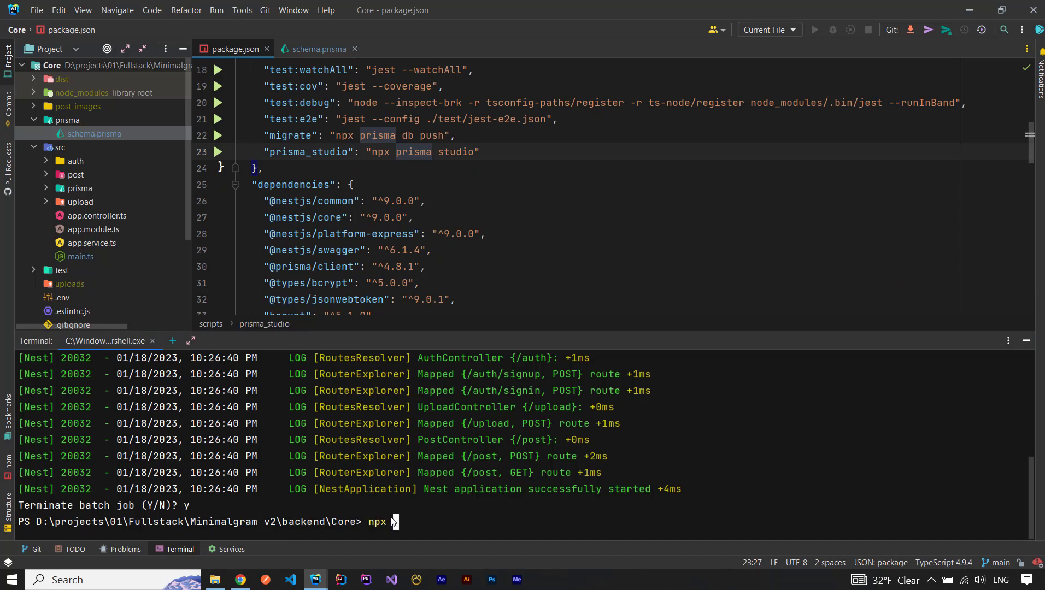
{"action": "type", "text": "npx prisma db push"}
{"action": "key", "text": "Return"}
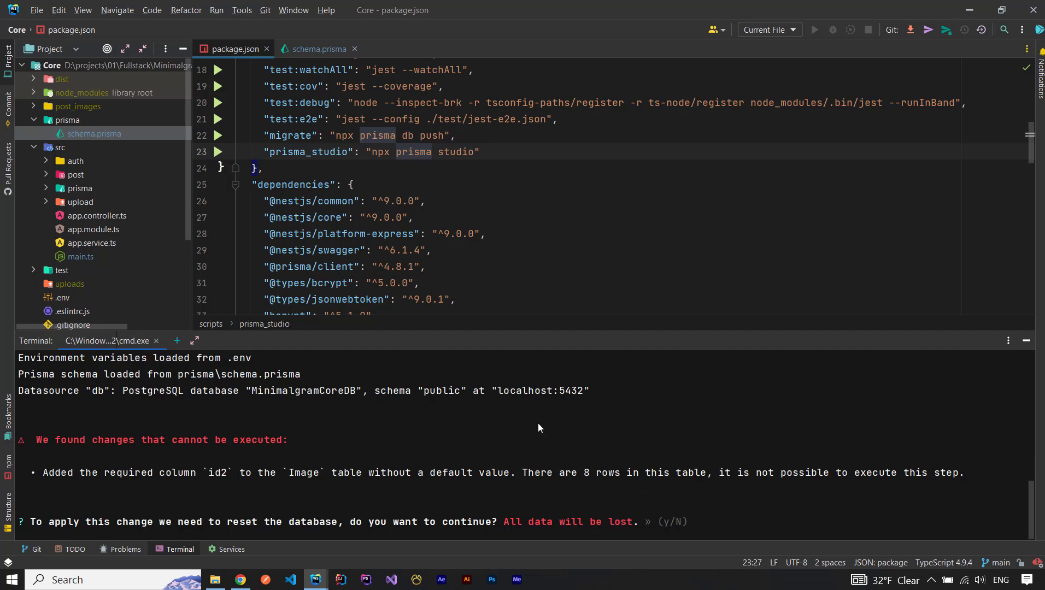
Step: Remove the id2 field from the Image model in schema.prisma and close the file
{"action": "scroll", "coordinate": [235, 402], "scroll_direction": "up", "scroll_amount": 1}
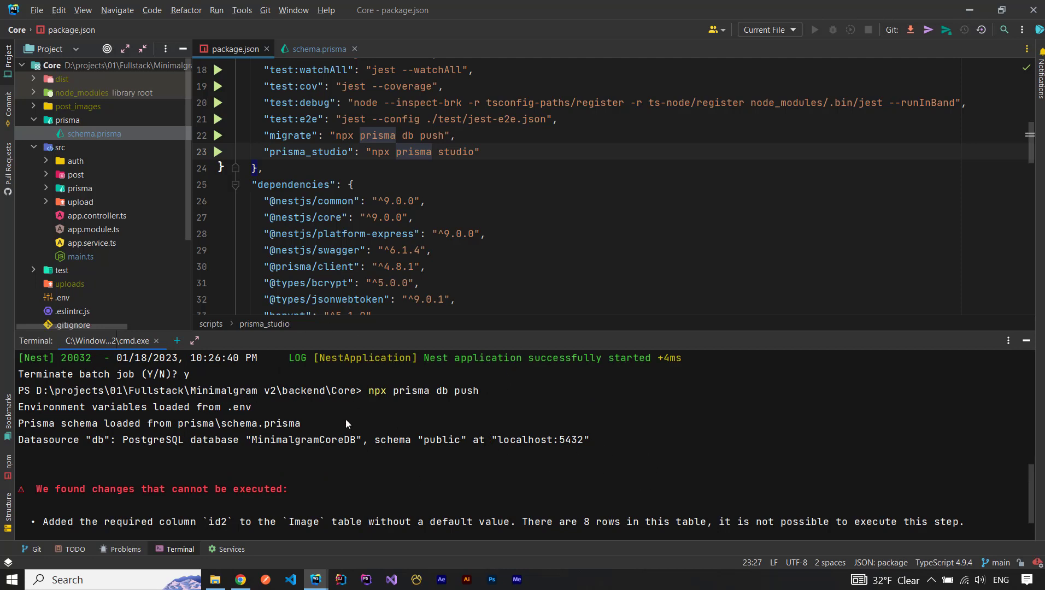
{"action": "key", "text": "Down"}
{"action": "key", "text": "Down"}
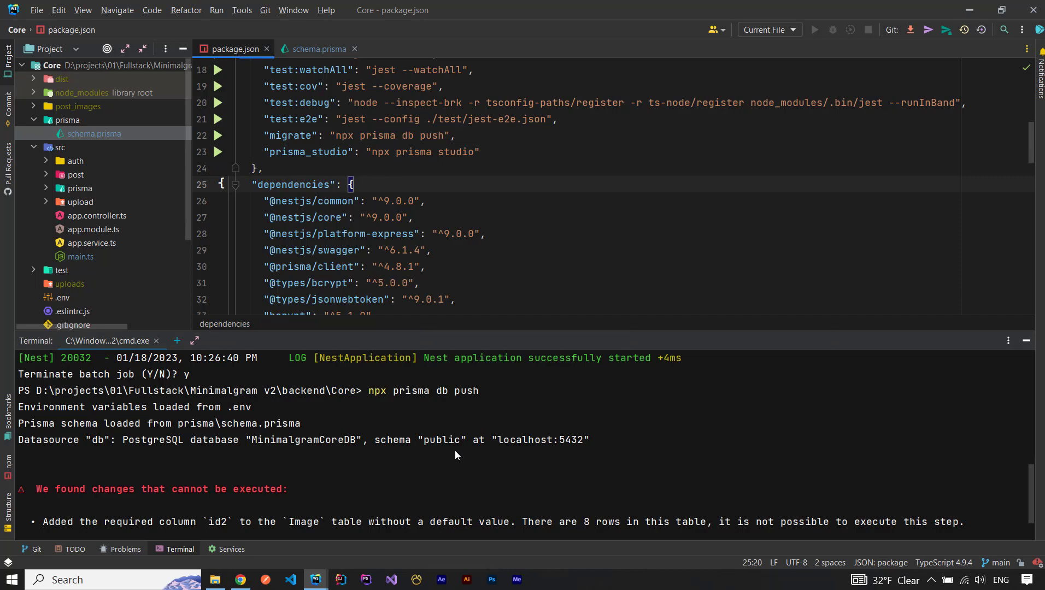
{"action": "scroll", "coordinate": [424, 225], "scroll_direction": "up", "scroll_amount": 1}
{"action": "left_click", "coordinate": [306, 49]}
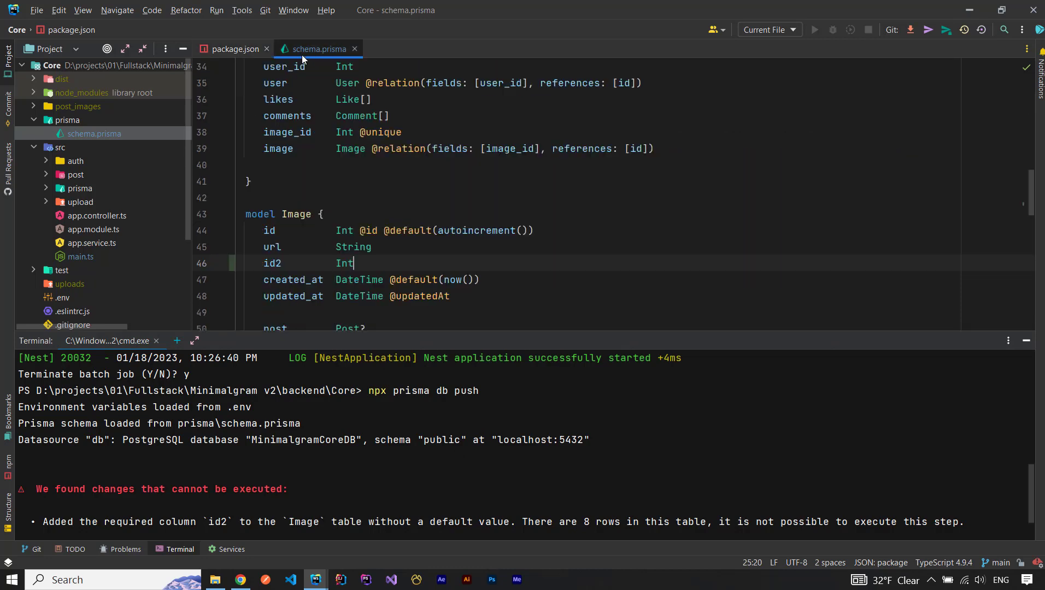
{"action": "left_click", "coordinate": [235, 271]}
{"action": "left_click", "coordinate": [287, 281]}
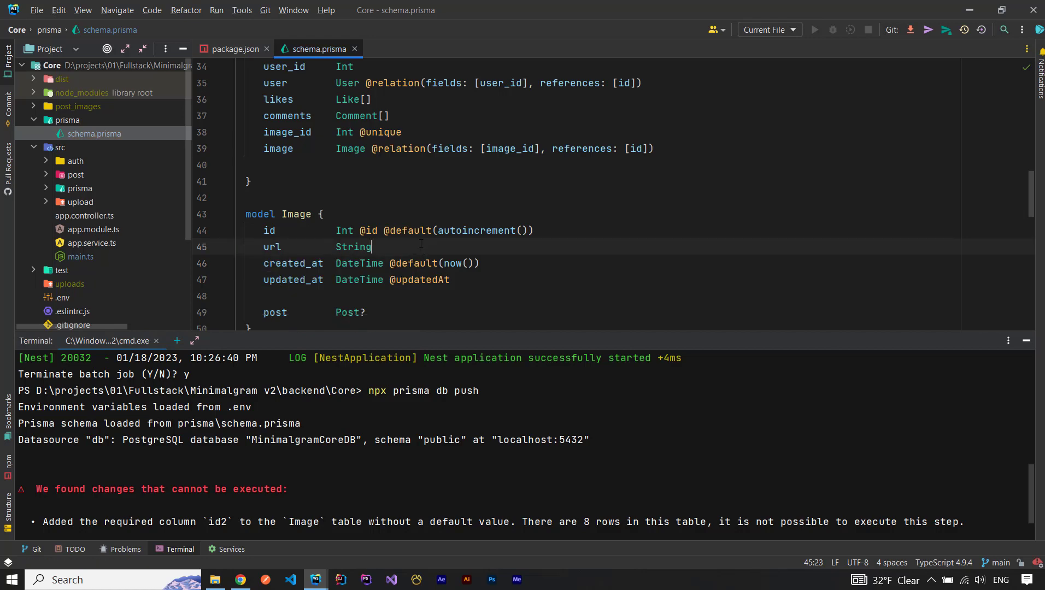
{"action": "left_click", "coordinate": [355, 48]}
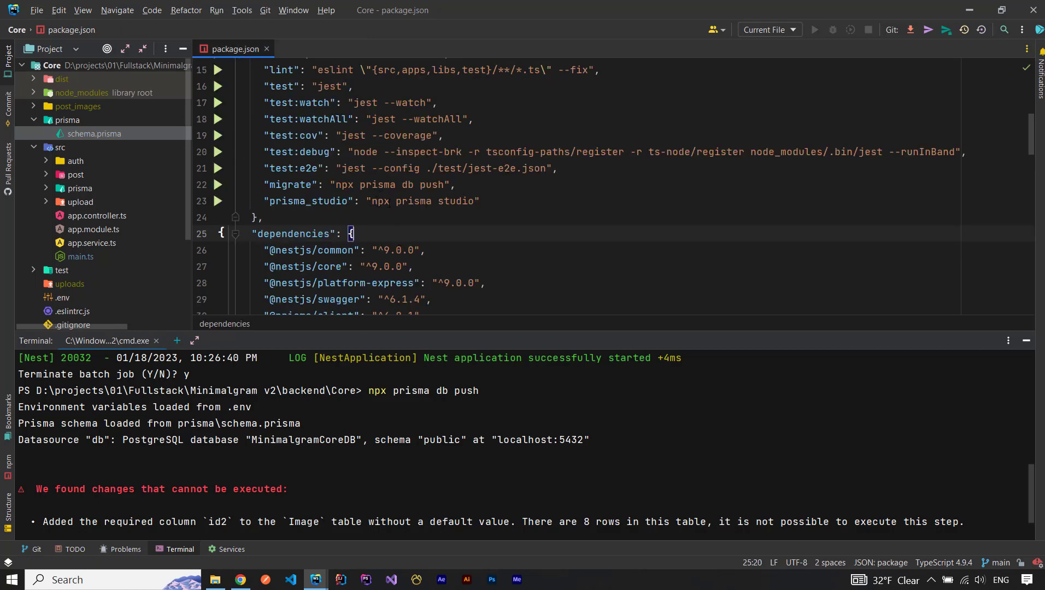
Step: Cancel the pending database push in the terminal and clear the terminal with cls
{"action": "left_click", "coordinate": [716, 505]}
{"action": "key", "text": "ctrl+c"}
{"action": "type", "text": "cls"}
{"action": "key", "text": "Return"}
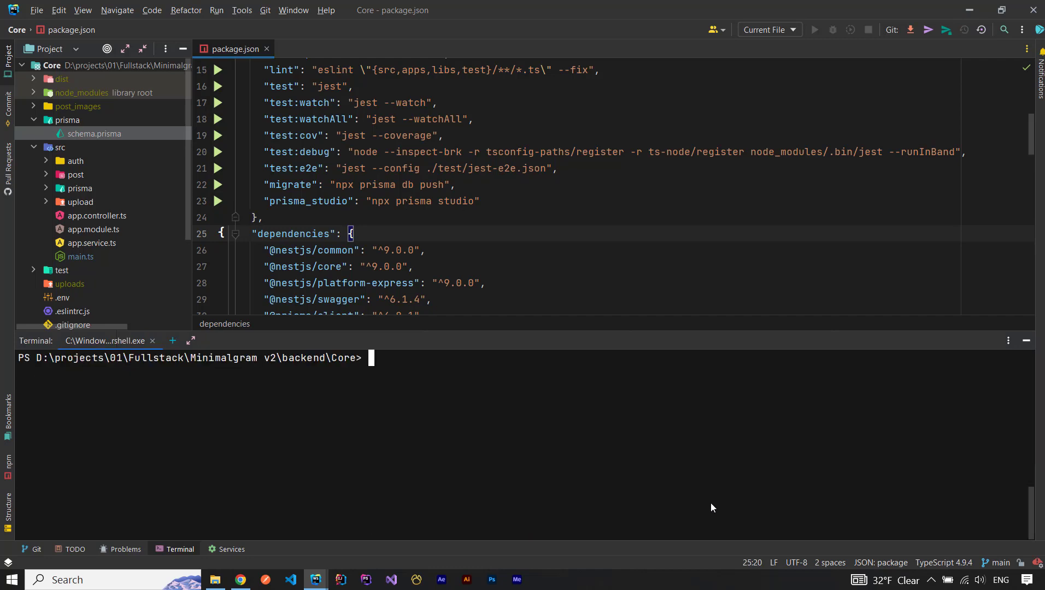
Step: Run npx prisma studio in the terminal and minimise the browser window that shows Prisma Studio
{"action": "type", "text": "npx prisma studio"}
{"action": "key", "text": "Return"}
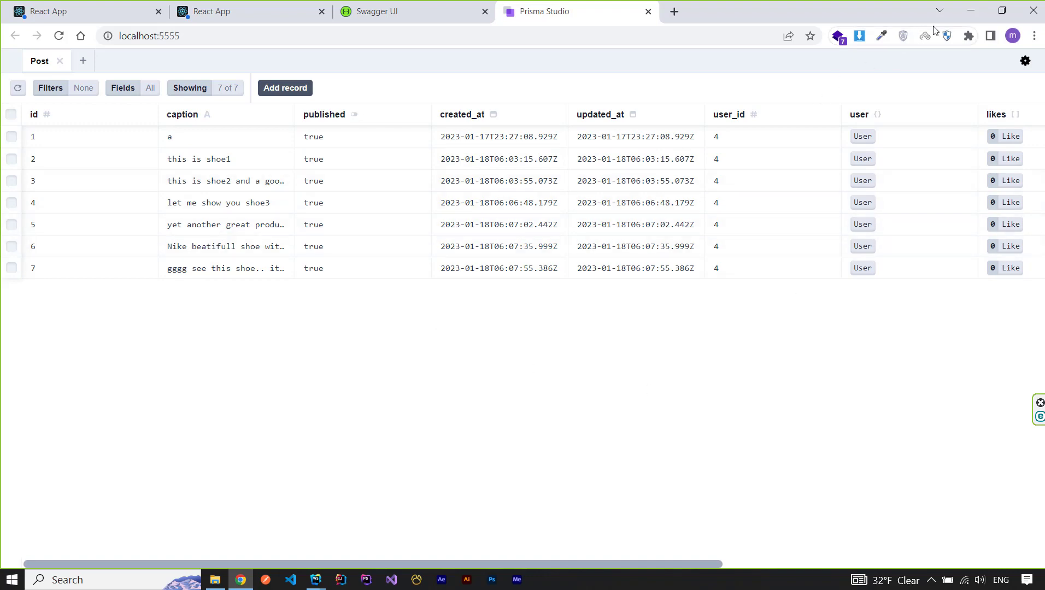
{"action": "left_click", "coordinate": [968, 12]}
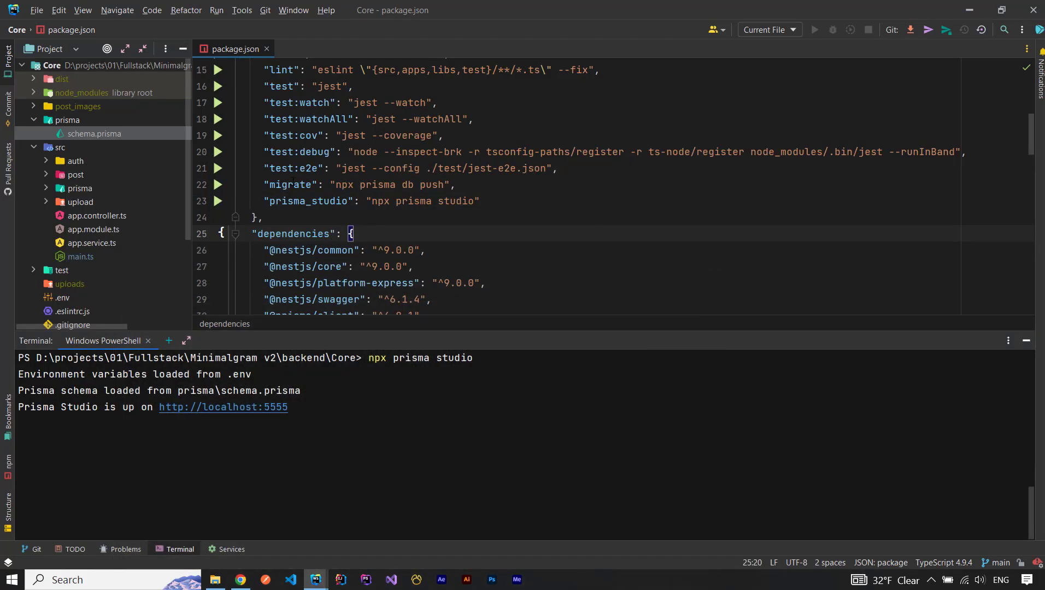
{"action": "mouse_move", "coordinate": [293, 182]}
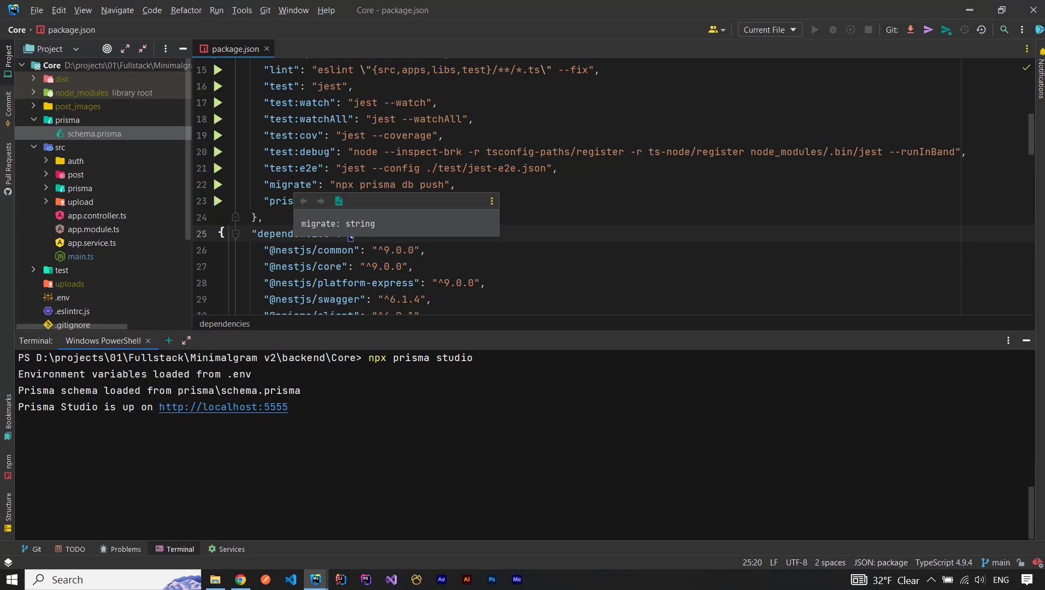
Step: Stop the running Prisma Studio process and hide the terminal
{"action": "key", "text": "ctrl+c"}
{"action": "key", "text": "ctrl+c"}
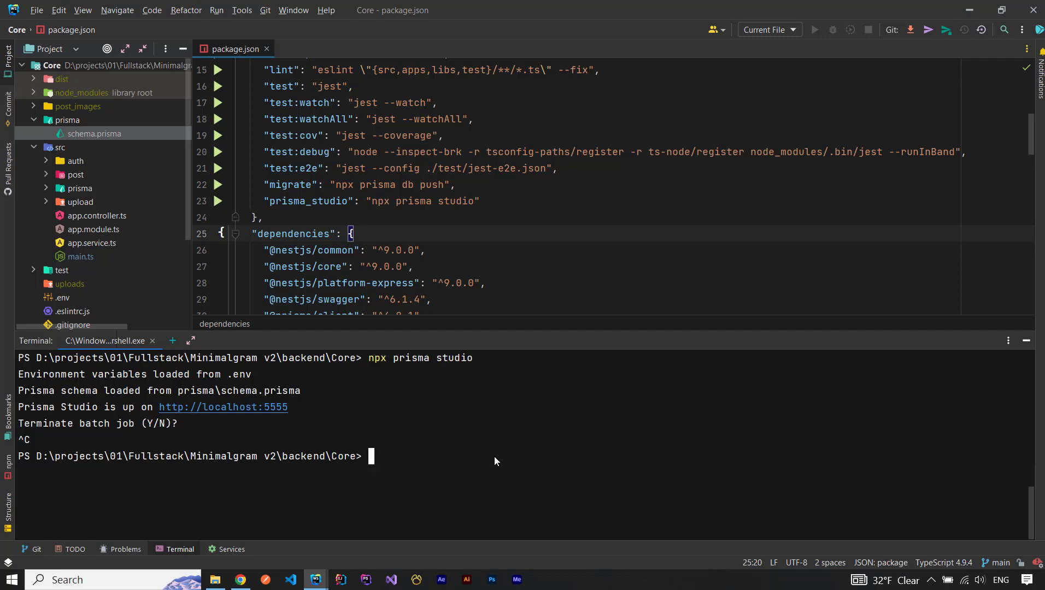
{"action": "left_click", "coordinate": [1022, 341]}
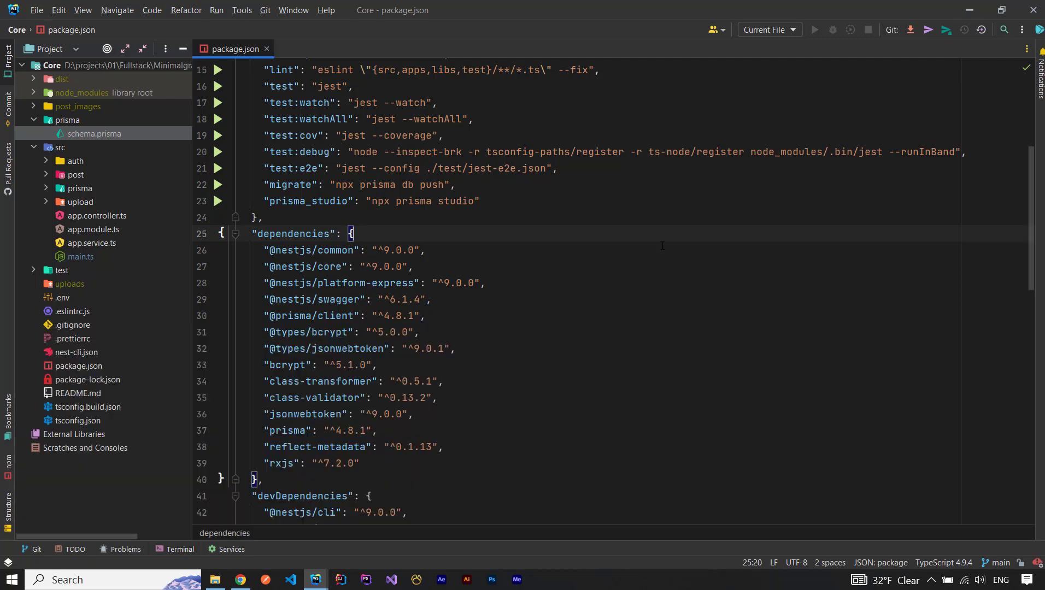
Step: Review the Core scripts in package.json, glance at the front project's window, and return to Core
{"action": "left_click_drag", "start_coordinate": [1030, 200], "coordinate": [1030, 136]}
{"action": "mouse_move", "coordinate": [314, 584]}
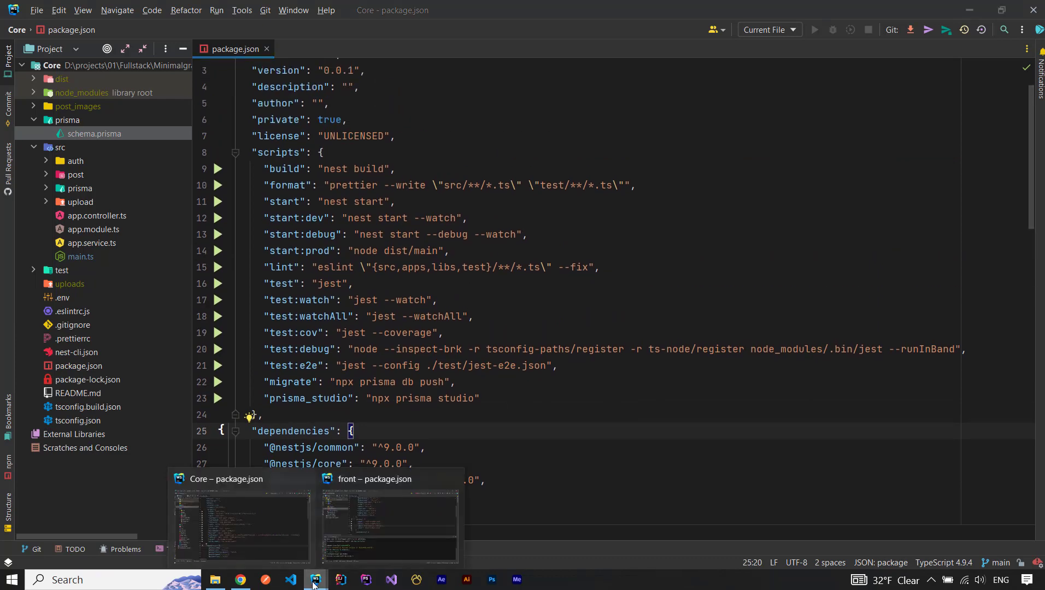
{"action": "left_click", "coordinate": [347, 481]}
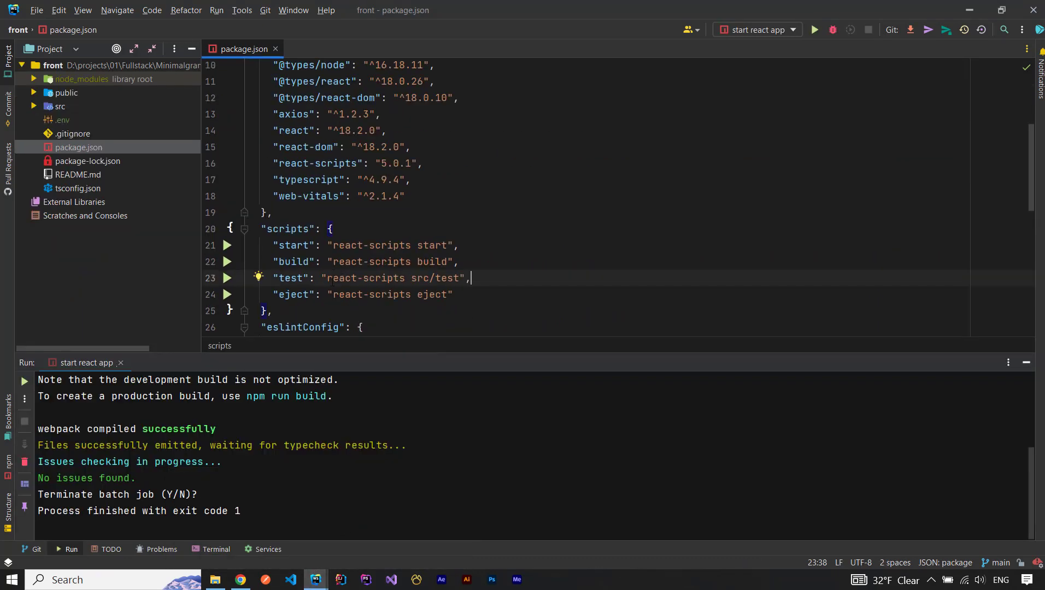
{"action": "mouse_move", "coordinate": [317, 586]}
{"action": "left_click", "coordinate": [257, 501]}
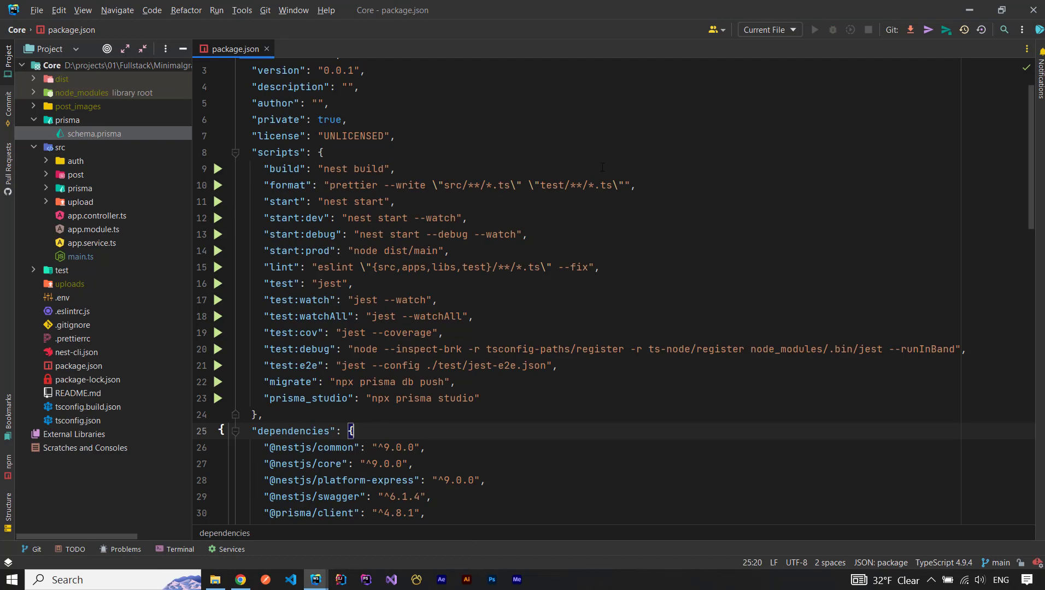
{"action": "left_click", "coordinate": [770, 27]}
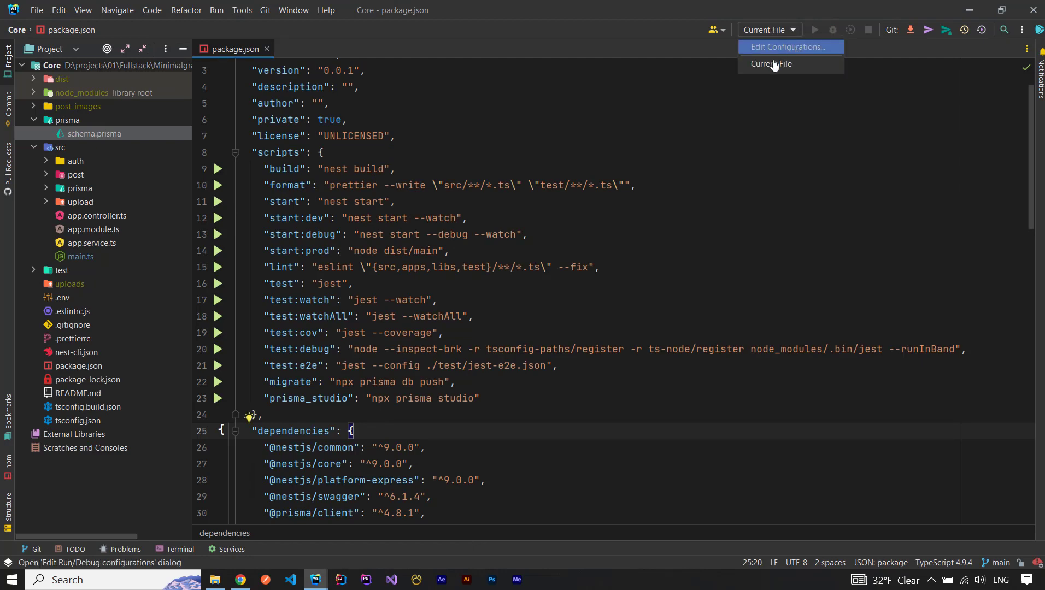
{"action": "left_click", "coordinate": [762, 48]}
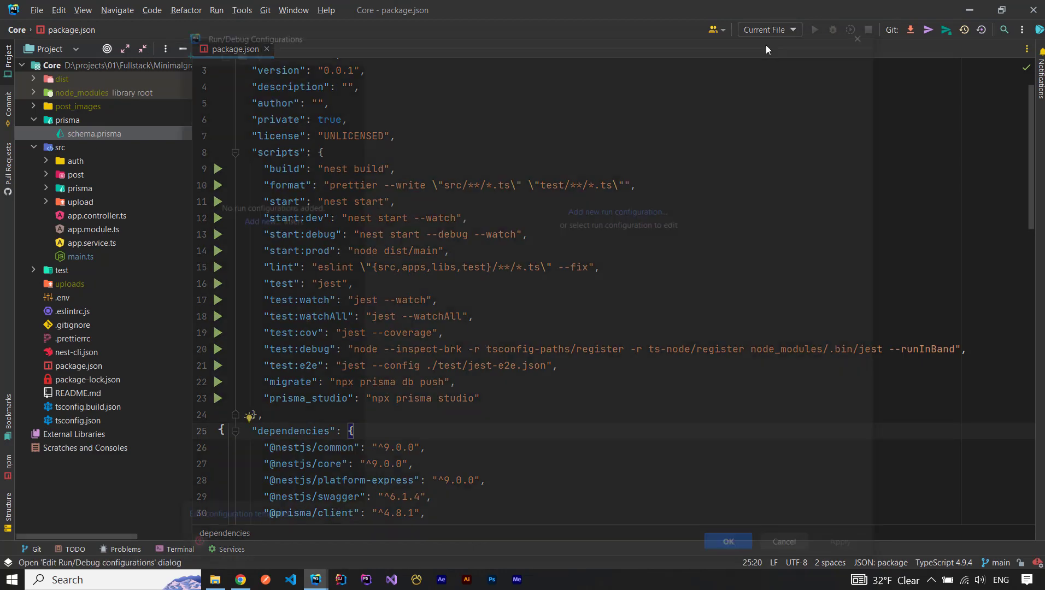
{"action": "left_click", "coordinate": [870, 31]}
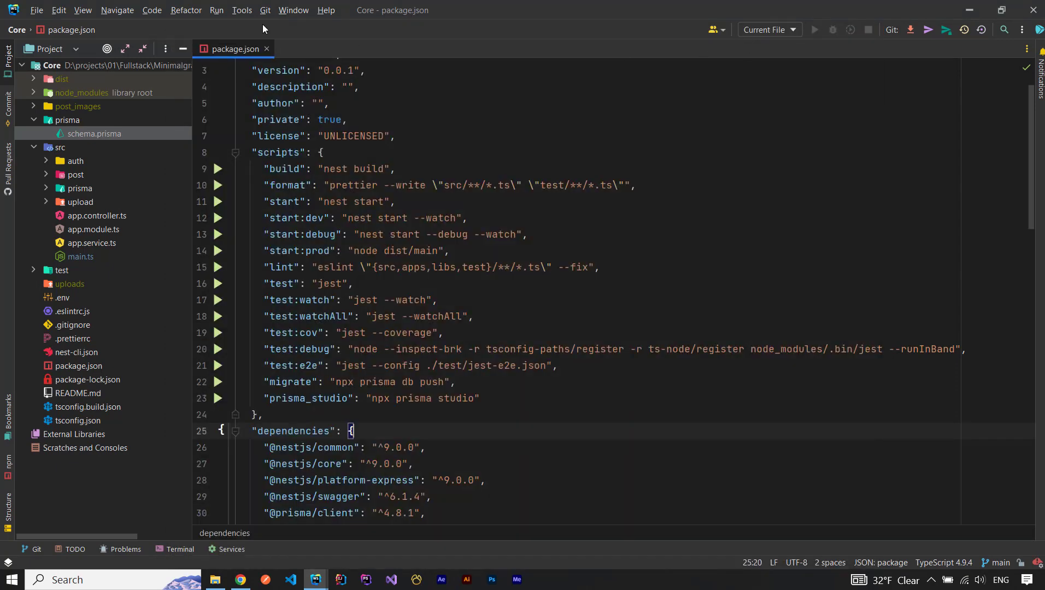
Step: Create an npm run configuration for the Core project that runs the start:dev script, keeping start:dev as its name
{"action": "left_click", "coordinate": [217, 11]}
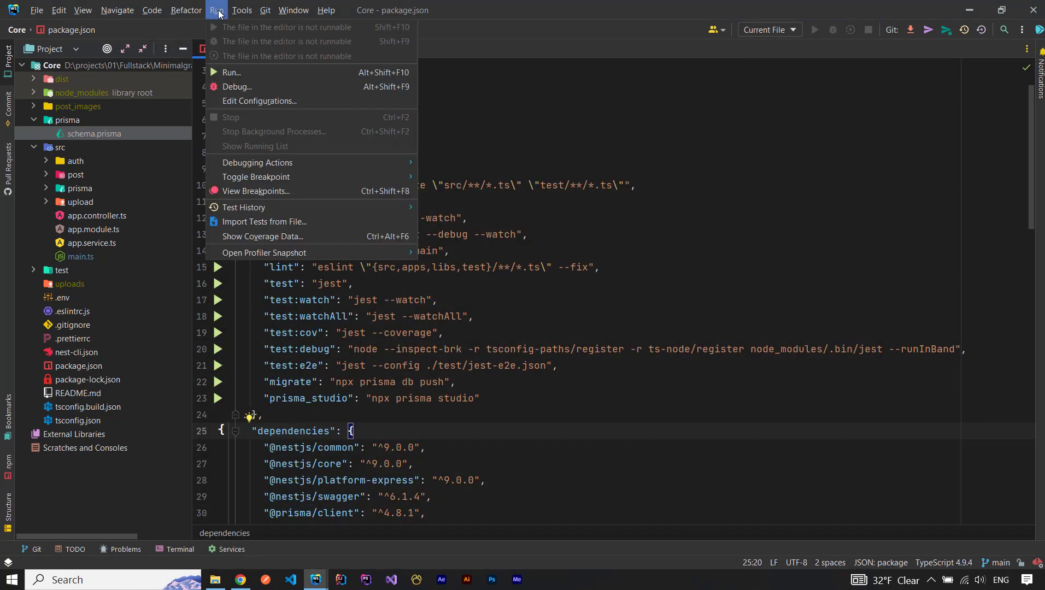
{"action": "left_click", "coordinate": [234, 101]}
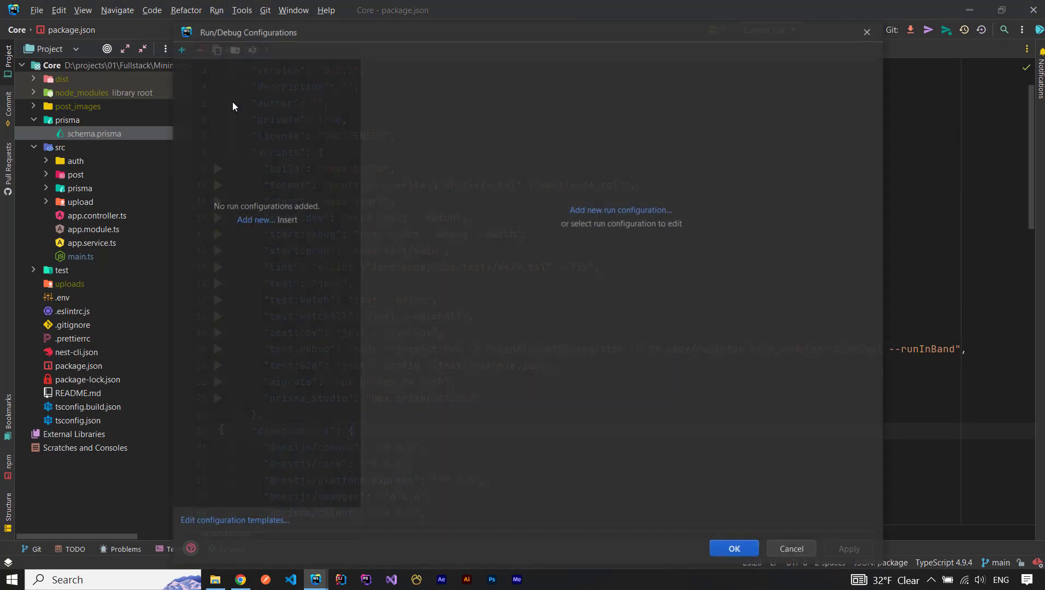
{"action": "left_click", "coordinate": [608, 213]}
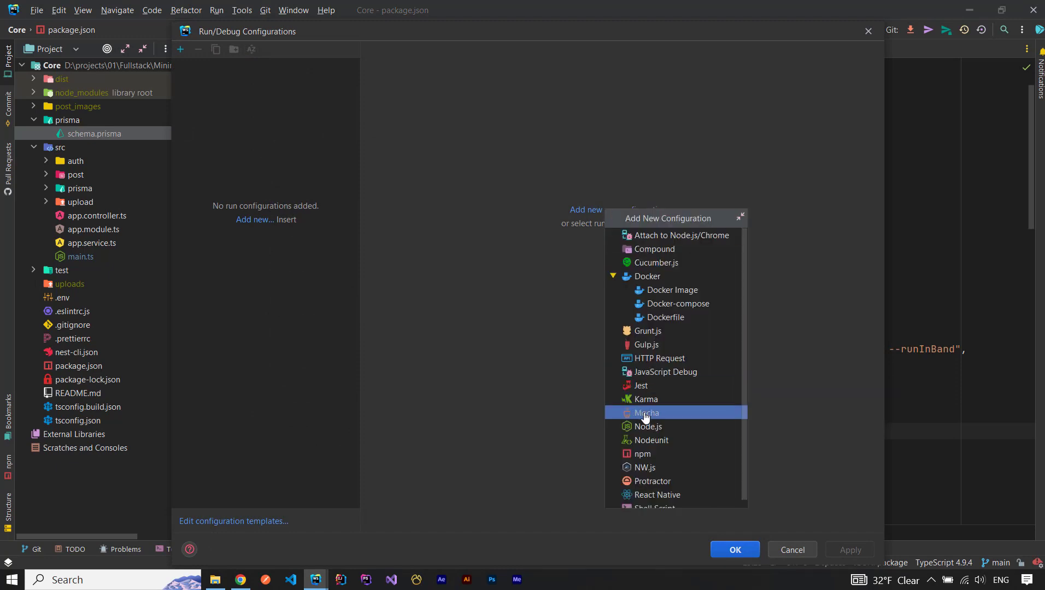
{"action": "left_click", "coordinate": [643, 456]}
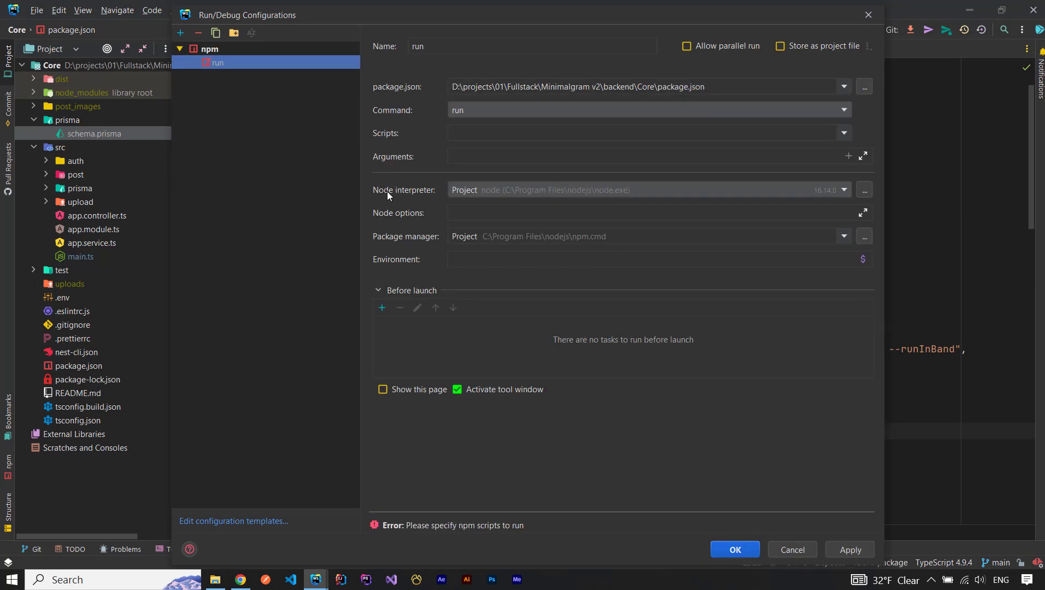
{"action": "left_click", "coordinate": [772, 109]}
{"action": "left_click", "coordinate": [511, 107]}
{"action": "left_click", "coordinate": [844, 134]}
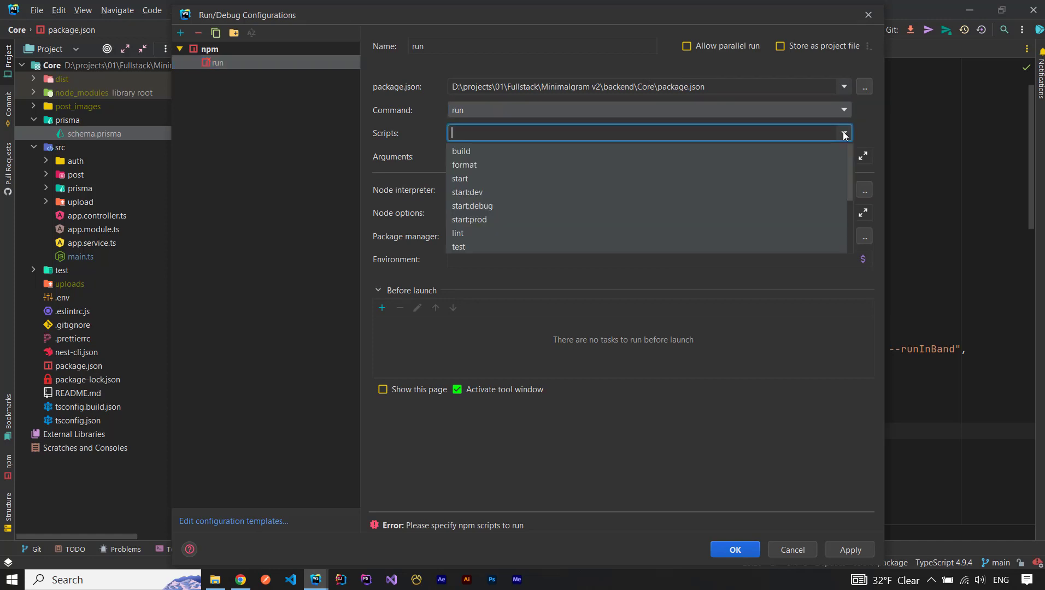
{"action": "left_click", "coordinate": [477, 192]}
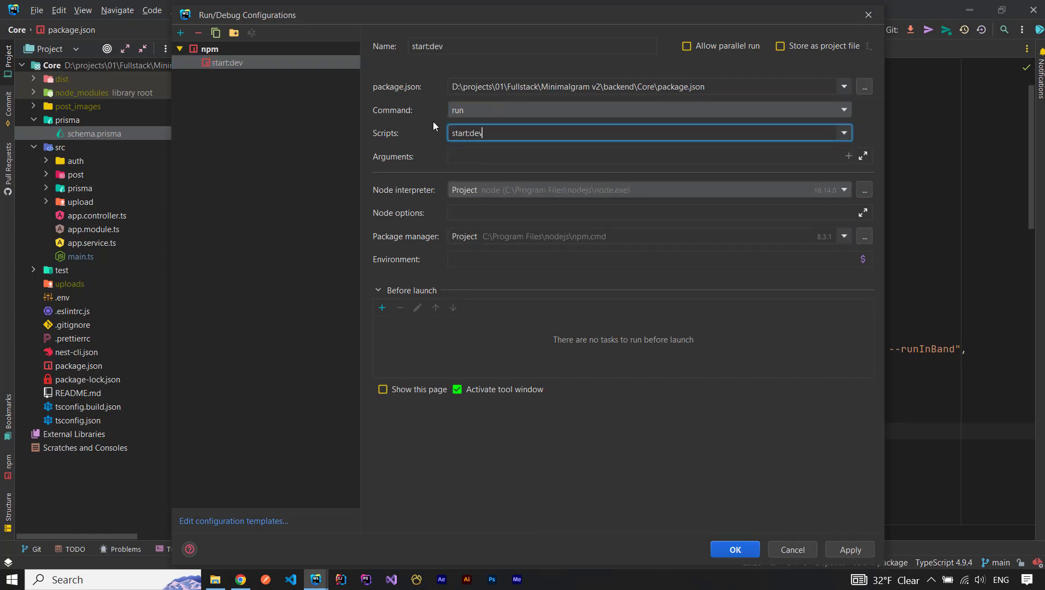
{"action": "left_click", "coordinate": [459, 47]}
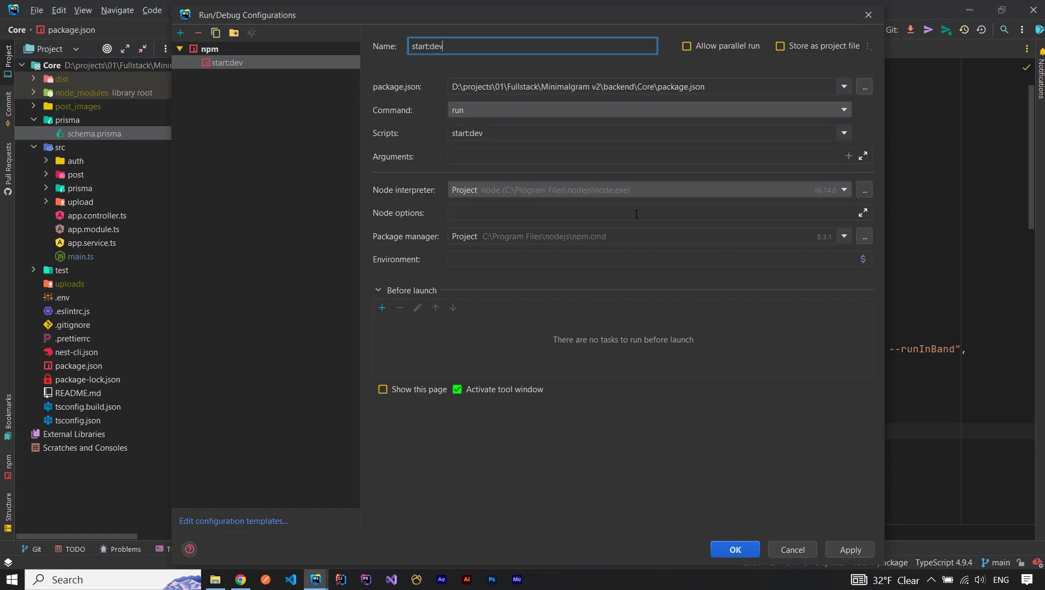
{"action": "left_click", "coordinate": [730, 547]}
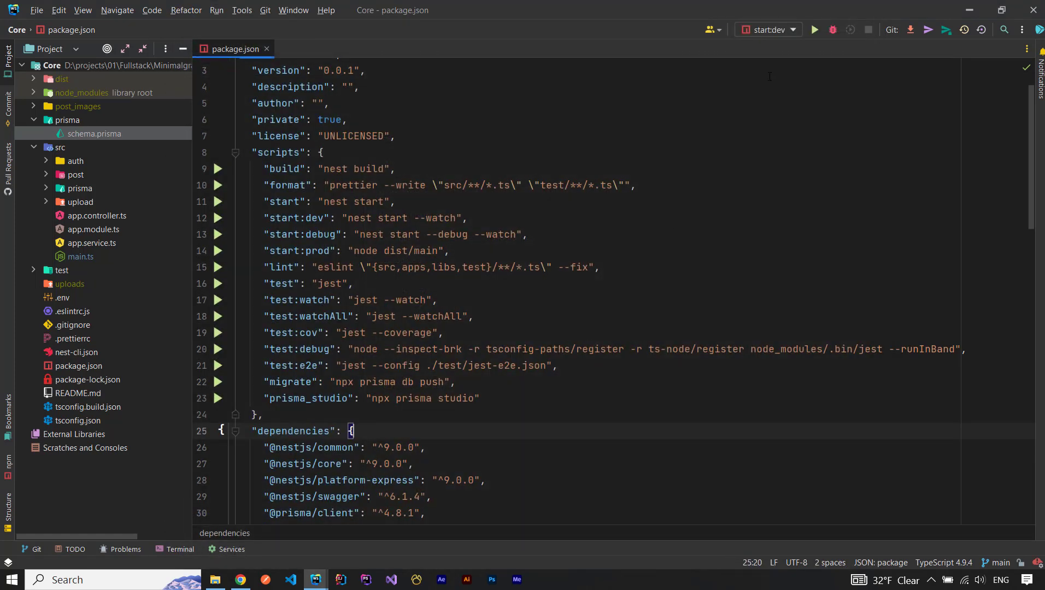
Step: Run the start:dev configuration and stop it once the Nest application has started
{"action": "left_click", "coordinate": [768, 34]}
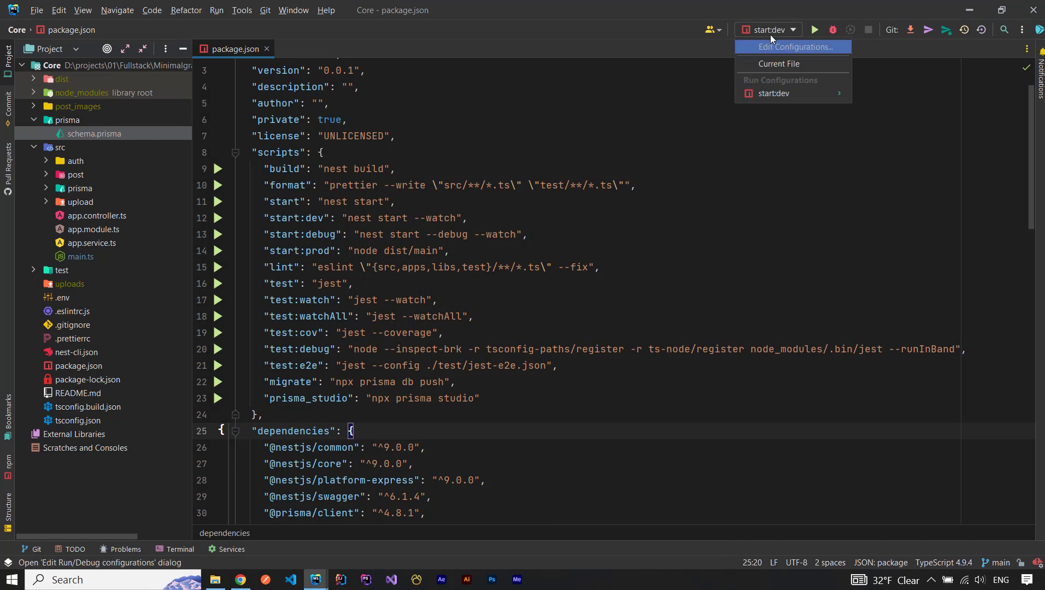
{"action": "left_click", "coordinate": [770, 34]}
{"action": "left_click", "coordinate": [815, 29]}
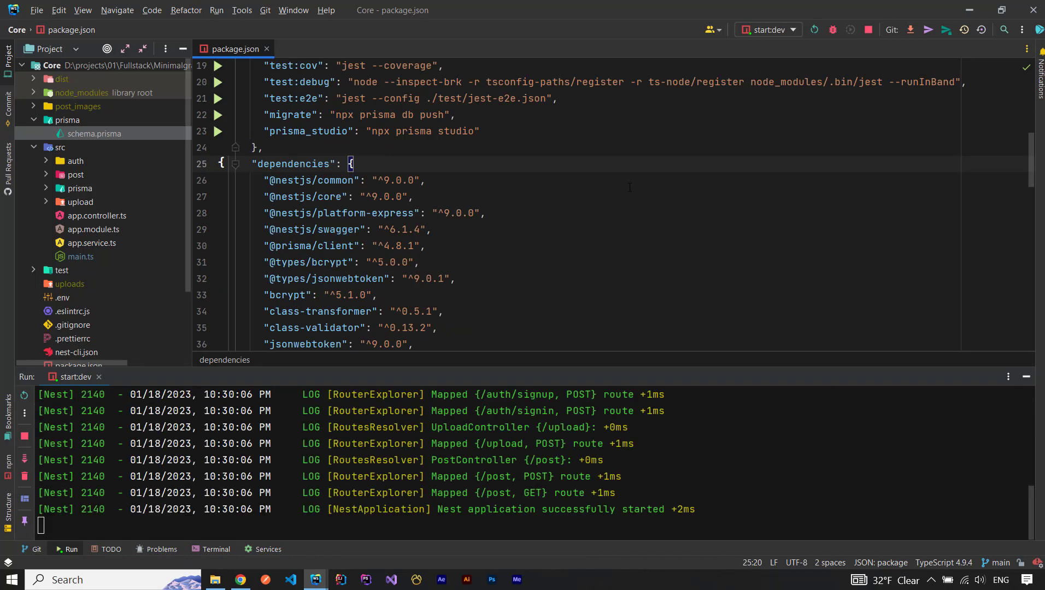
{"action": "left_click", "coordinate": [868, 28]}
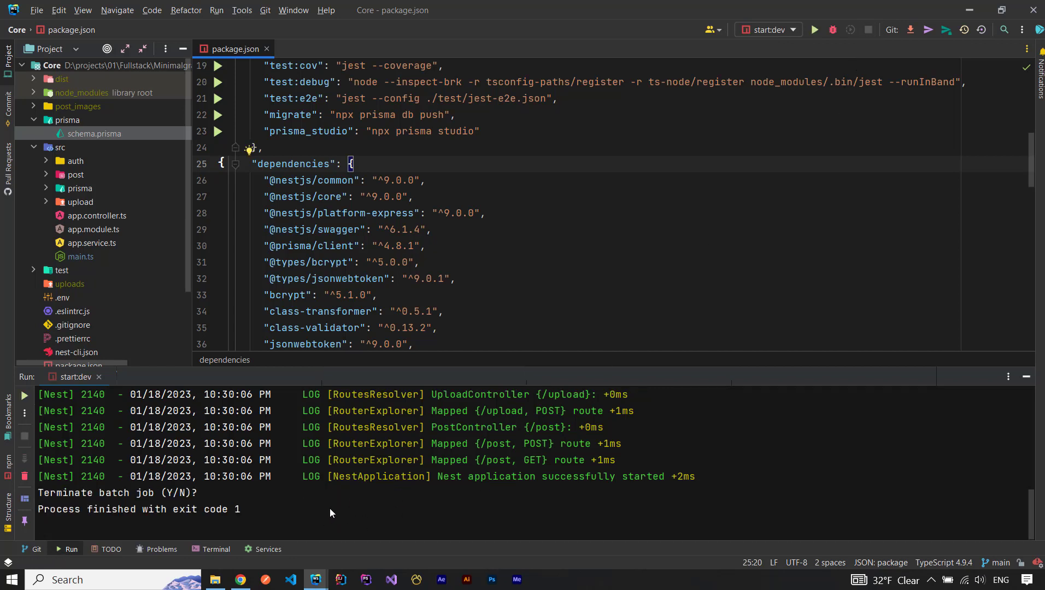
Step: Try adding a second npm run configuration with the migrate script, and close the configuration dialog without saving
{"action": "left_click", "coordinate": [550, 197]}
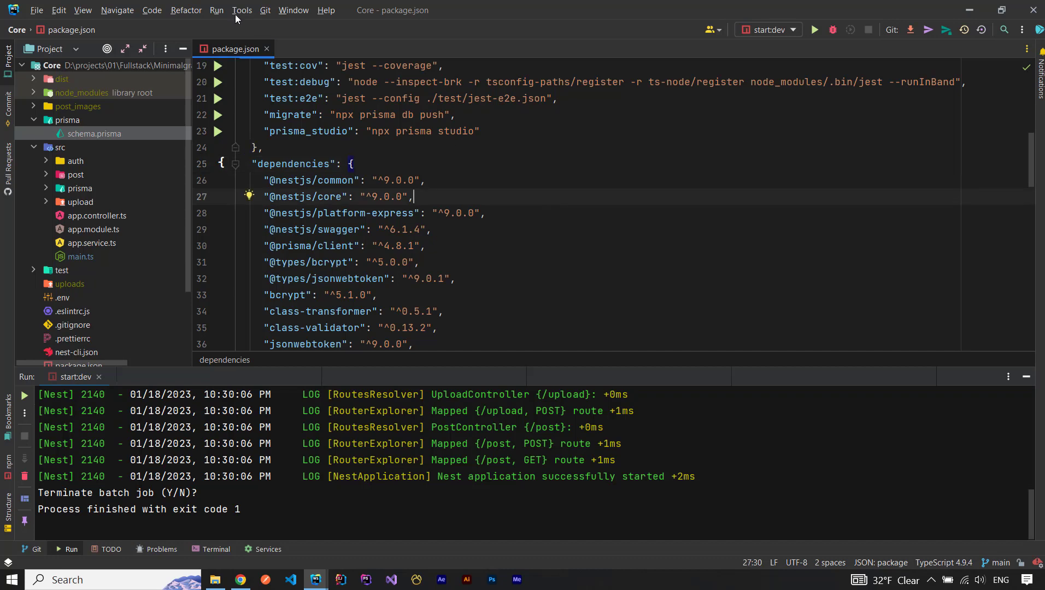
{"action": "left_click", "coordinate": [217, 11]}
{"action": "left_click", "coordinate": [251, 104]}
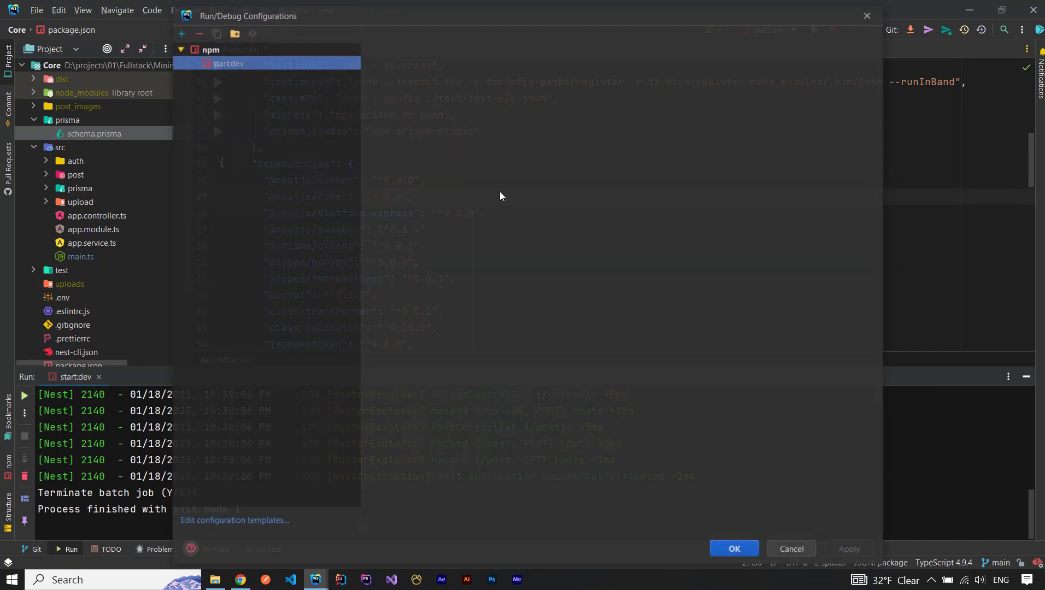
{"action": "left_click", "coordinate": [179, 33]}
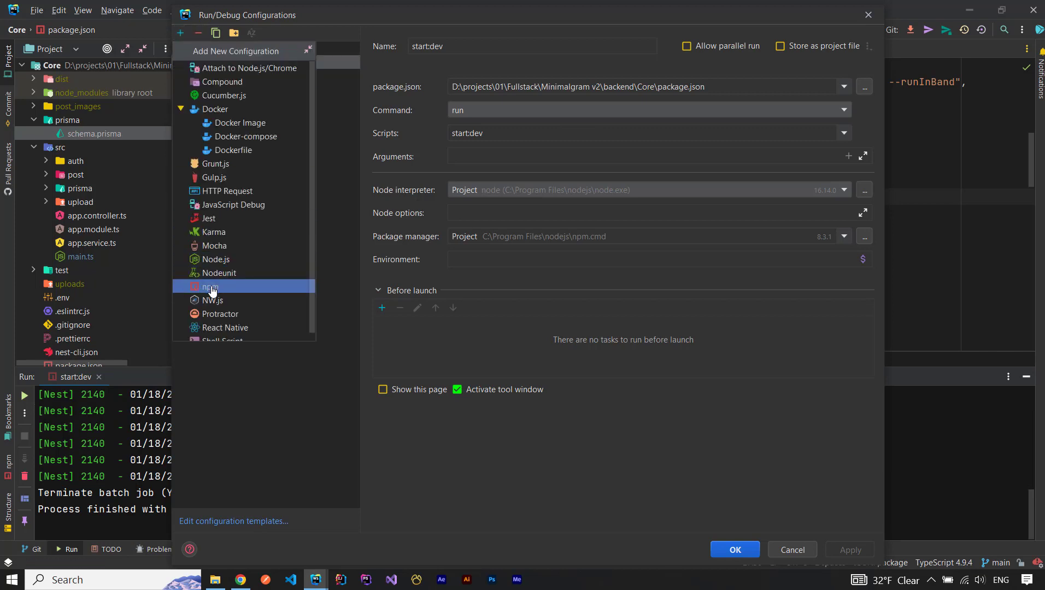
{"action": "left_click", "coordinate": [213, 289]}
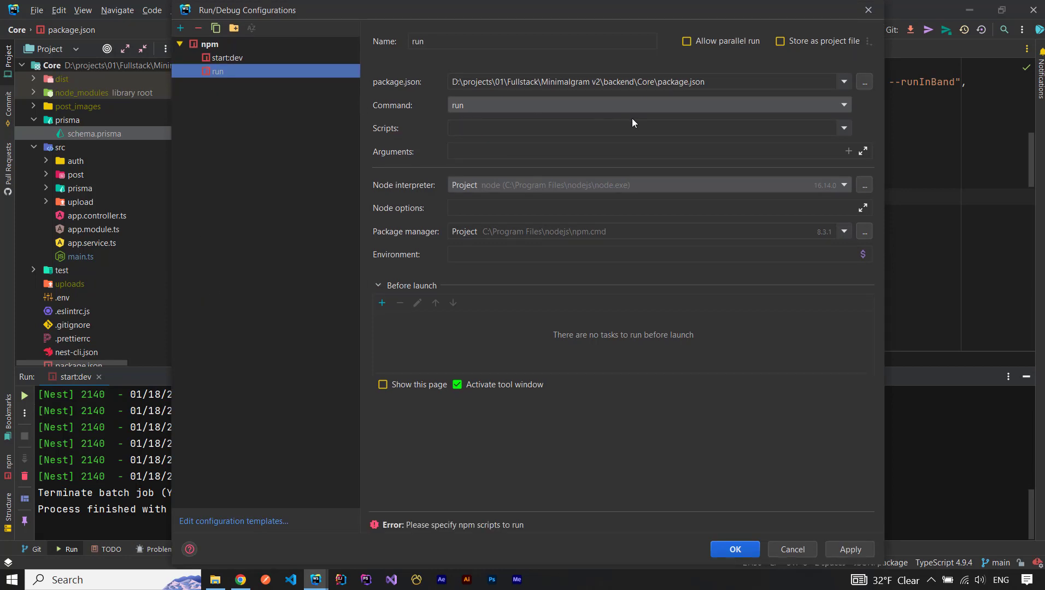
{"action": "left_click", "coordinate": [838, 128]}
{"action": "left_click_drag", "start_coordinate": [847, 143], "coordinate": [812, 231]}
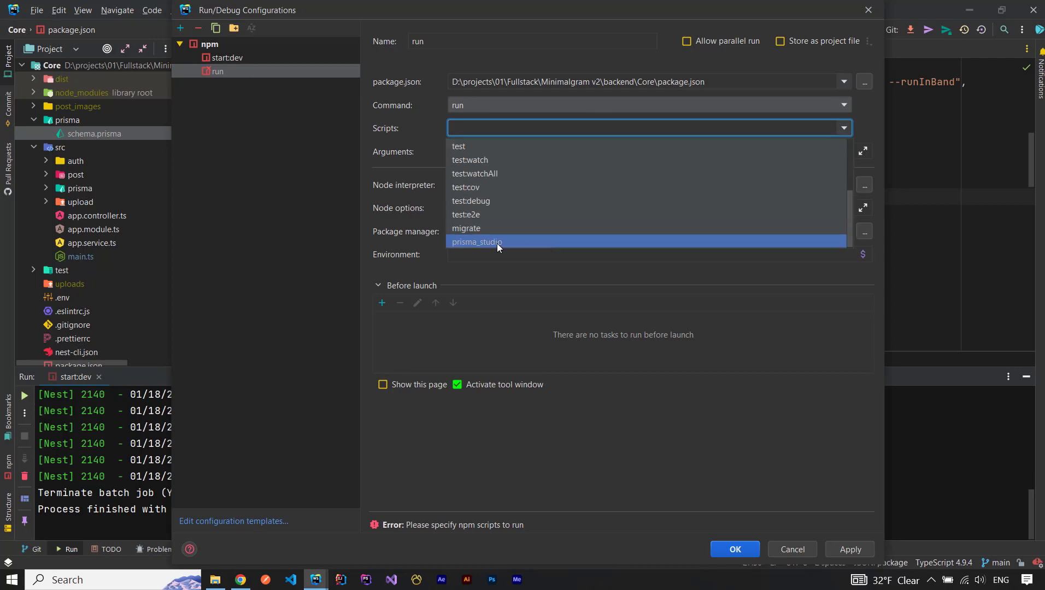
{"action": "left_click", "coordinate": [469, 228]}
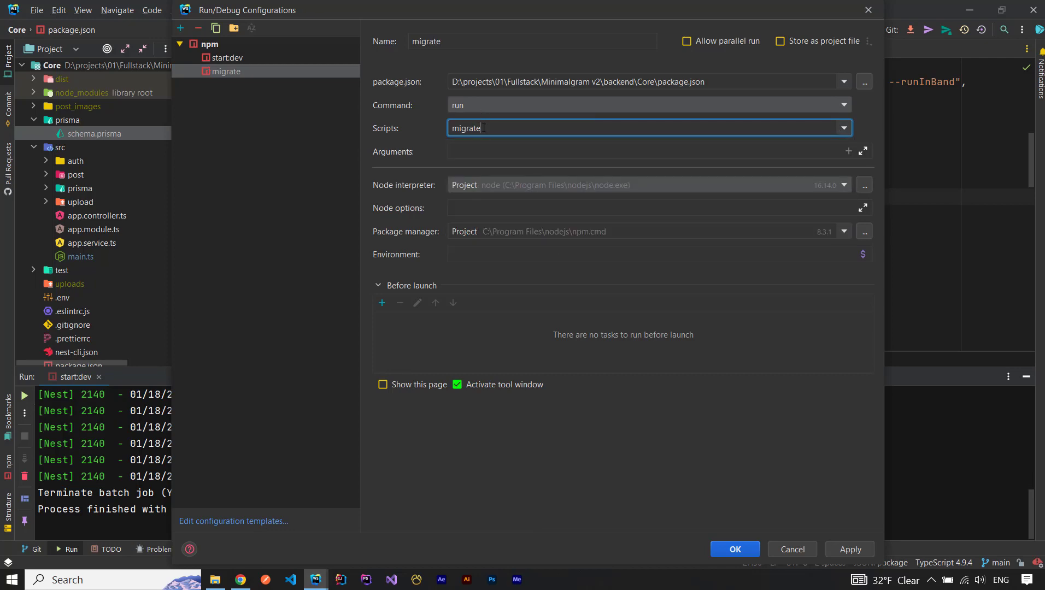
{"action": "left_click", "coordinate": [865, 11]}
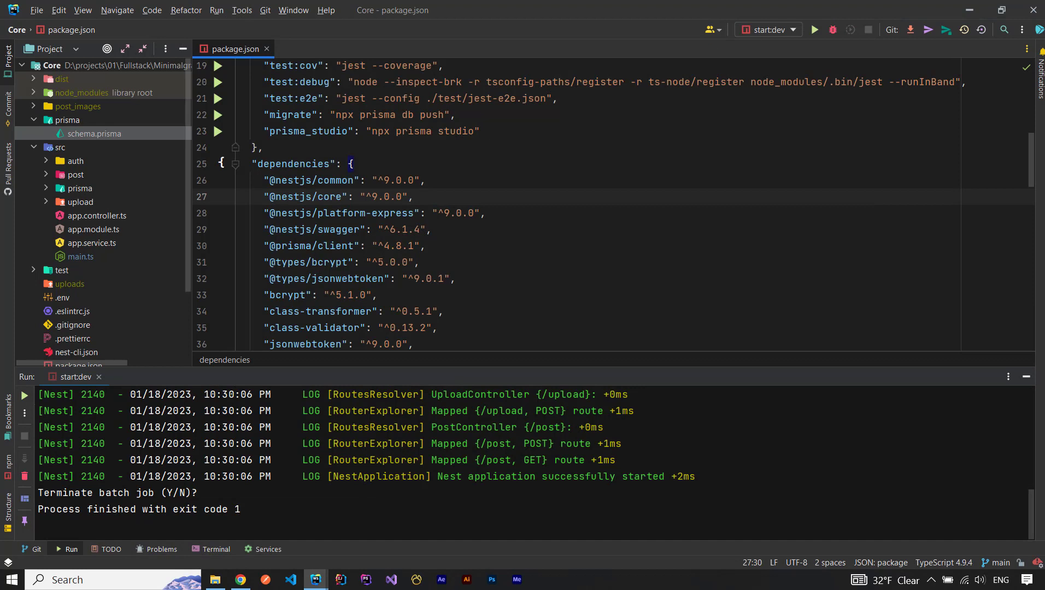
Step: Try renaming the migrate script to mamadtest in package.json, and undo the edits
{"action": "scroll", "coordinate": [338, 204], "scroll_direction": "down", "scroll_amount": 1}
{"action": "scroll", "coordinate": [398, 205], "scroll_direction": "up", "scroll_amount": 2}
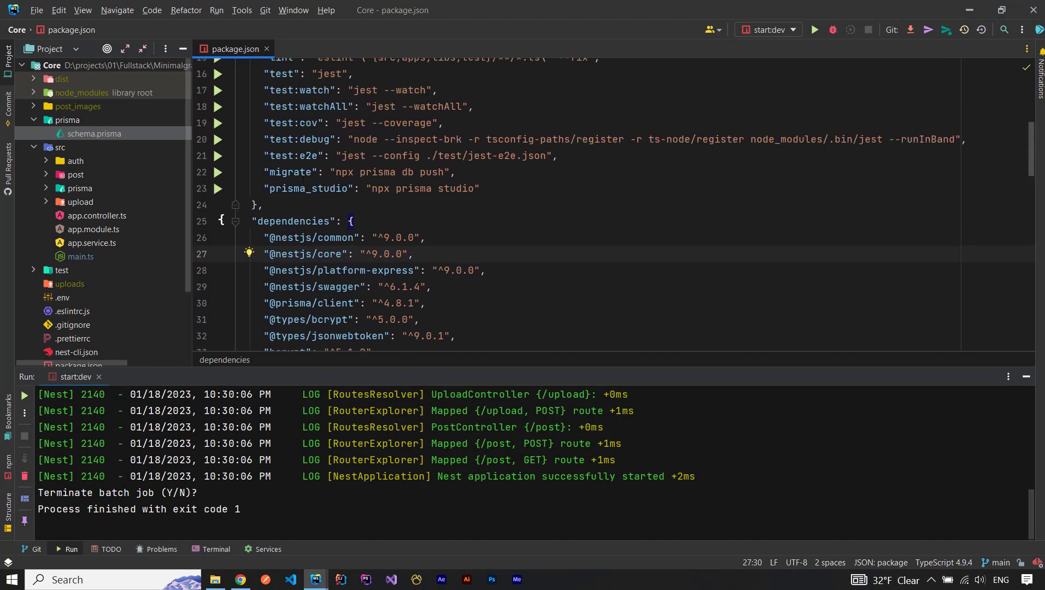
{"action": "double_click", "coordinate": [293, 172]}
{"action": "double_click", "coordinate": [329, 190]}
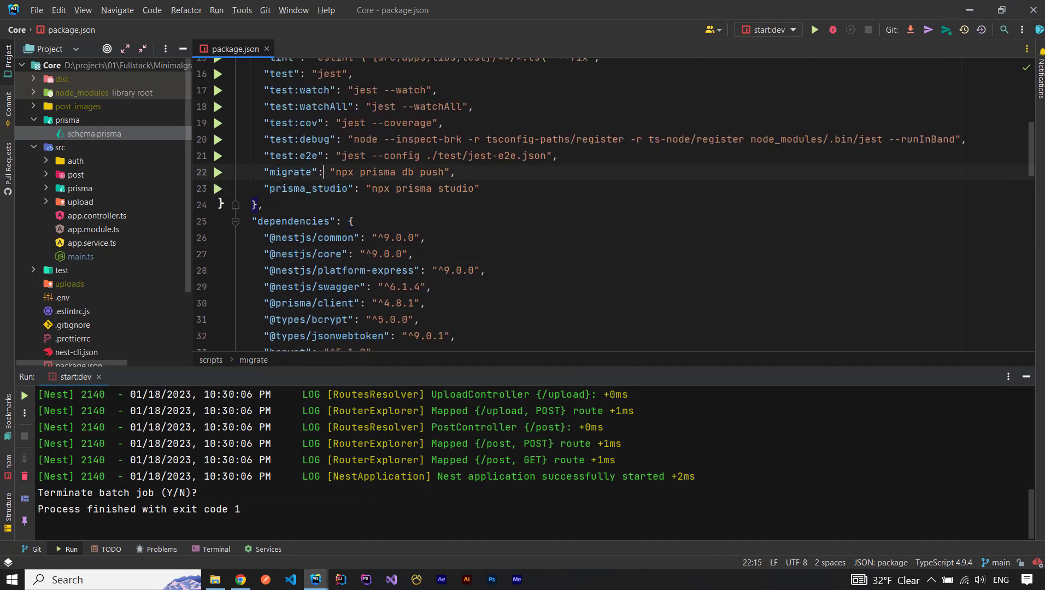
{"action": "double_click", "coordinate": [295, 173]}
{"action": "type", "text": "mama"}
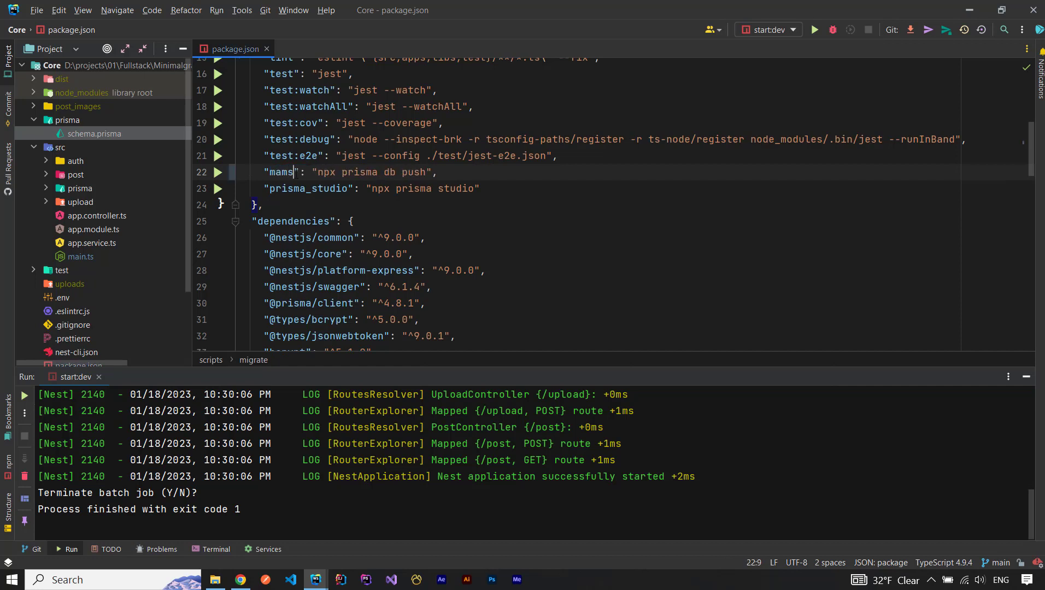
{"action": "type", "text": "dtest"}
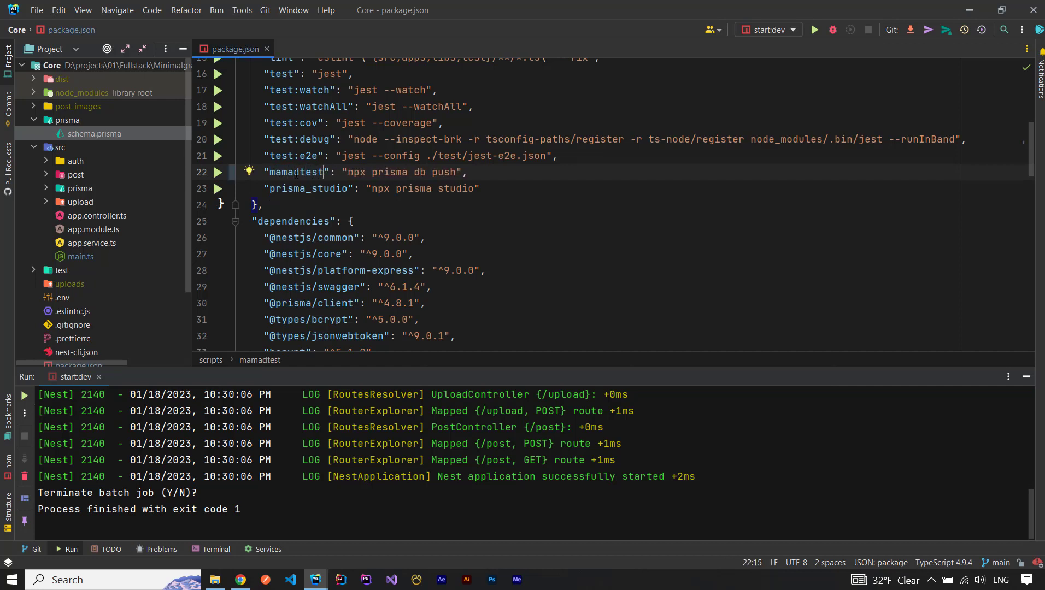
{"action": "key", "text": "BackSpace"}
{"action": "key", "text": "BackSpace"}
{"action": "key", "text": "BackSpace"}
{"action": "key", "text": "BackSpace"}
{"action": "key", "text": "BackSpace"}
{"action": "key", "text": "BackSpace"}
{"action": "type", "text": "sd"}
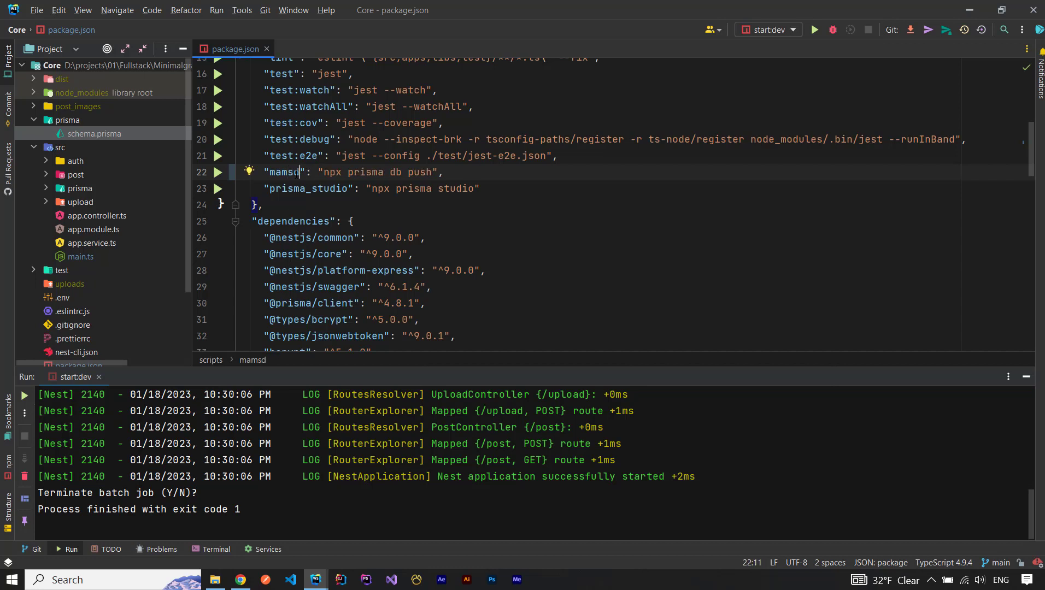
{"action": "key", "text": "ctrl+z"}
{"action": "key", "text": "ctrl+z"}
{"action": "key", "text": "ctrl+z"}
{"action": "left_click_drag", "start_coordinate": [336, 173], "coordinate": [455, 174]}
{"action": "left_click", "coordinate": [397, 189]}
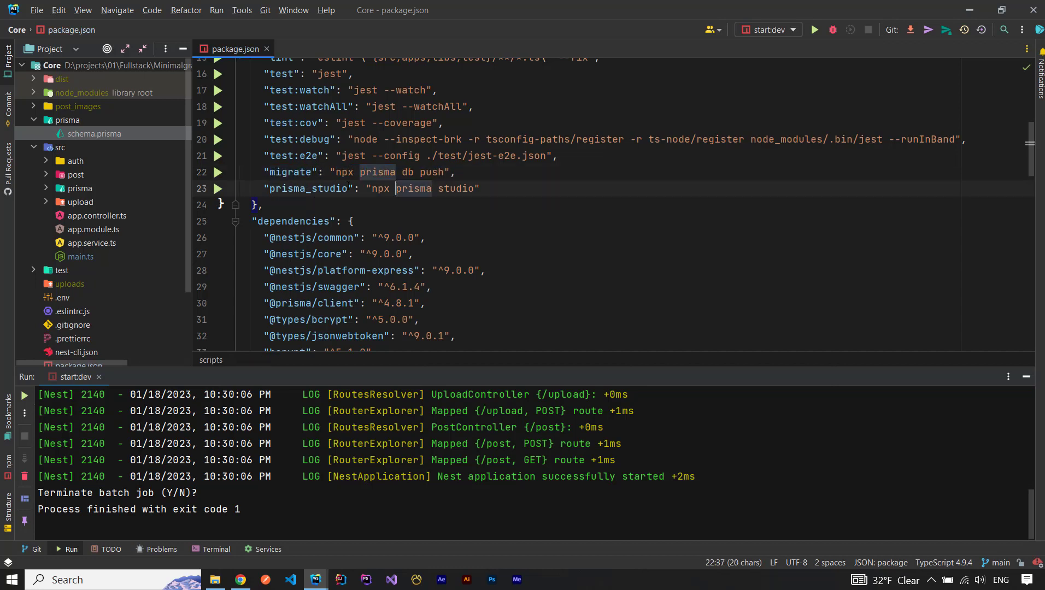
Step: Create an npm run configuration for the Core project that runs the migrate script, keeping migrate as its name
{"action": "left_click", "coordinate": [216, 10]}
{"action": "left_click", "coordinate": [254, 102]}
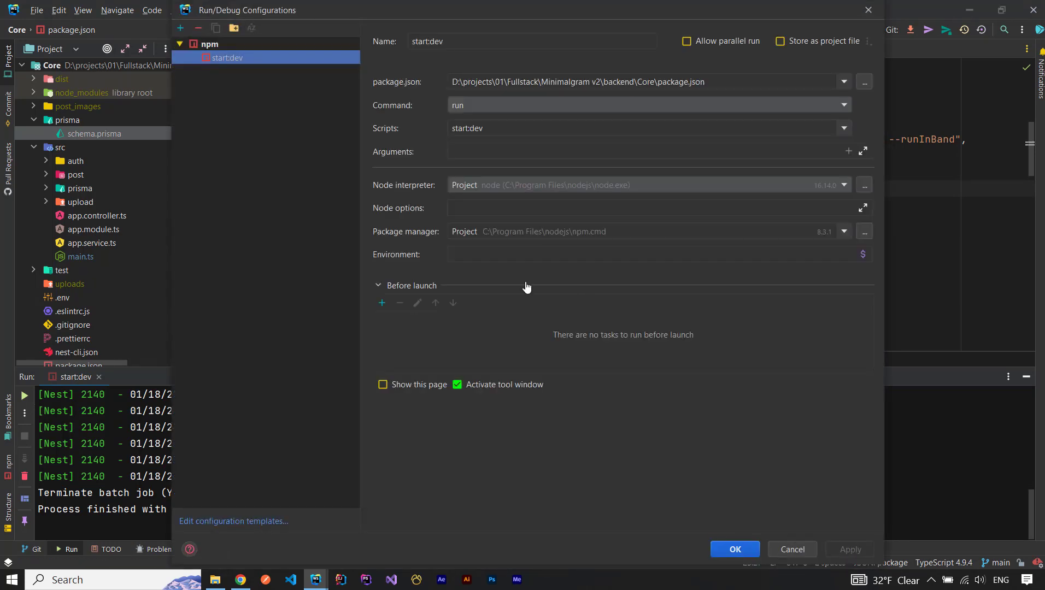
{"action": "left_click", "coordinate": [180, 28]}
{"action": "left_click", "coordinate": [203, 282]}
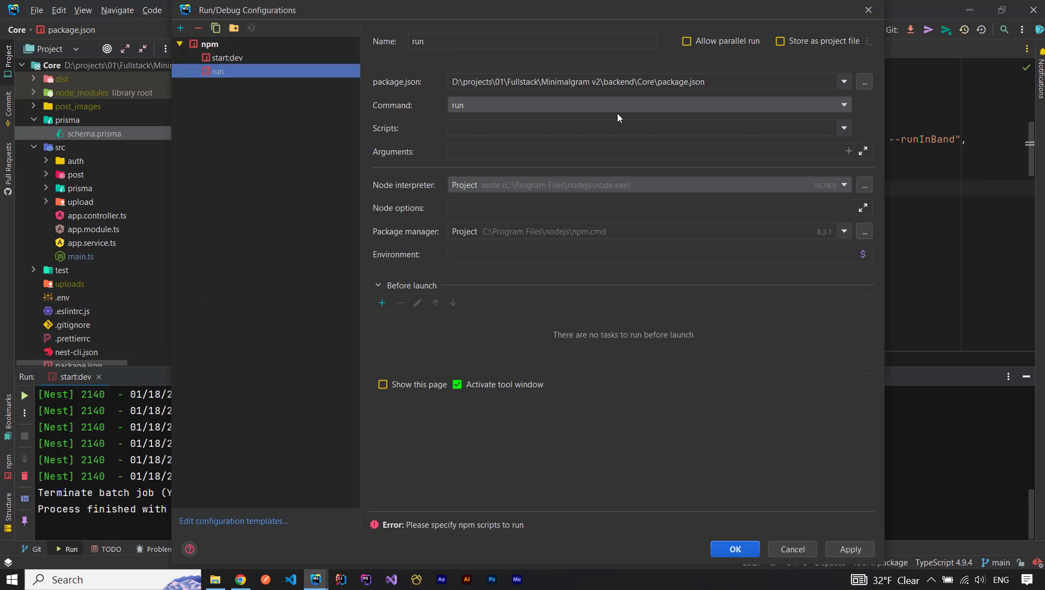
{"action": "left_click_drag", "start_coordinate": [847, 158], "coordinate": [842, 207]}
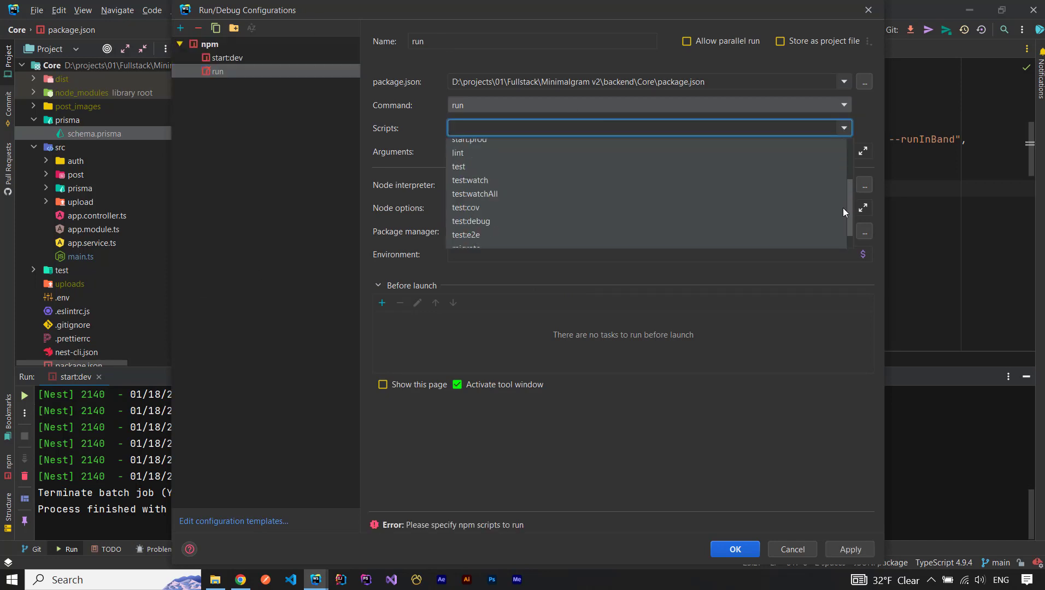
{"action": "left_click", "coordinate": [499, 240]}
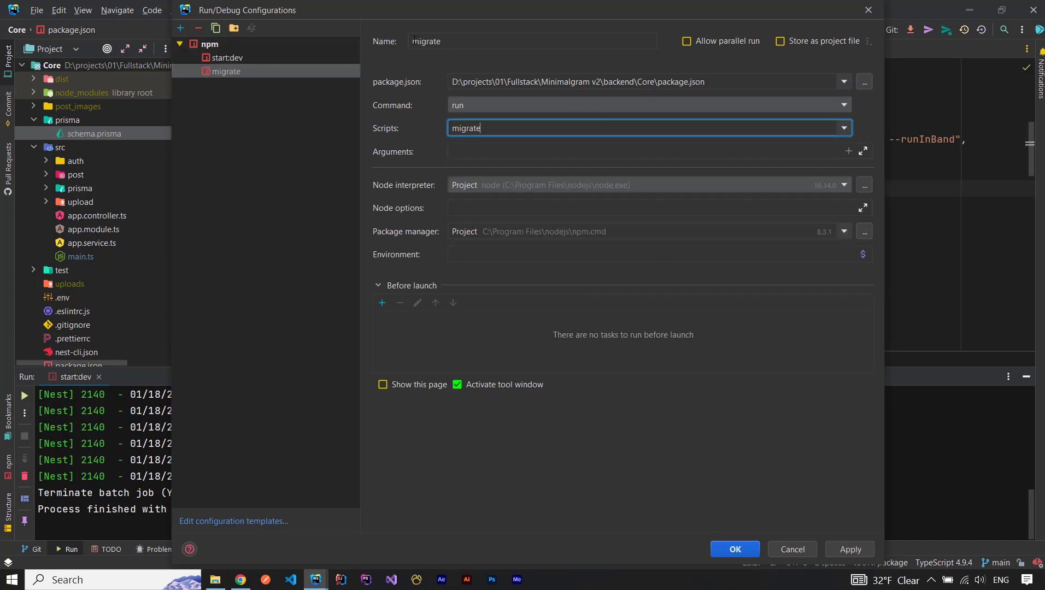
{"action": "left_click", "coordinate": [735, 549]}
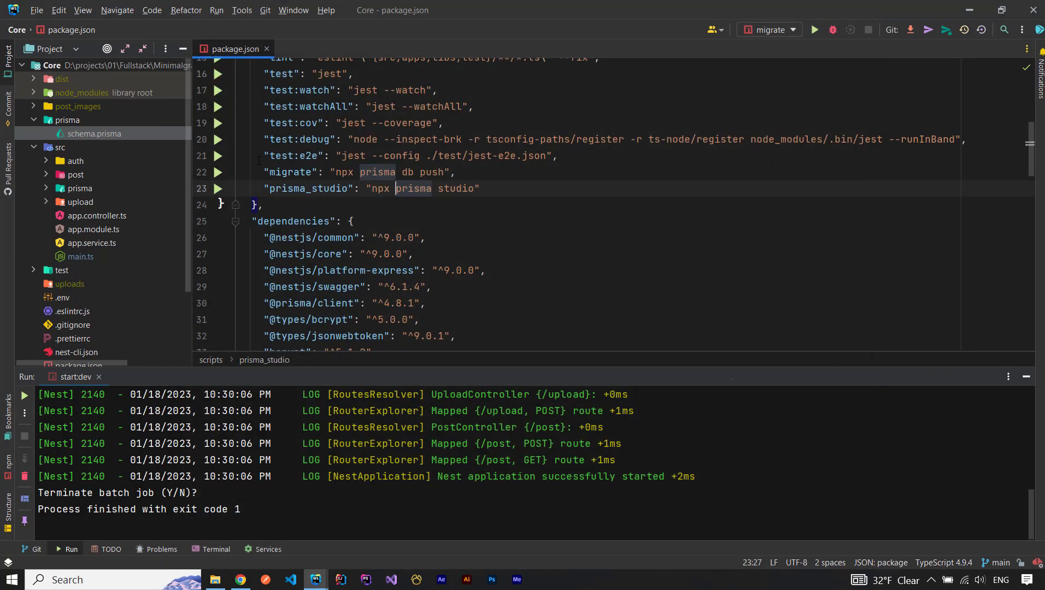
{"action": "left_click", "coordinate": [769, 29]}
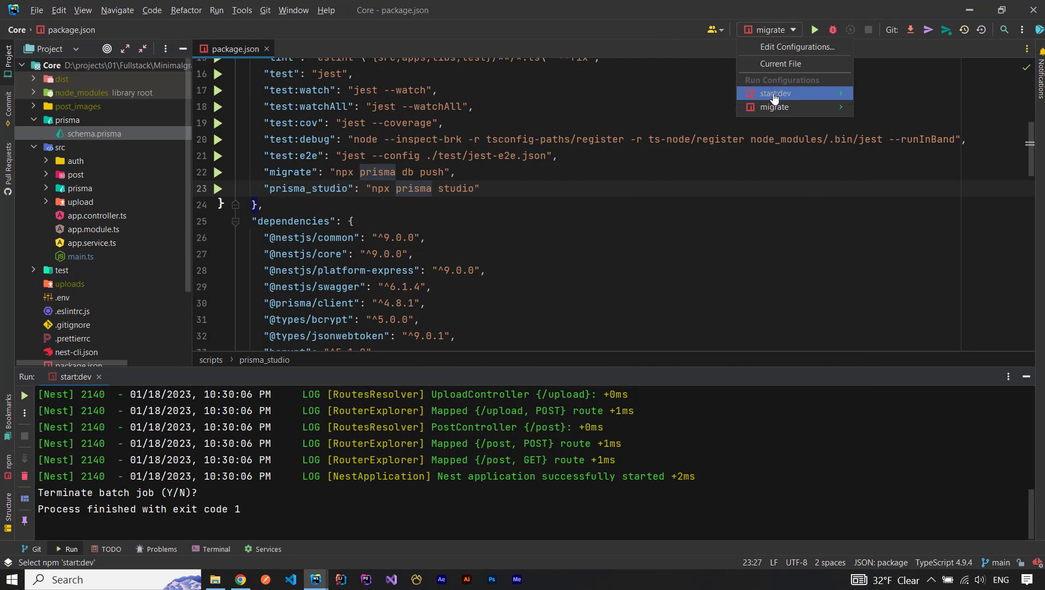
{"action": "left_click", "coordinate": [574, 222]}
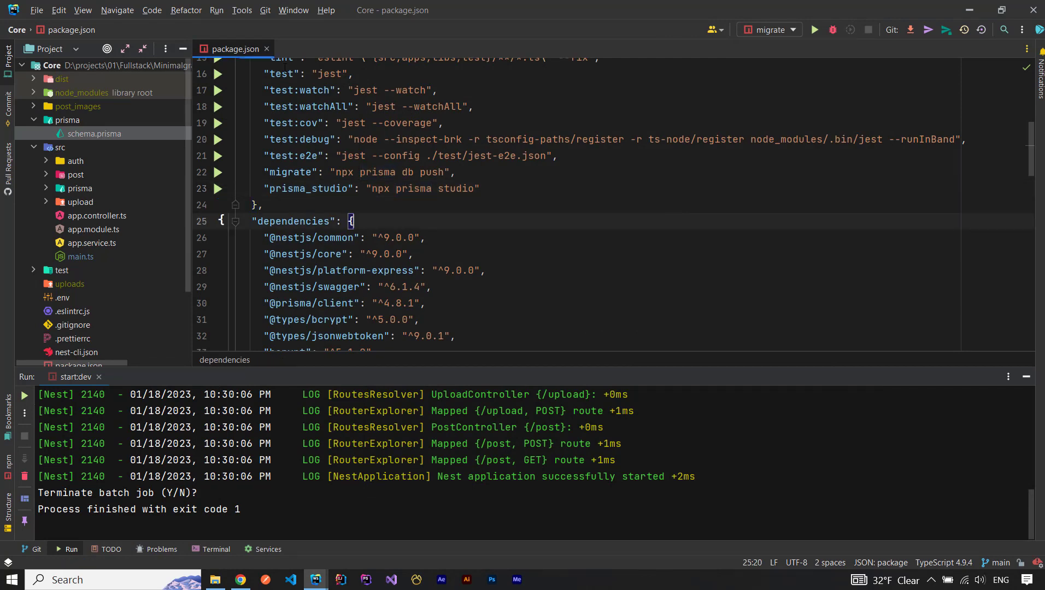
Step: Add another npm run configuration for the prisma_studio script, keeping prisma_studio as its name, and save it
{"action": "left_click", "coordinate": [216, 10]}
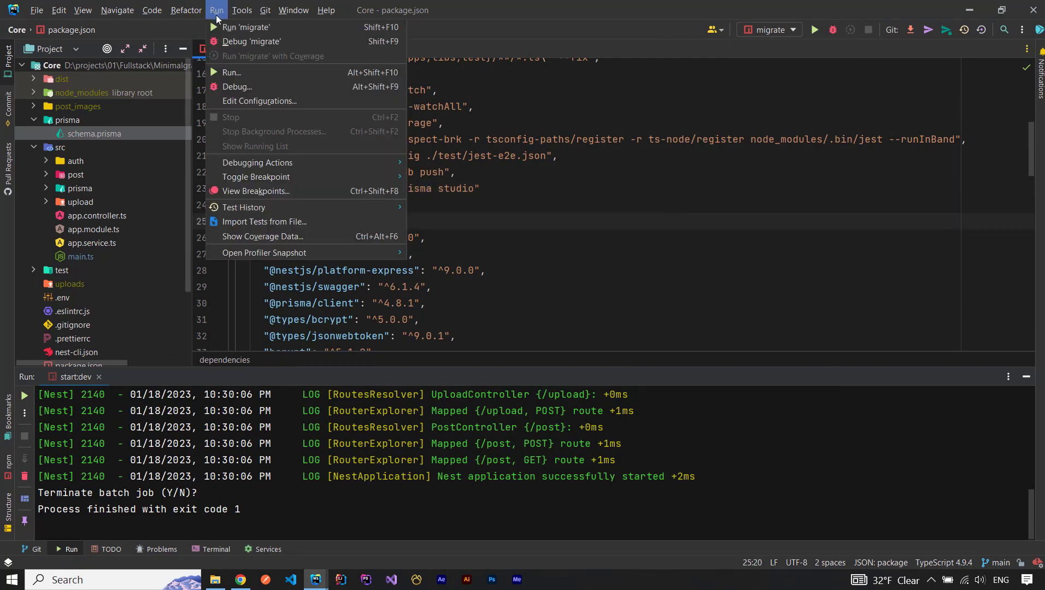
{"action": "left_click", "coordinate": [248, 99]}
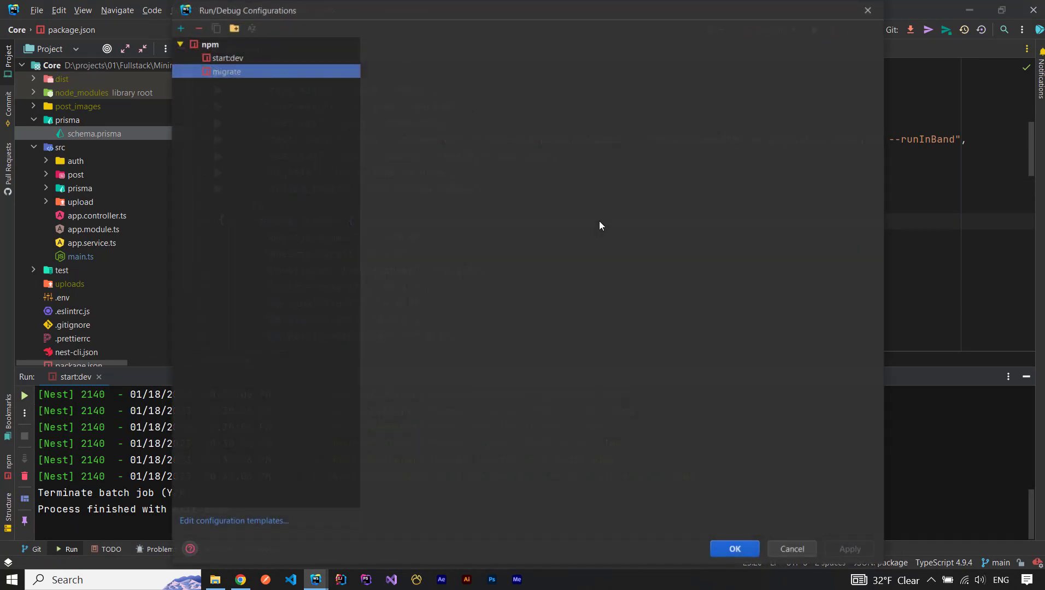
{"action": "left_click", "coordinate": [180, 28]}
{"action": "left_click", "coordinate": [208, 281]}
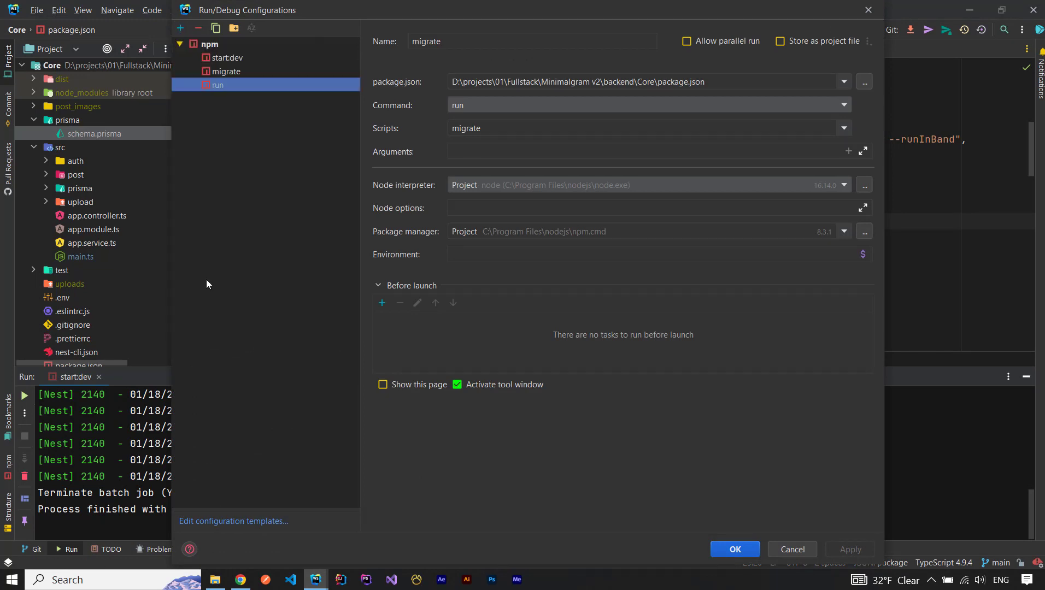
{"action": "left_click", "coordinate": [843, 128]}
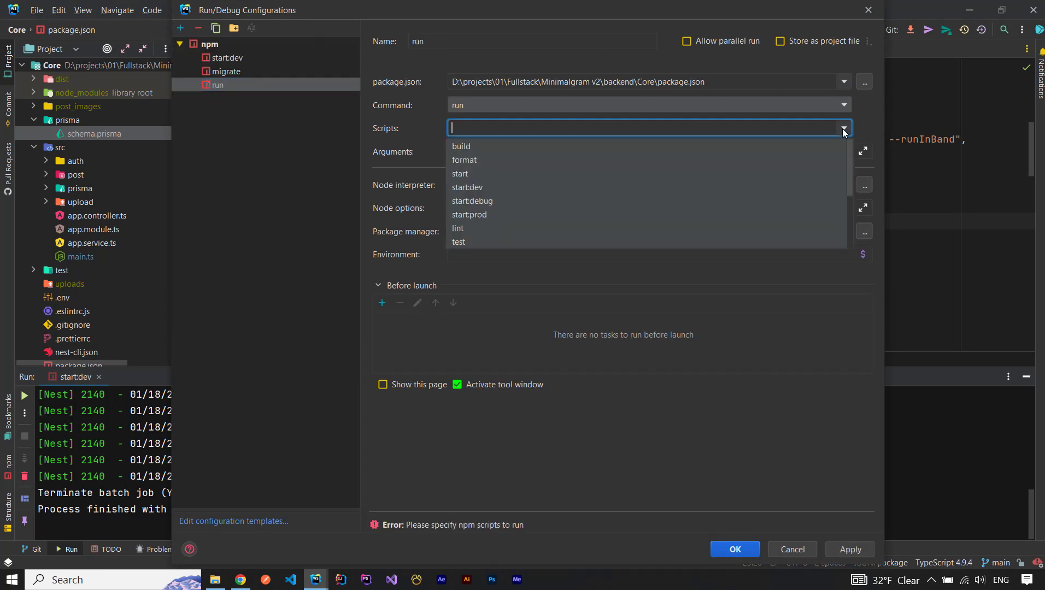
{"action": "scroll", "coordinate": [852, 163], "scroll_direction": "down", "scroll_amount": 3}
{"action": "left_click", "coordinate": [468, 241]}
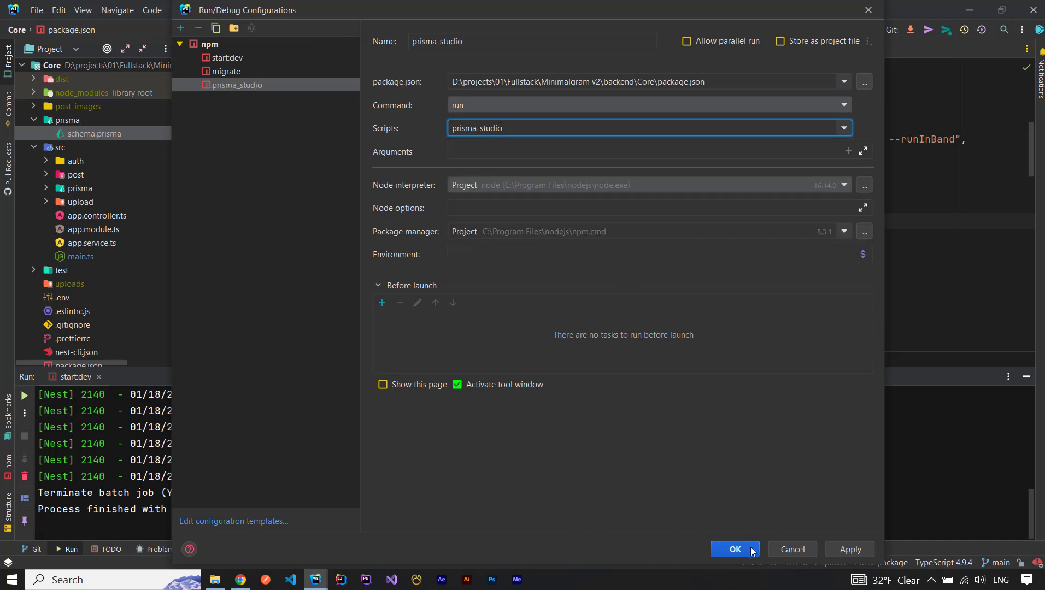
{"action": "left_click_drag", "start_coordinate": [477, 130], "coordinate": [480, 130]}
{"action": "left_click", "coordinate": [735, 551]}
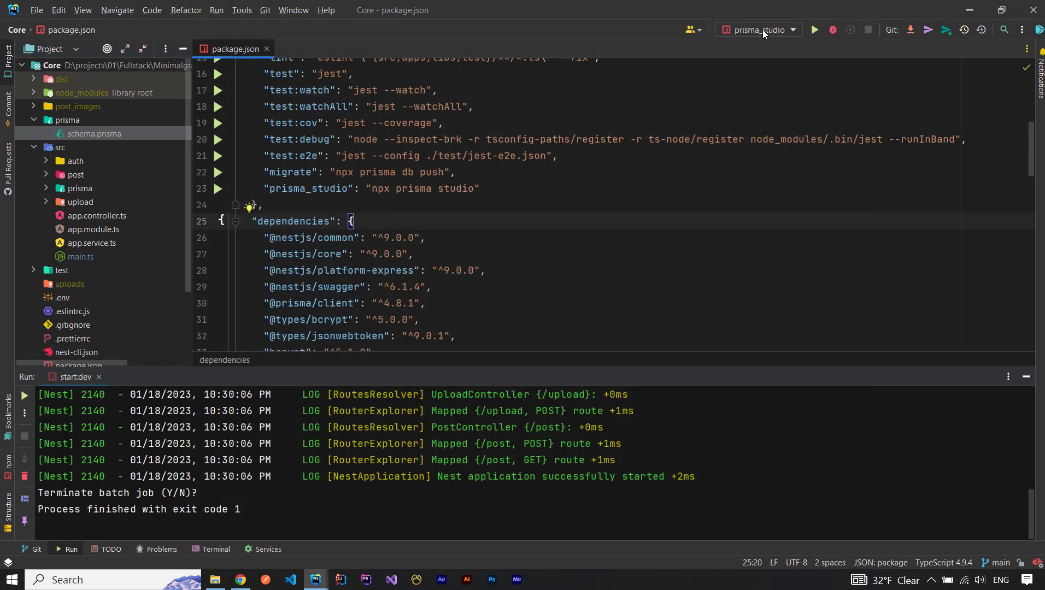
Step: Select the start:dev configuration from the saved run configurations and run it
{"action": "left_click", "coordinate": [762, 30]}
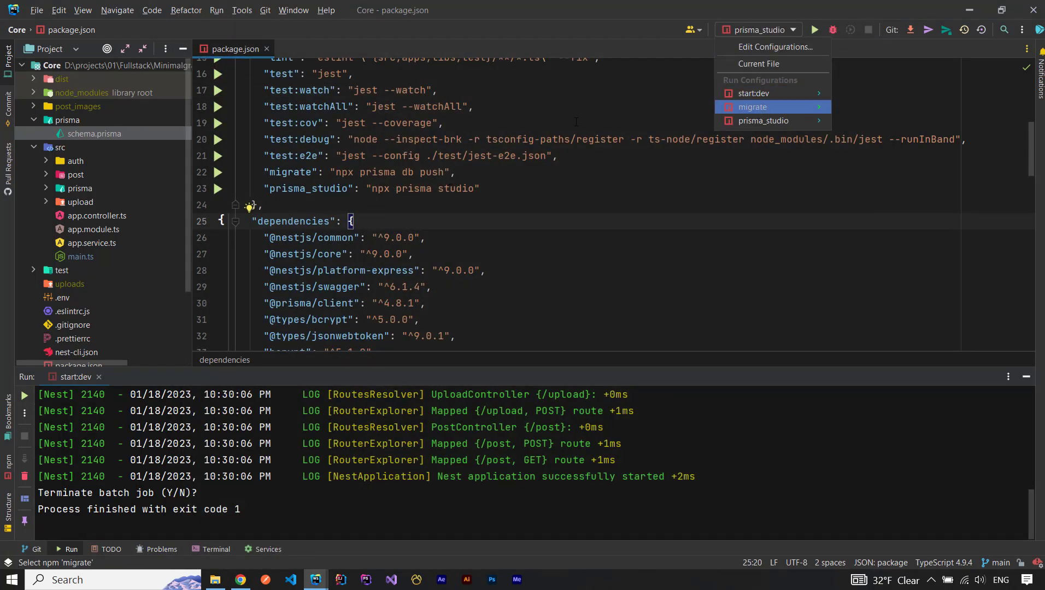
{"action": "left_click", "coordinate": [577, 119]}
{"action": "left_click", "coordinate": [786, 29]}
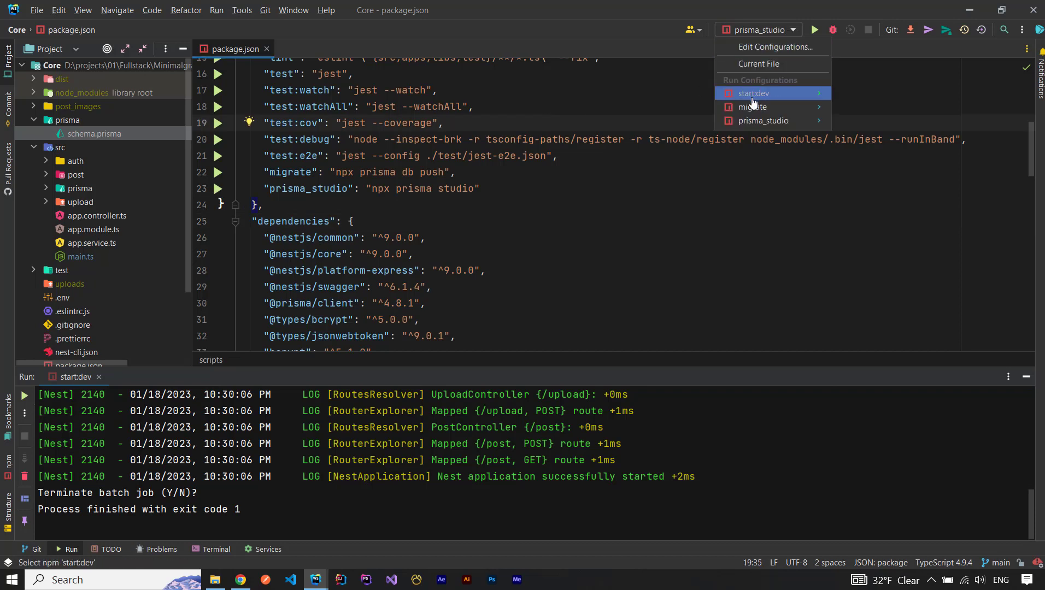
{"action": "left_click", "coordinate": [757, 101]}
{"action": "left_click", "coordinate": [815, 30]}
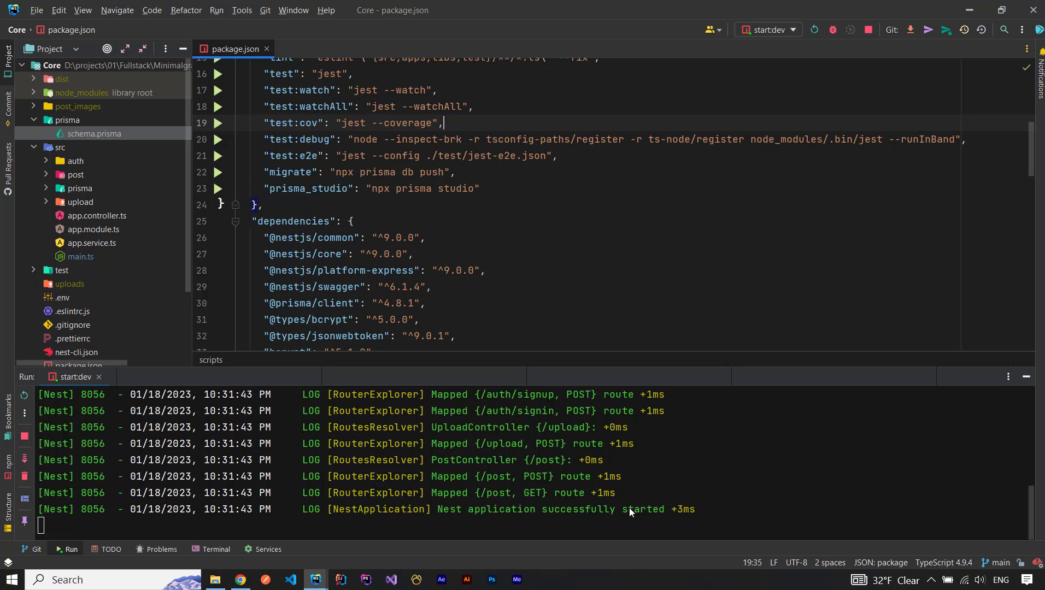
{"action": "left_click", "coordinate": [735, 204]}
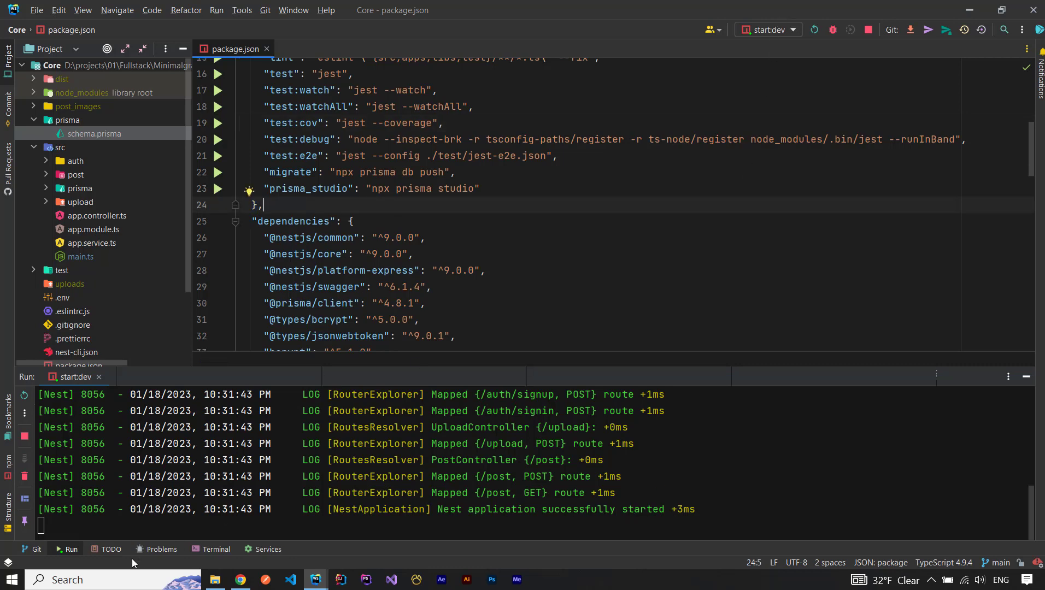
Step: Compare the separate terminal session with the start:dev run output, and hide the output
{"action": "left_click", "coordinate": [71, 553]}
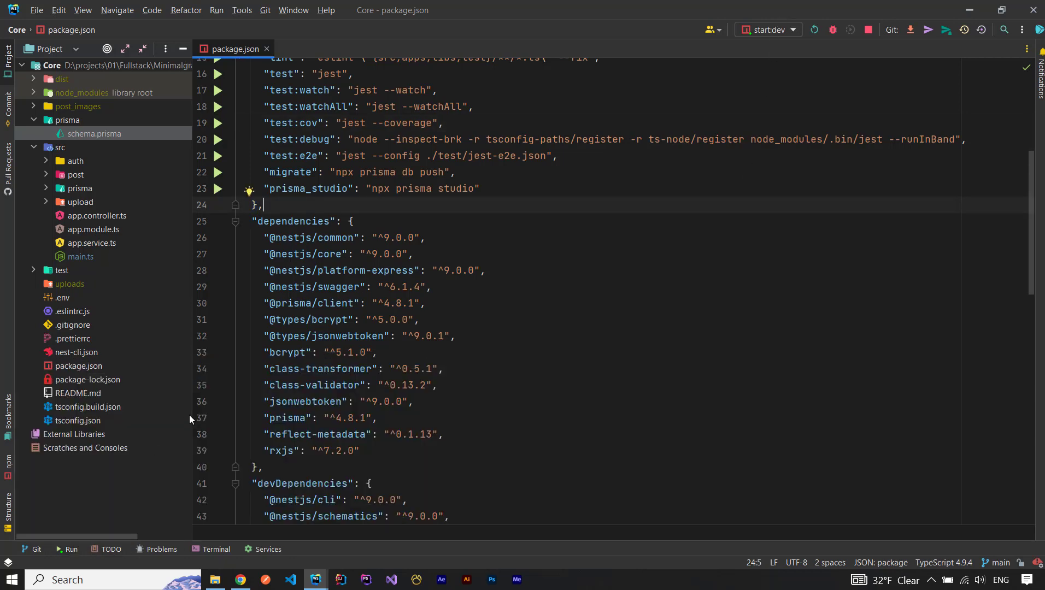
{"action": "left_click", "coordinate": [214, 549]}
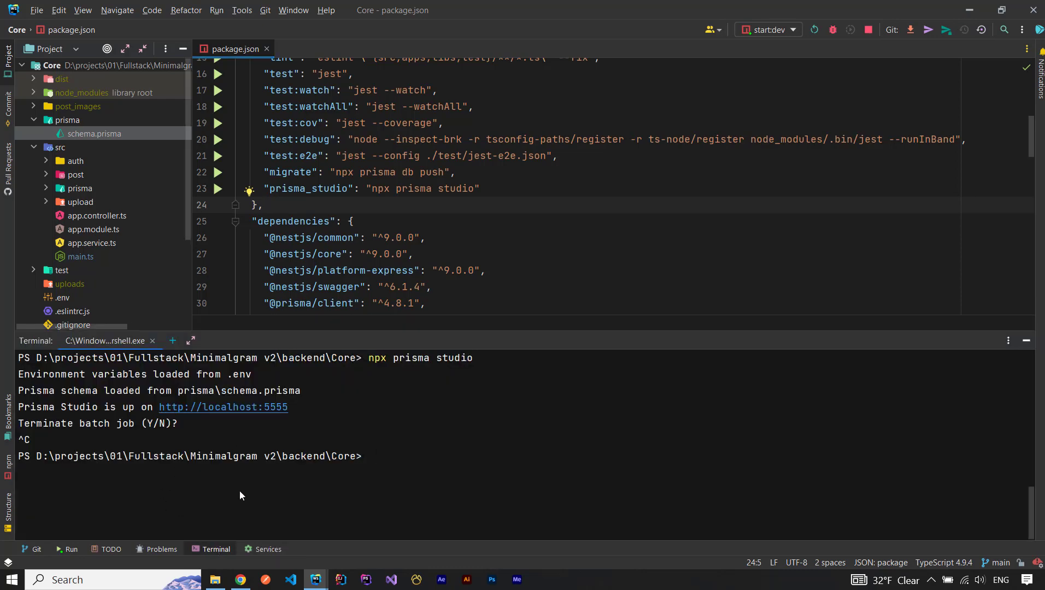
{"action": "left_click", "coordinate": [213, 547]}
{"action": "left_click", "coordinate": [66, 551]}
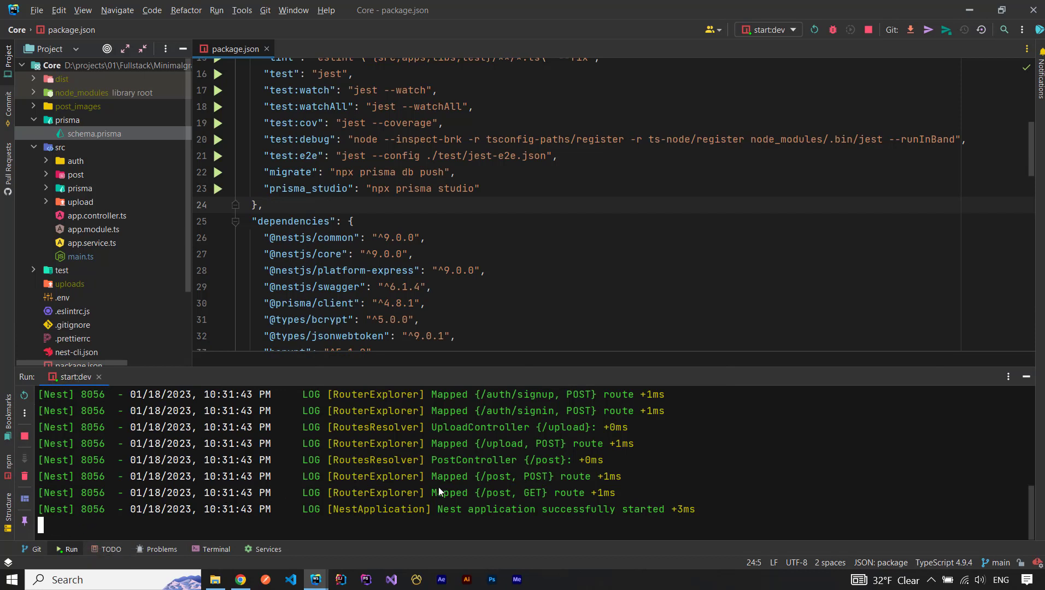
{"action": "left_click", "coordinate": [66, 549]}
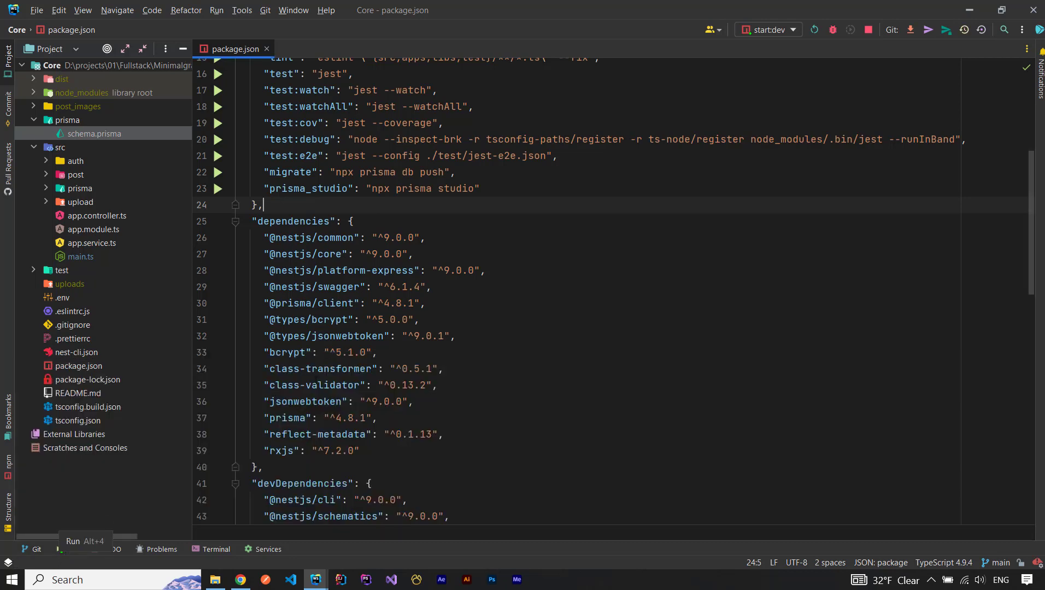
Step: Select the migrate configuration and run it while start:dev keeps running
{"action": "left_click", "coordinate": [776, 31]}
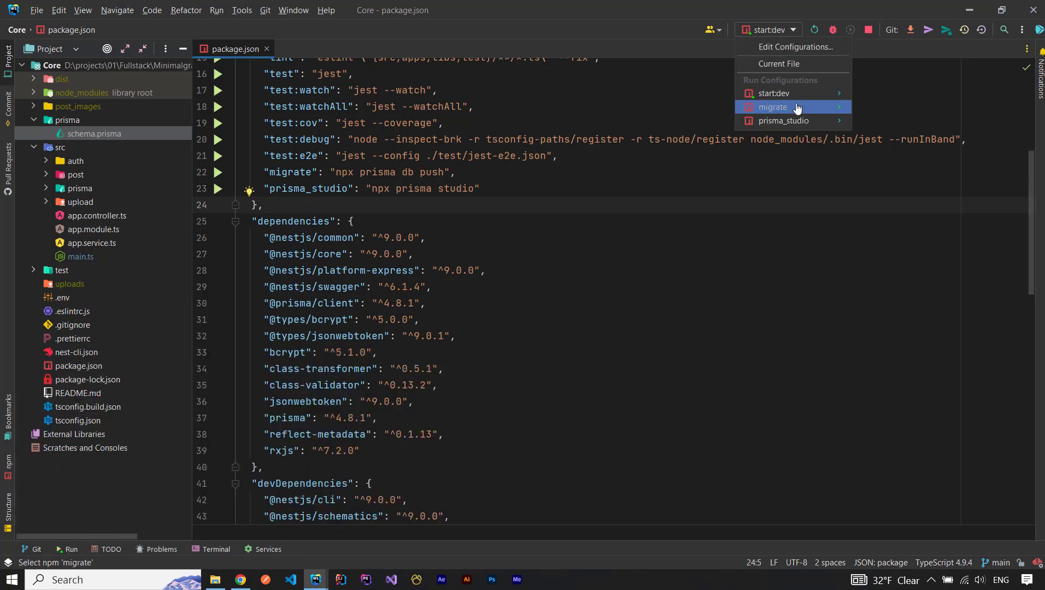
{"action": "left_click", "coordinate": [780, 108]}
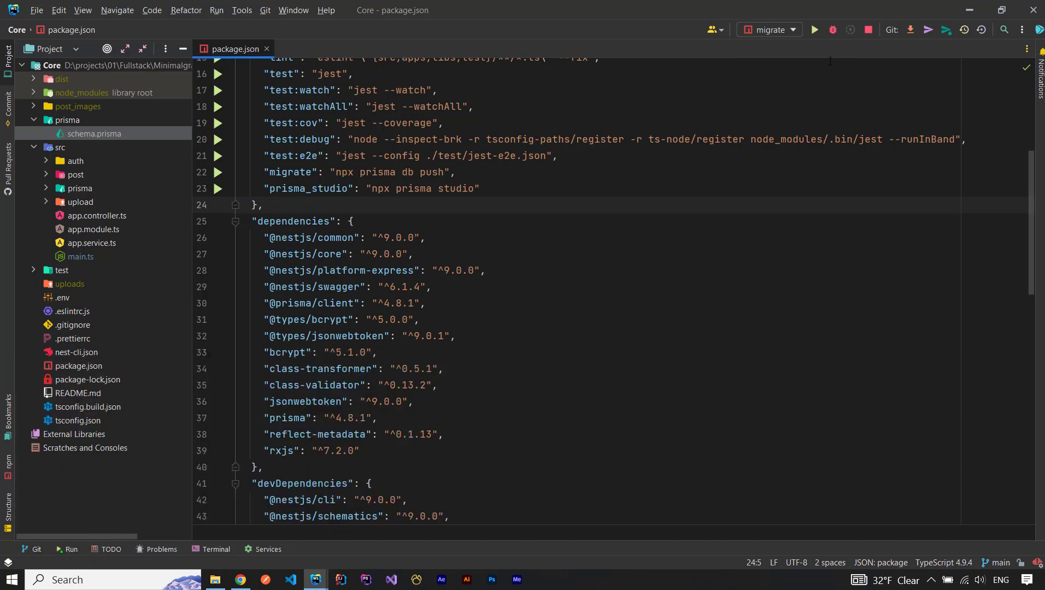
{"action": "left_click", "coordinate": [786, 32]}
{"action": "left_click", "coordinate": [778, 108]}
{"action": "left_click", "coordinate": [815, 29]}
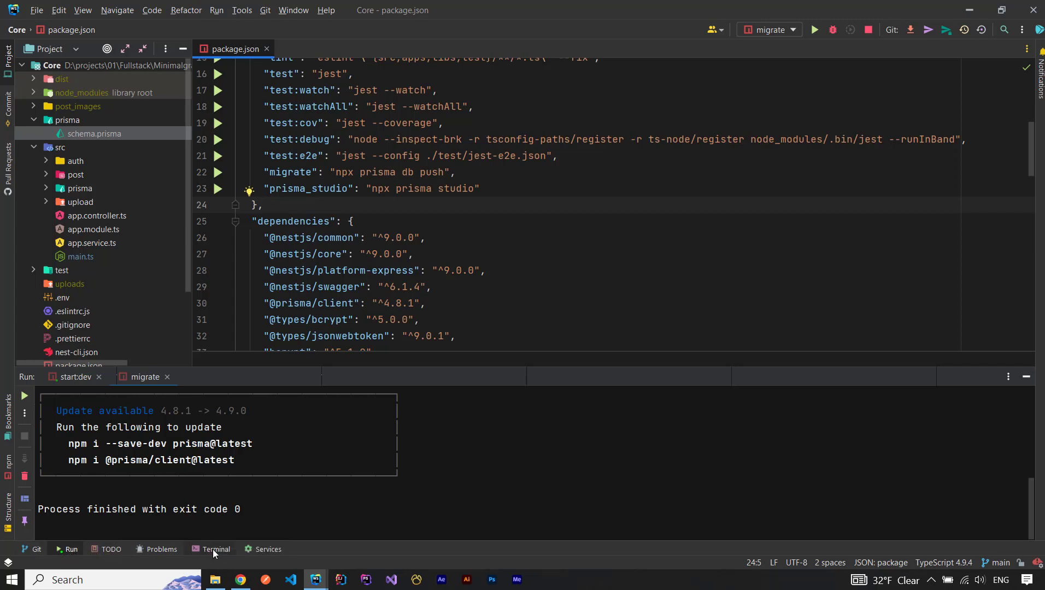
Step: Run the prisma_studio configuration, view Prisma Studio in the browser, and return to WebStorm to hide the run output
{"action": "left_click", "coordinate": [775, 31]}
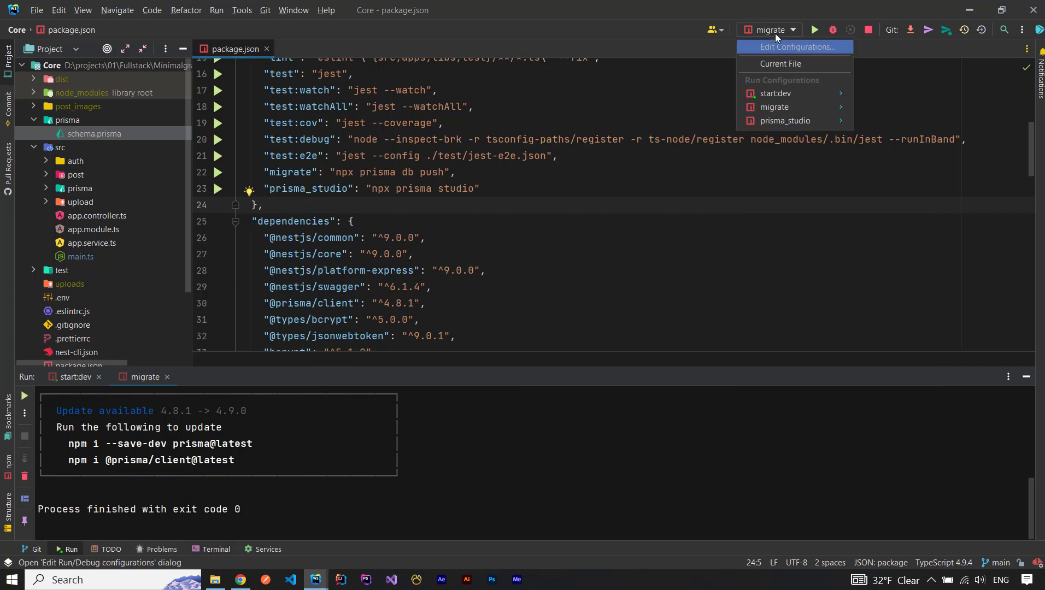
{"action": "left_click", "coordinate": [781, 121]}
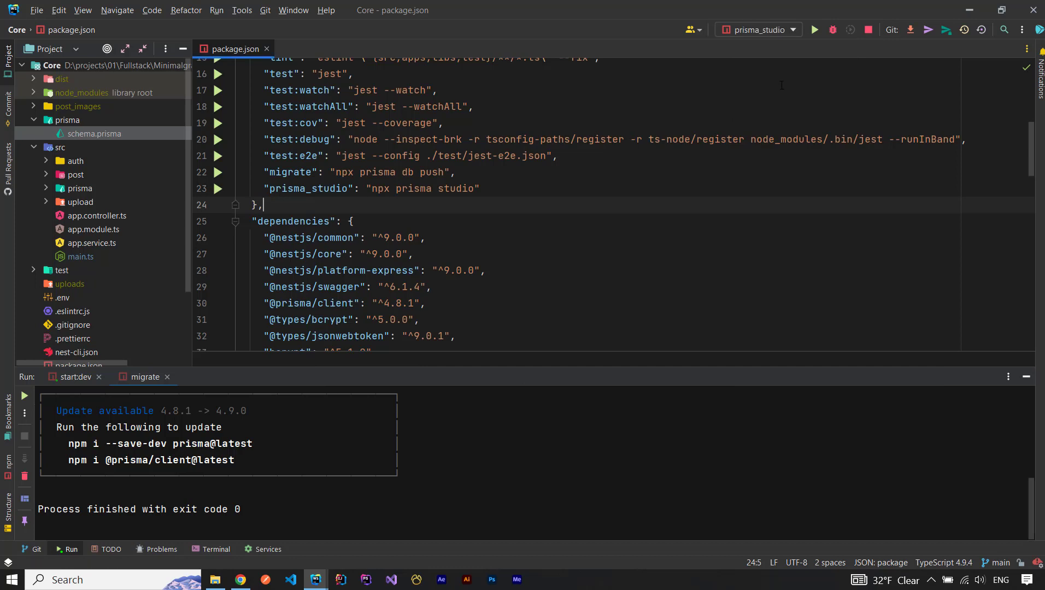
{"action": "left_click", "coordinate": [814, 28]}
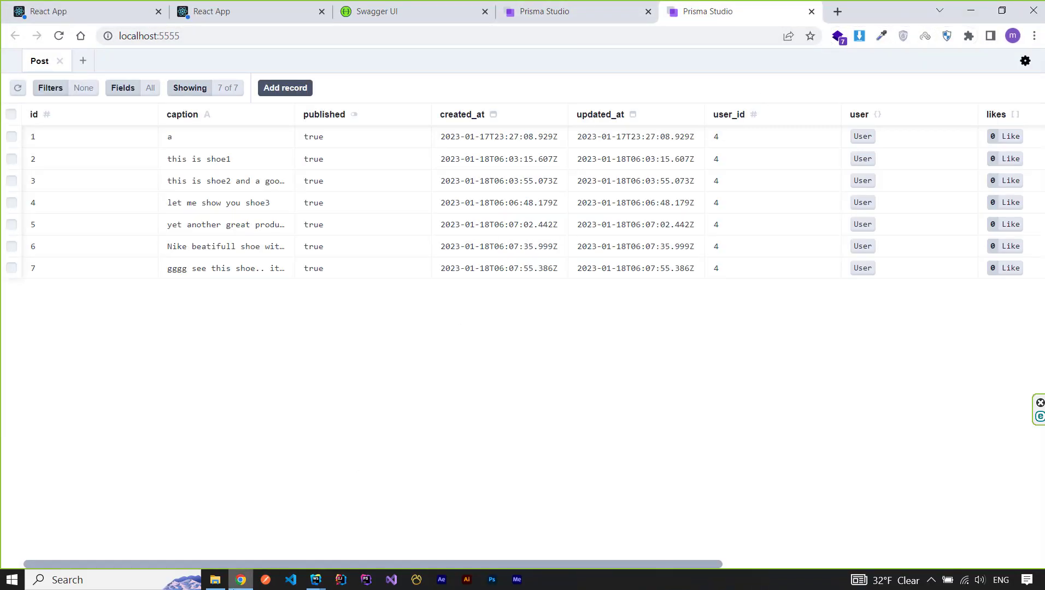
{"action": "left_click", "coordinate": [240, 580]}
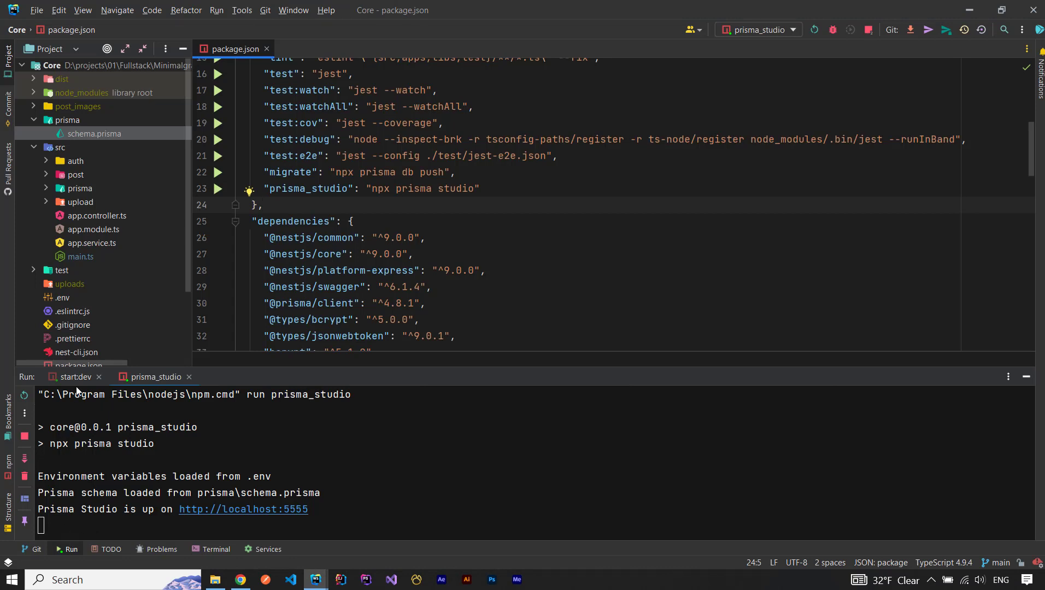
{"action": "left_click", "coordinate": [69, 550]}
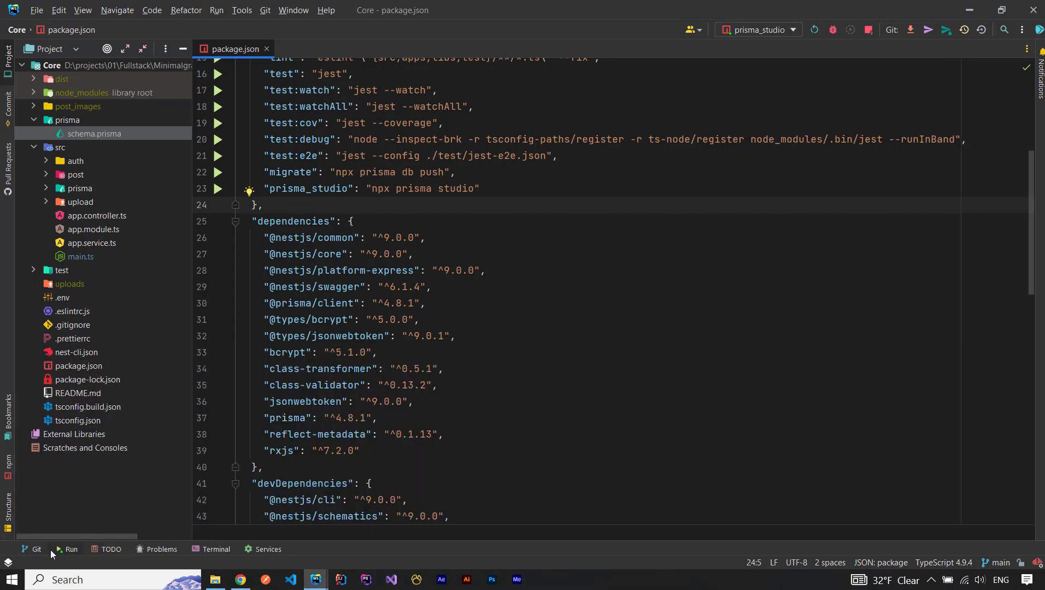
Step: Review the start:dev and prisma_studio run outputs, and stop only the prisma_studio process
{"action": "left_click", "coordinate": [68, 549]}
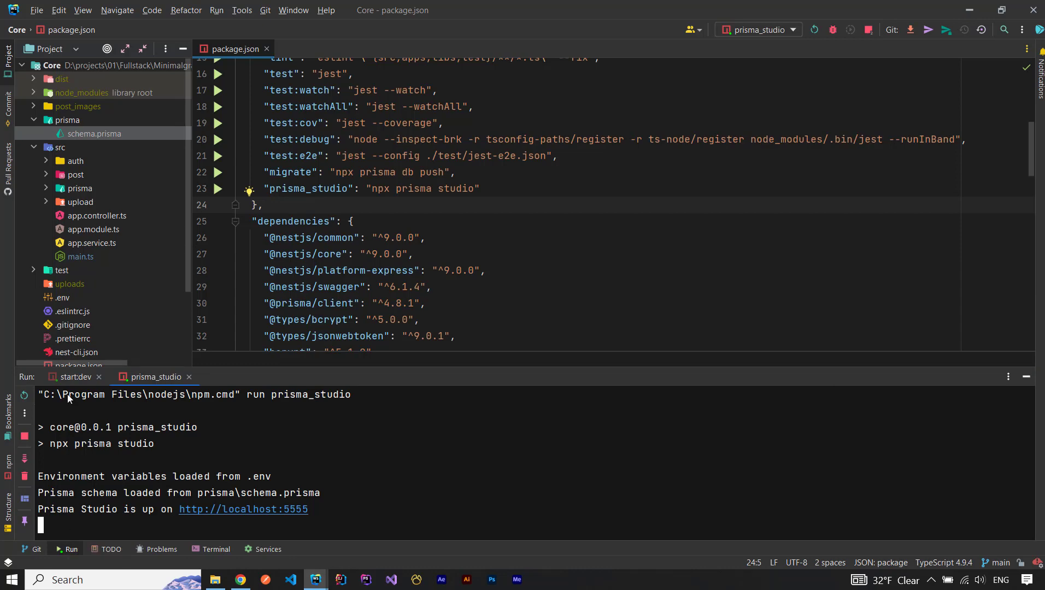
{"action": "left_click", "coordinate": [70, 380]}
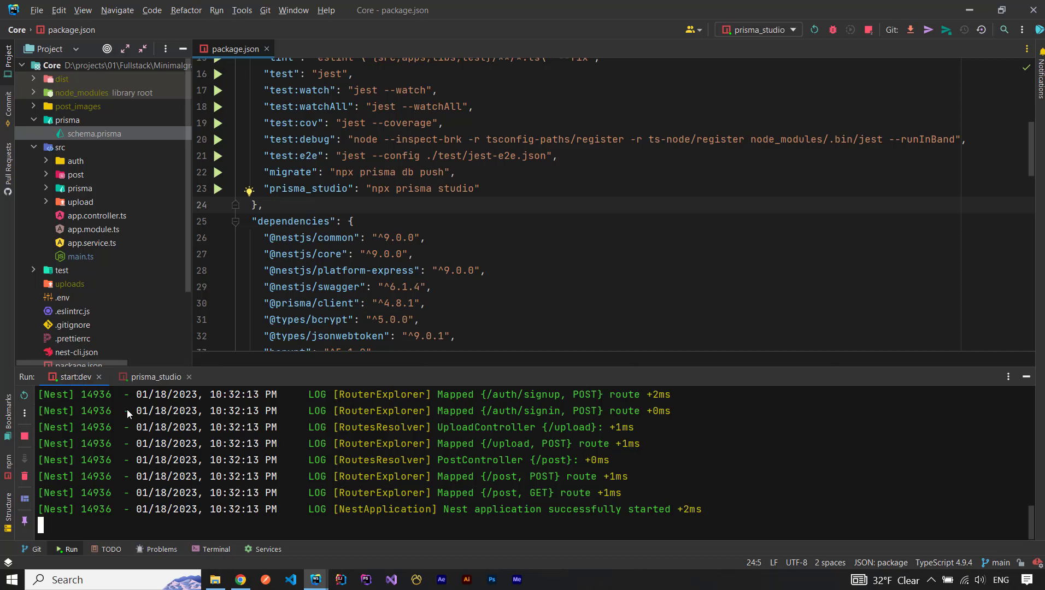
{"action": "left_click", "coordinate": [134, 376]}
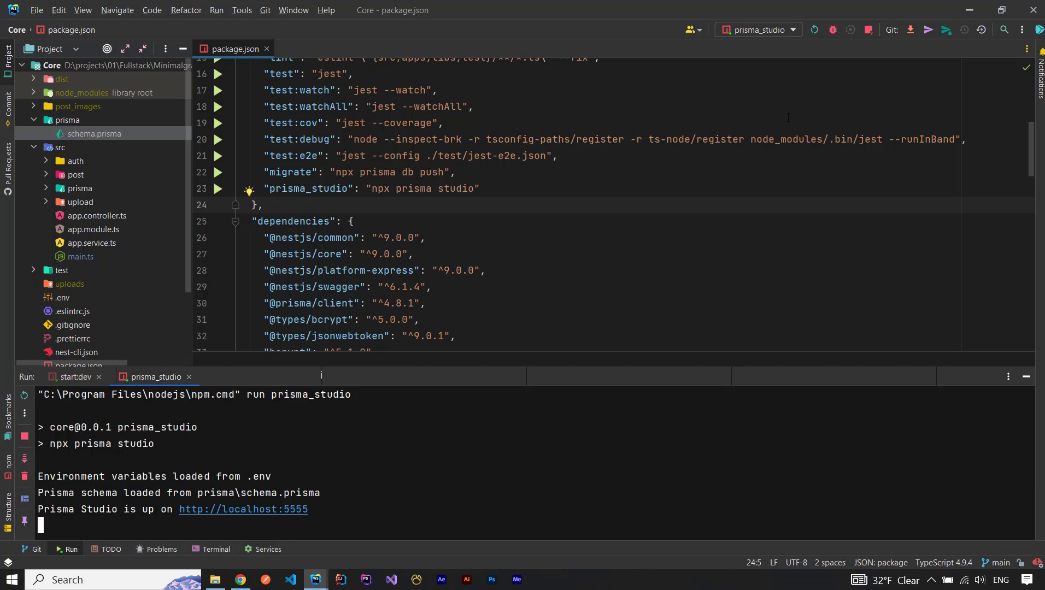
{"action": "left_click", "coordinate": [868, 31]}
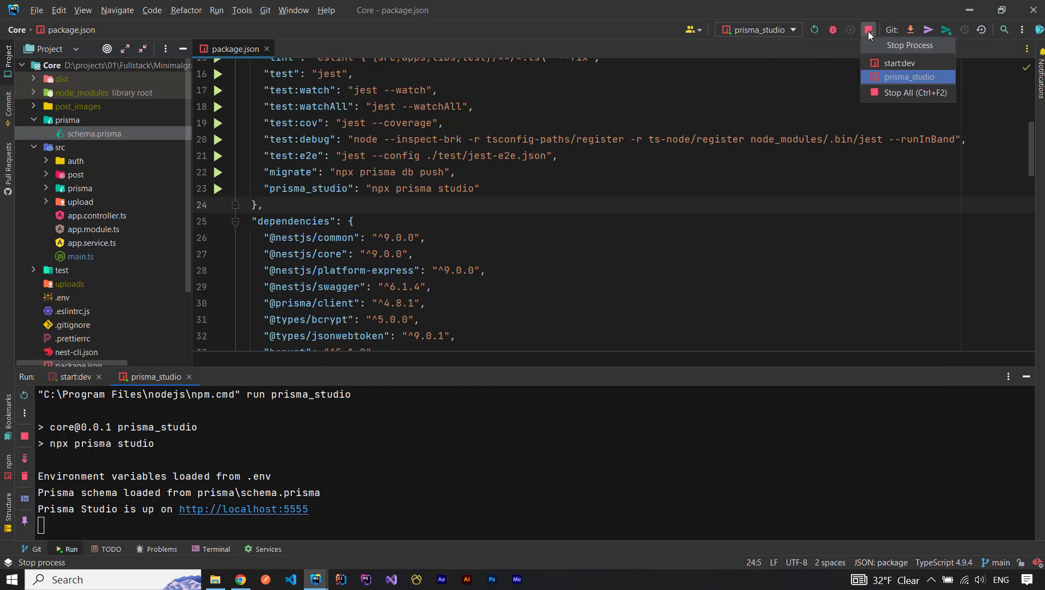
{"action": "left_click", "coordinate": [896, 80]}
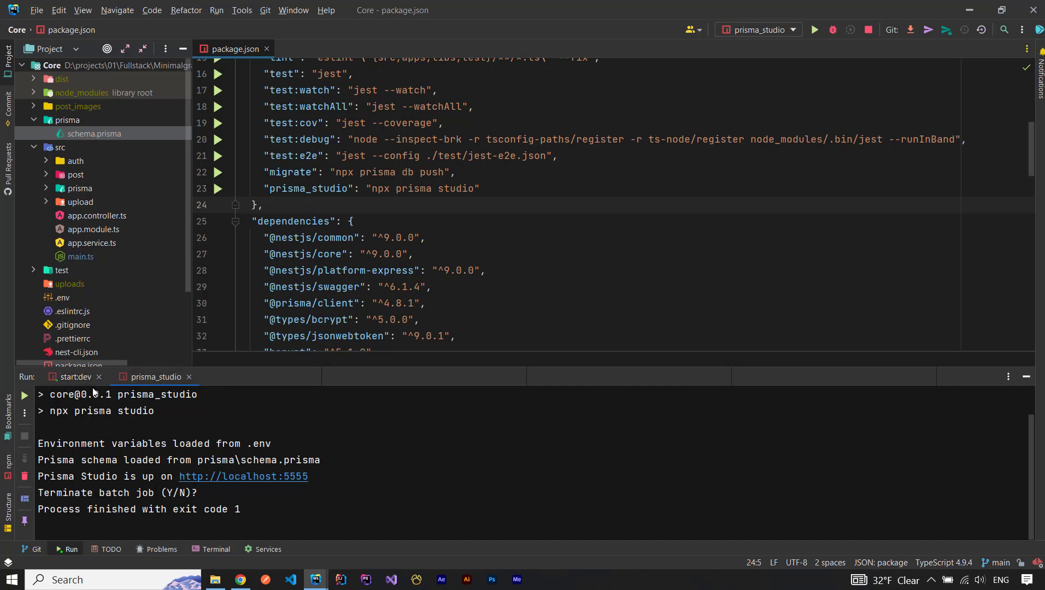
Step: Stop the running start:dev process and hide the run output to return to the scripts in package.json
{"action": "left_click", "coordinate": [64, 378]}
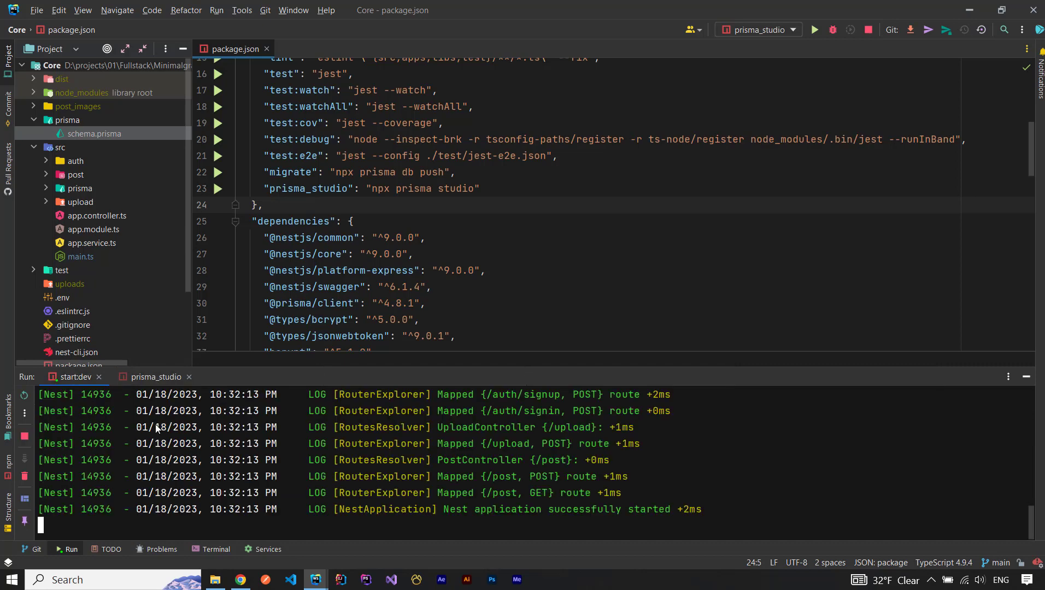
{"action": "left_click", "coordinate": [865, 30]}
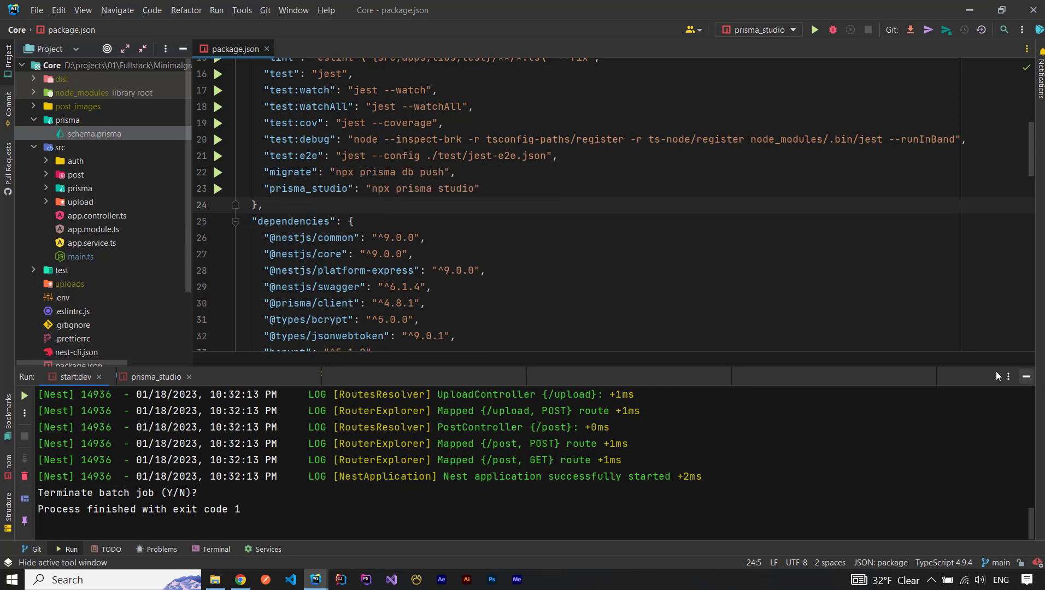
{"action": "left_click", "coordinate": [1027, 376]}
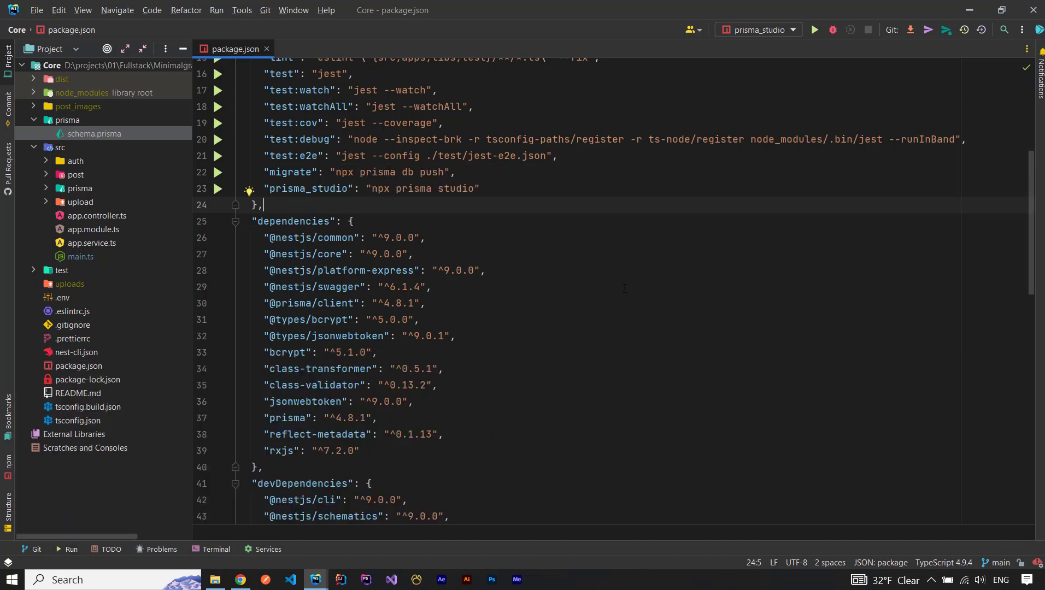
{"action": "scroll", "coordinate": [542, 267], "scroll_direction": "up", "scroll_amount": 3}
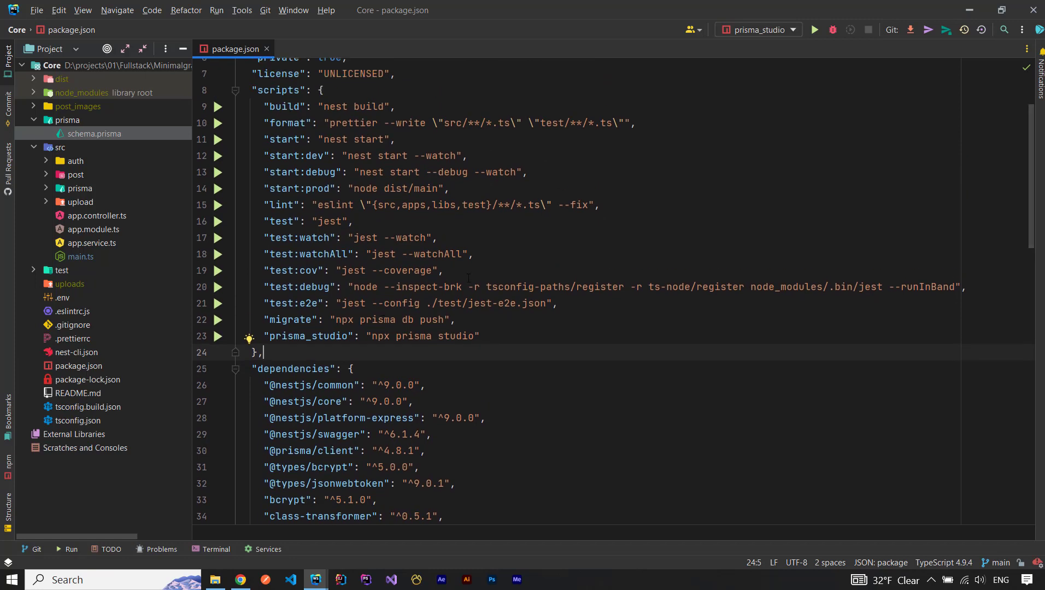